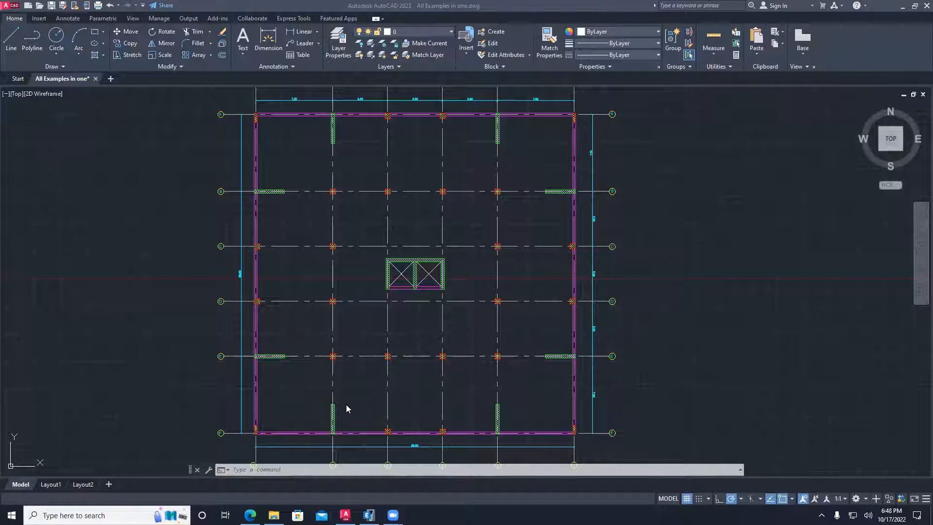
- Switch to ETABS and start a new model
left_click(369, 515)
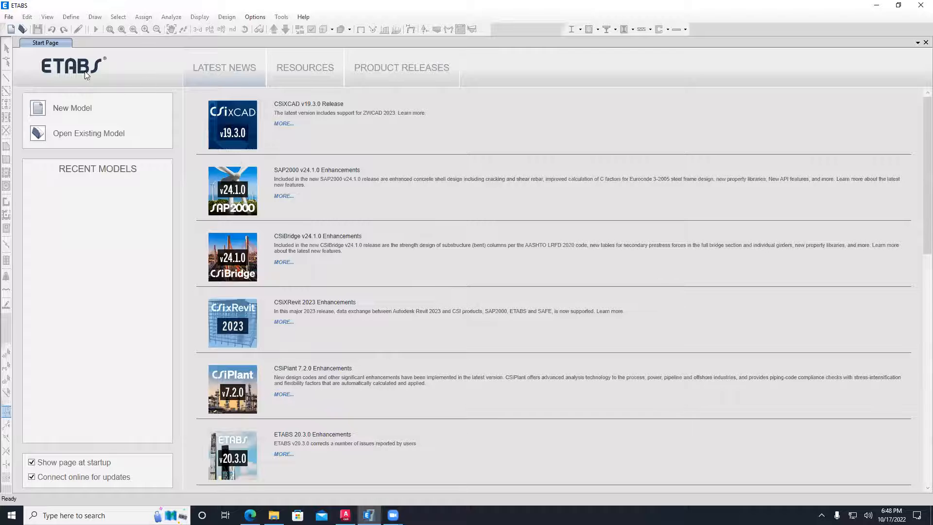
left_click(11, 17)
left_click(36, 30)
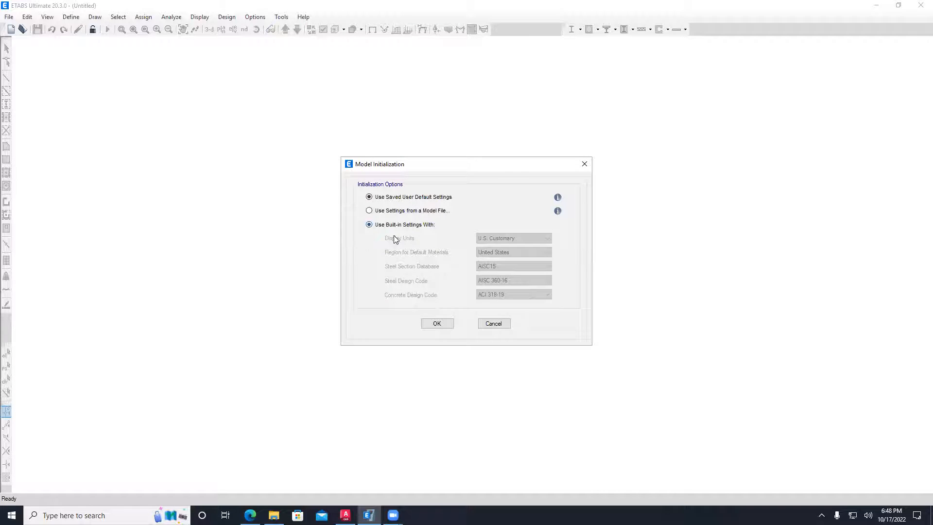
- Initialize the model with built-in settings, using Metric SI display units and leaving the default region and design codes
left_click(521, 240)
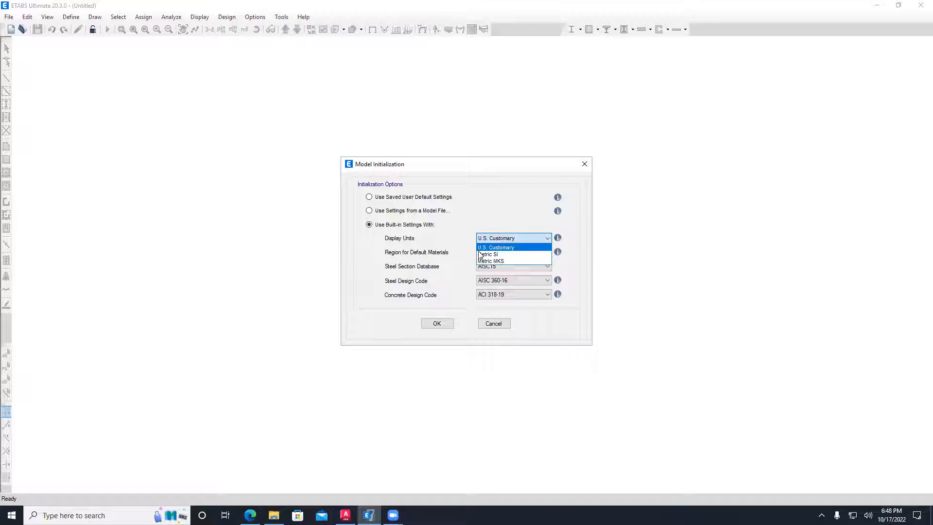
left_click(490, 255)
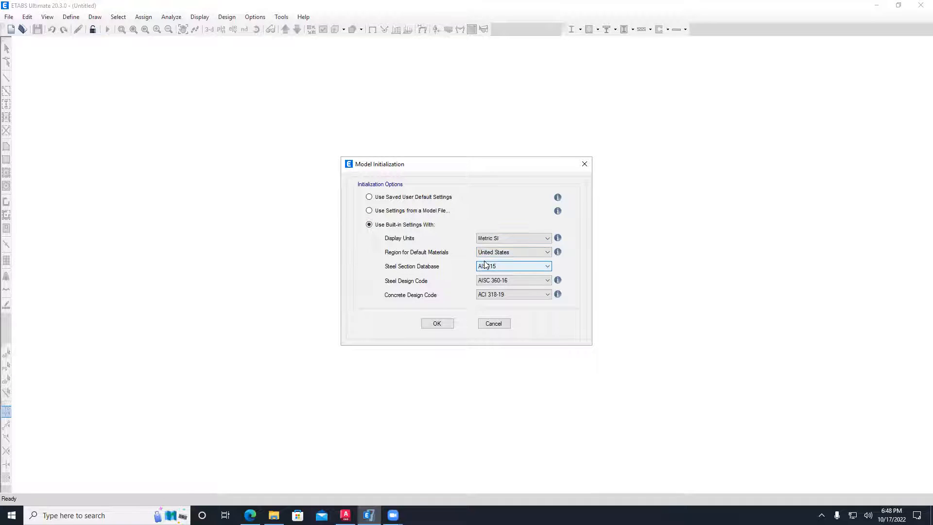
key("Tab")
key("shift+Tab")
key("shift+Tab")
key("shift+Tab")
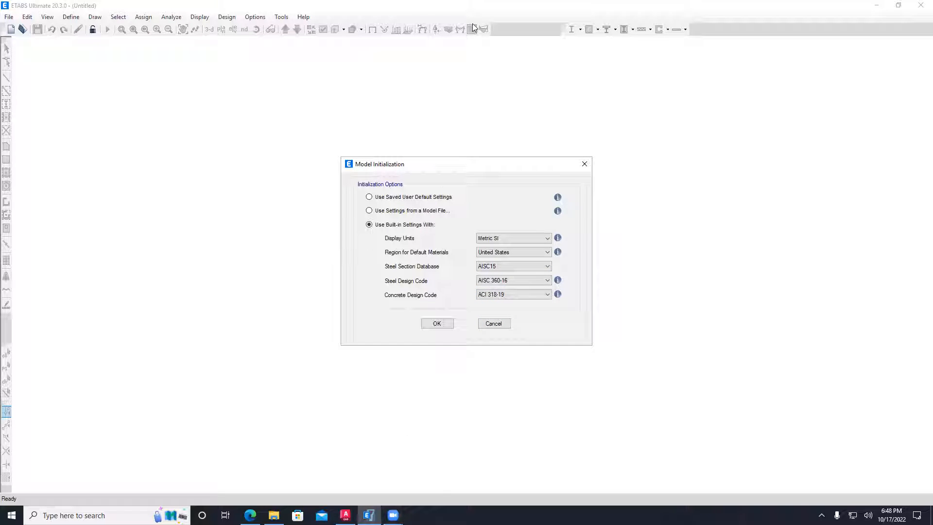
left_click(432, 41)
left_click(430, 167)
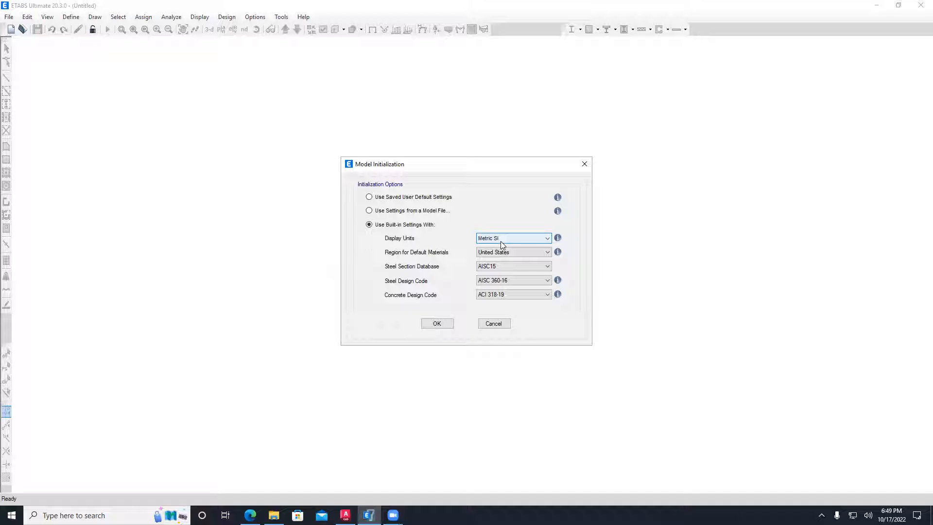
left_click(436, 324)
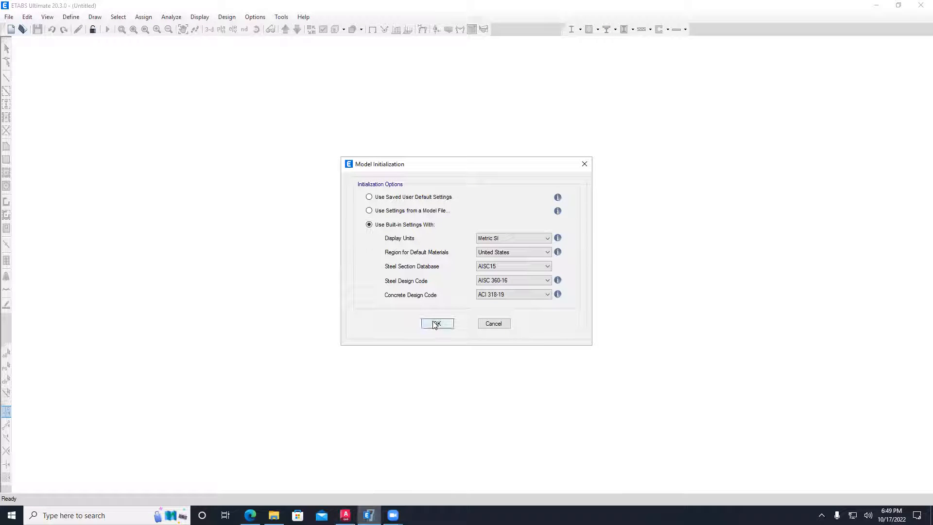
left_click(436, 324)
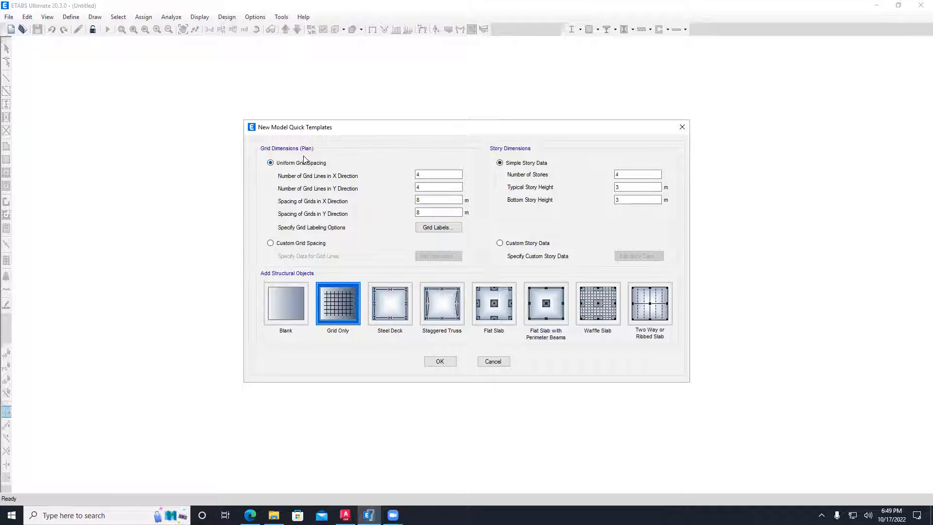
- Define a uniform grid with 9 grid lines in X and 10 in Y, spaced 7 m in both directions
left_click(270, 243)
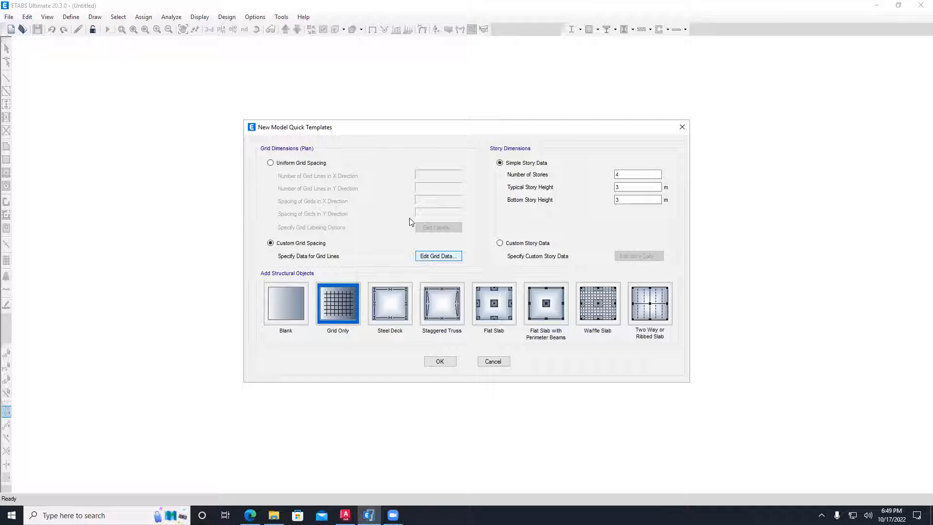
left_click(309, 164)
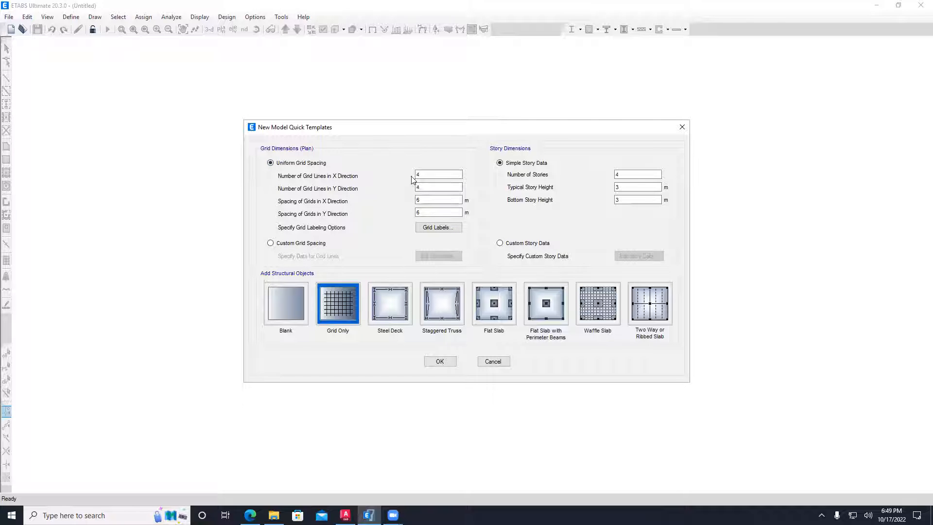
left_click_drag(420, 174, 409, 170)
type("9")
key("Tab")
type("10")
left_click_drag(438, 202, 411, 213)
type("77")
- Set the model to 1 story with a 3 m height and create it with the Grid Only template
double_click(615, 174)
double_click(626, 188)
double_click(618, 200)
left_click(620, 200)
left_click(444, 365)
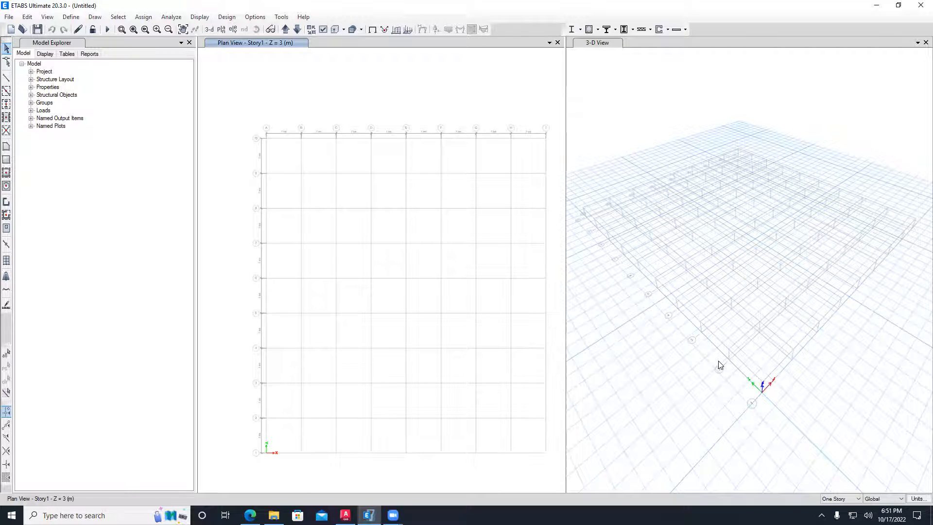
- Step the plan view down to the Base level and back up to Story1
scroll(729, 335, "up", 3)
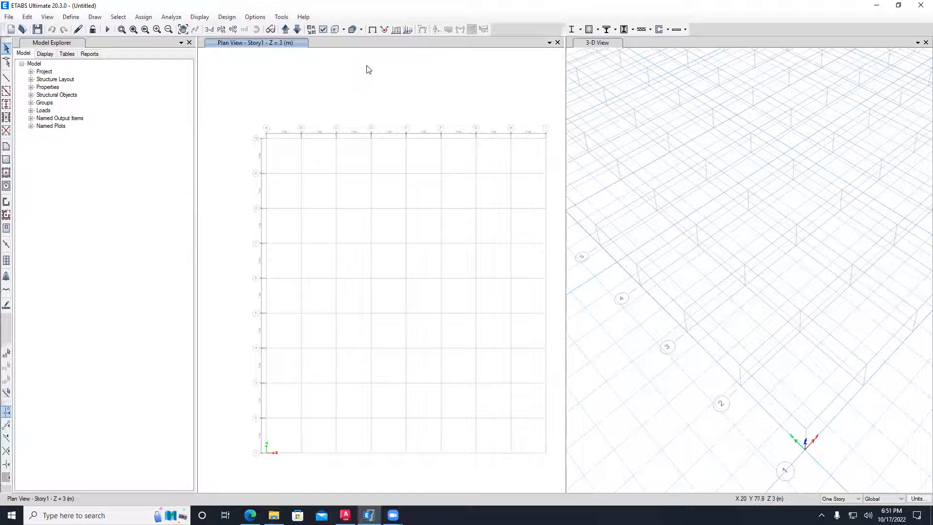
left_click(296, 30)
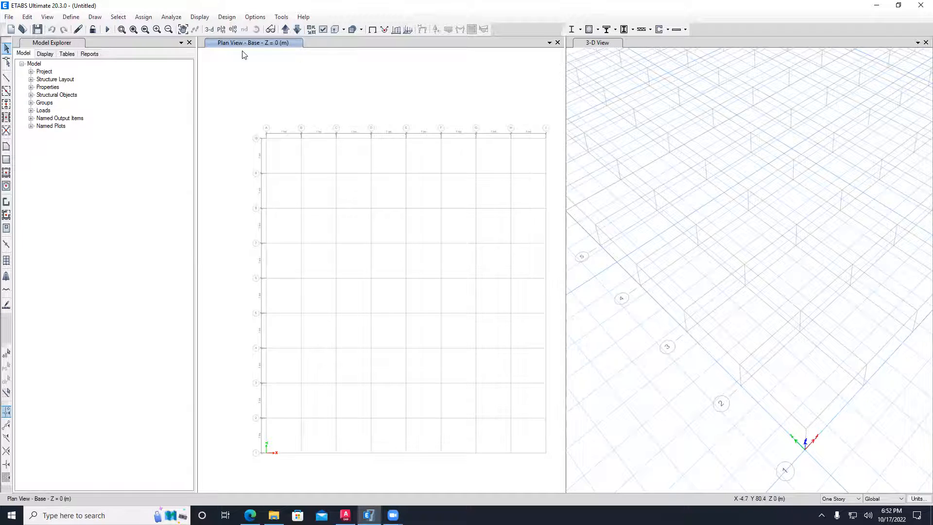
left_click(287, 30)
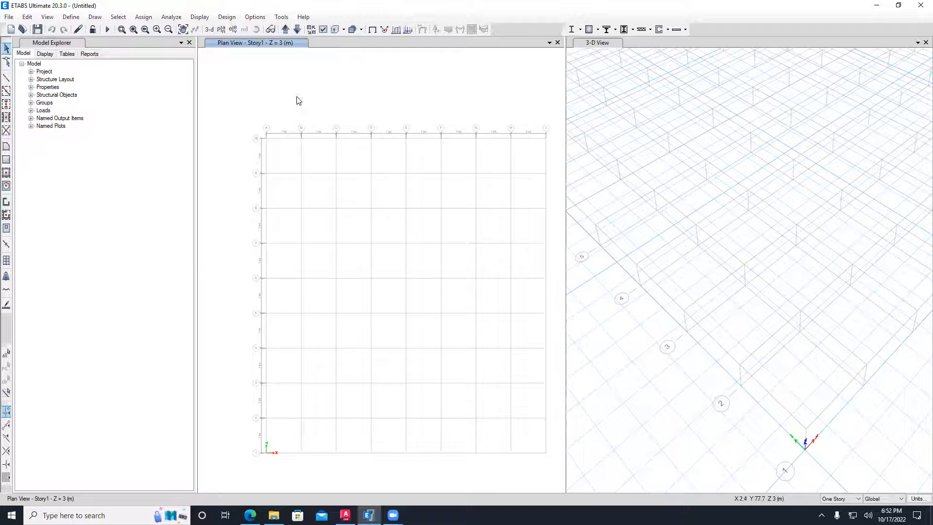
middle_click_drag(473, 349, 445, 331)
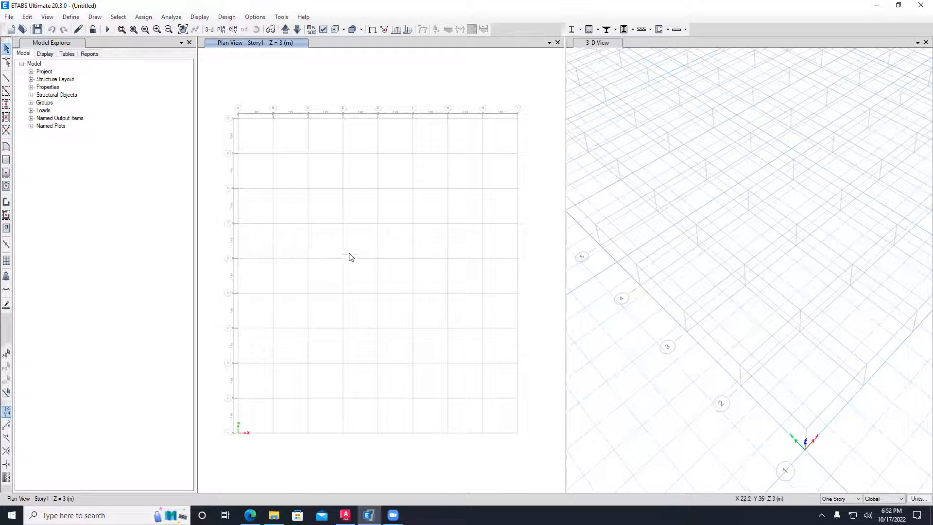
right_click(361, 230)
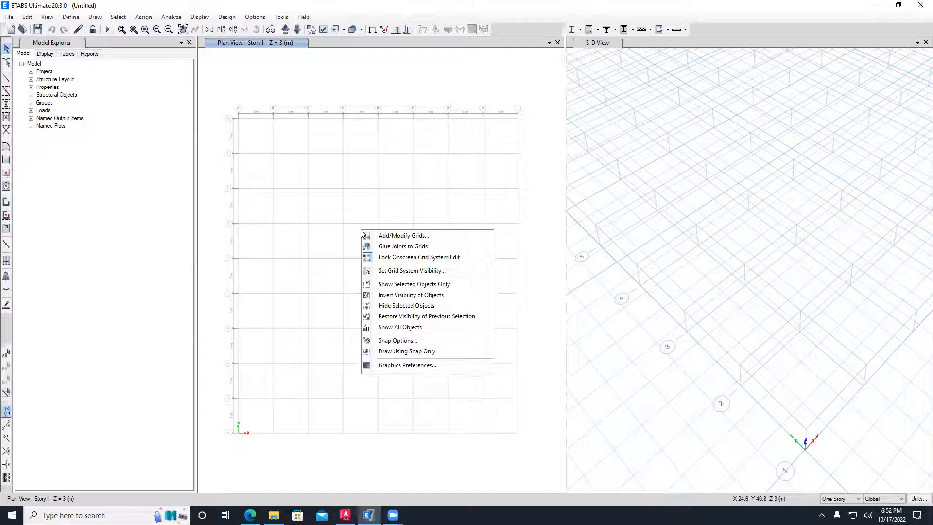
left_click(313, 173)
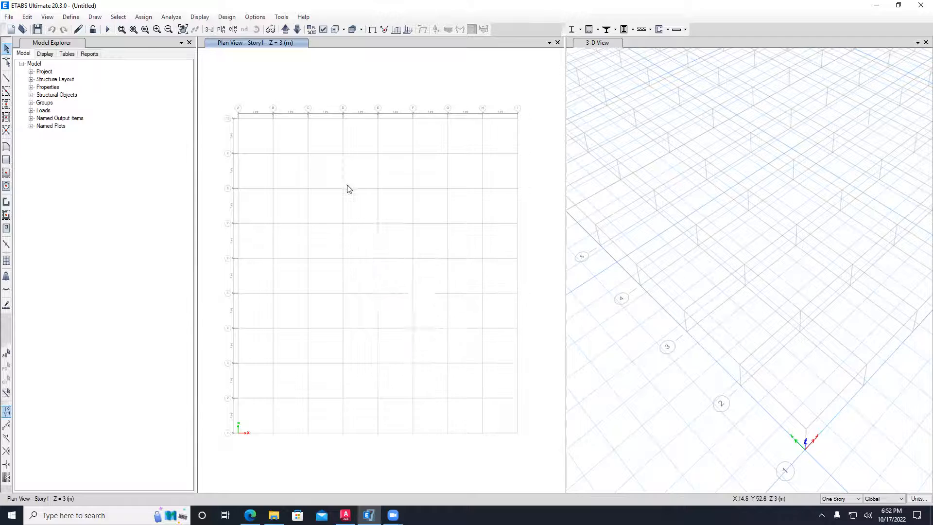
- Open the story and grid system data and review the story data table without changing it
right_click(319, 173)
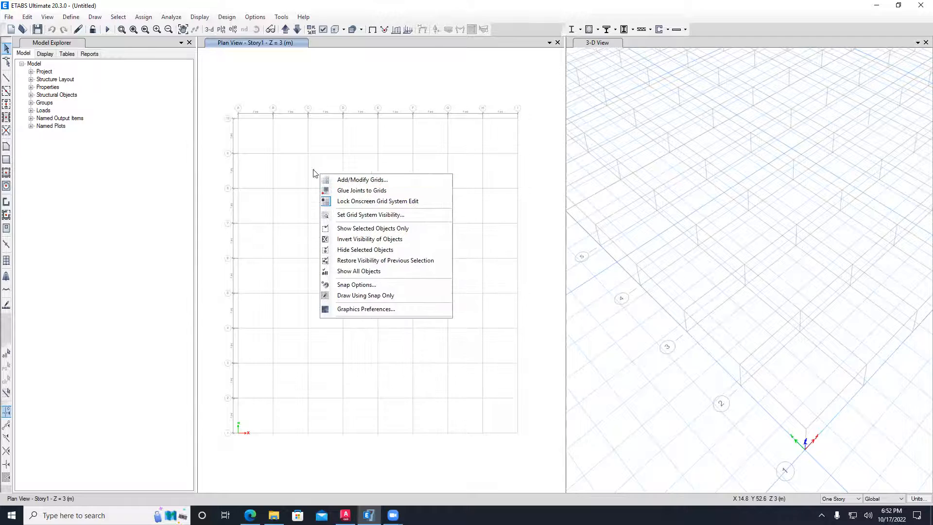
left_click(362, 180)
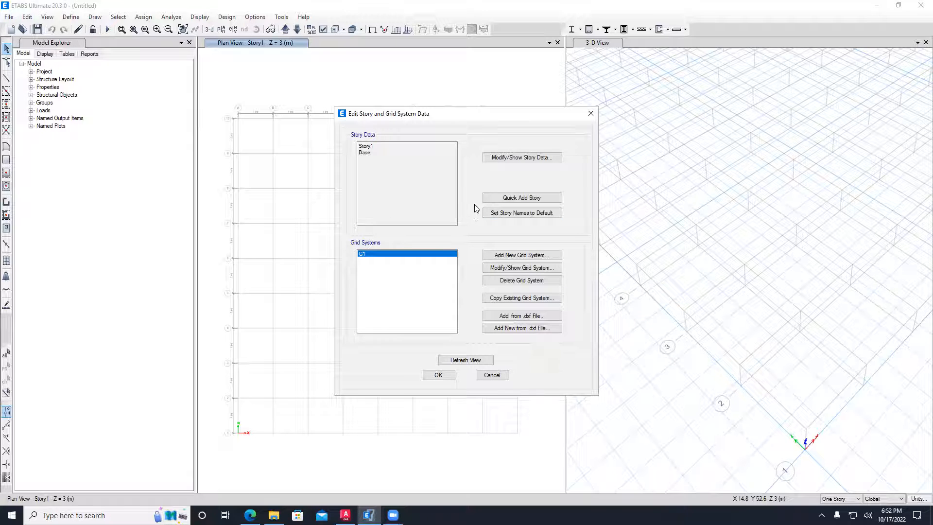
left_click(517, 160)
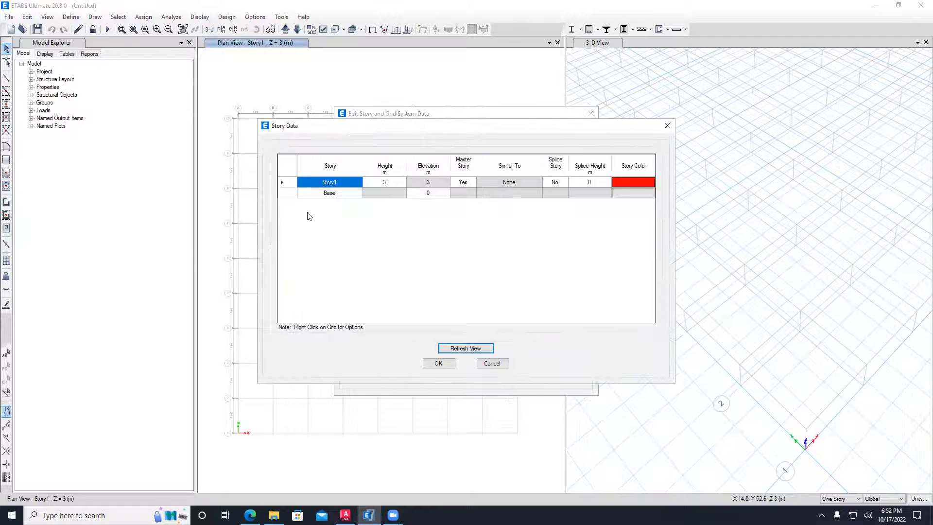
left_click(668, 126)
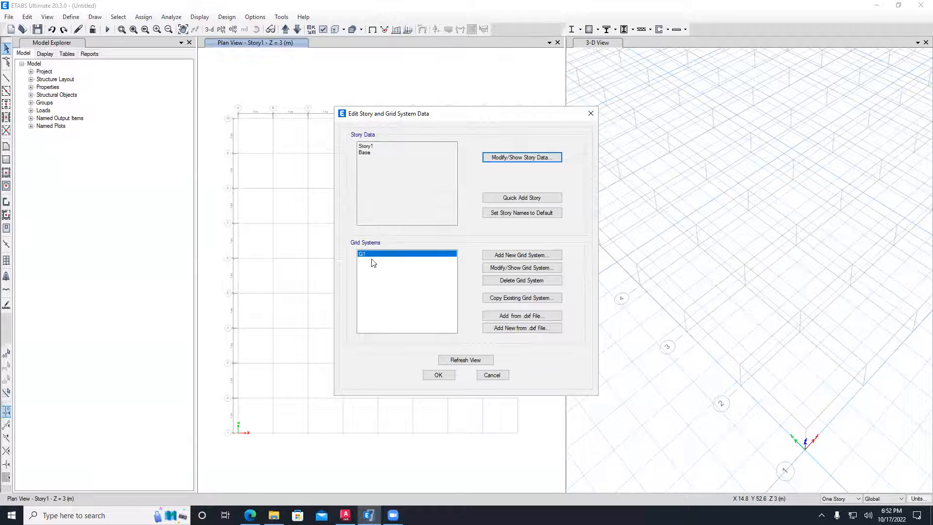
- Open grid system G1 for modification and check the grid layout in the AutoCAD floor plan
left_click(527, 269)
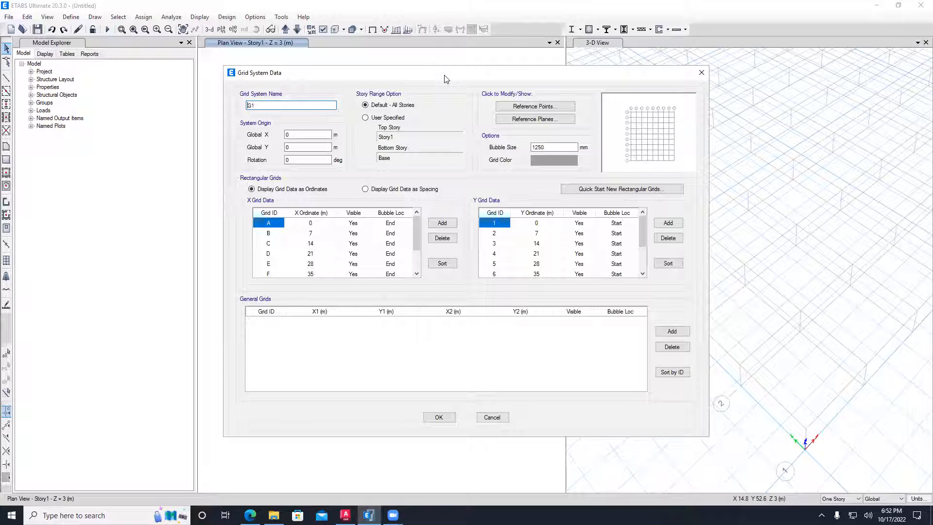
left_click_drag(446, 79, 414, 89)
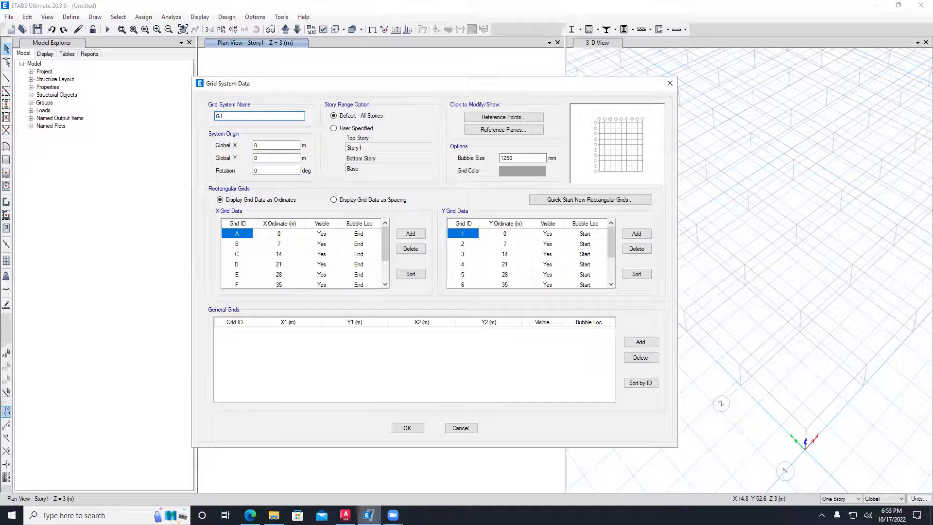
left_click(345, 515)
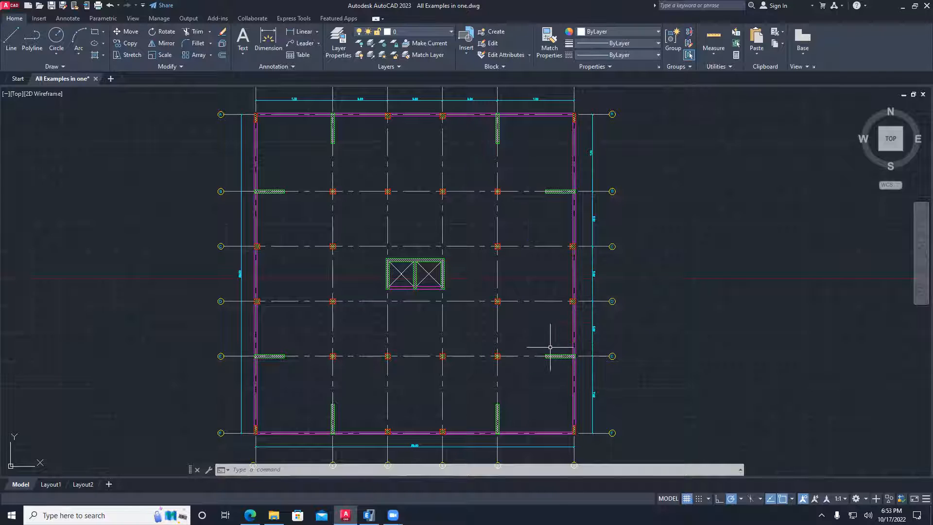
key("alt+Tab")
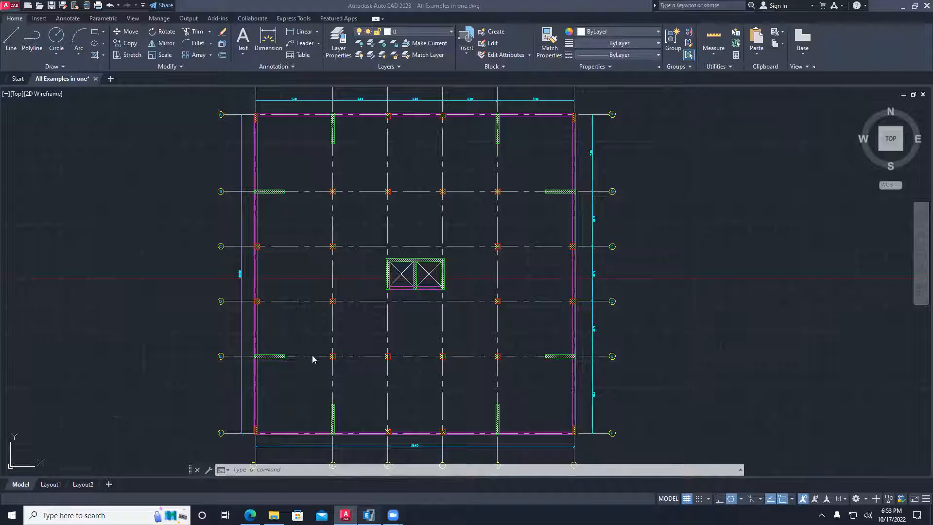
- Set the X ordinates of grid lines B, C, D and E to 3, 7, 12 and 14.5 m
left_click(281, 243)
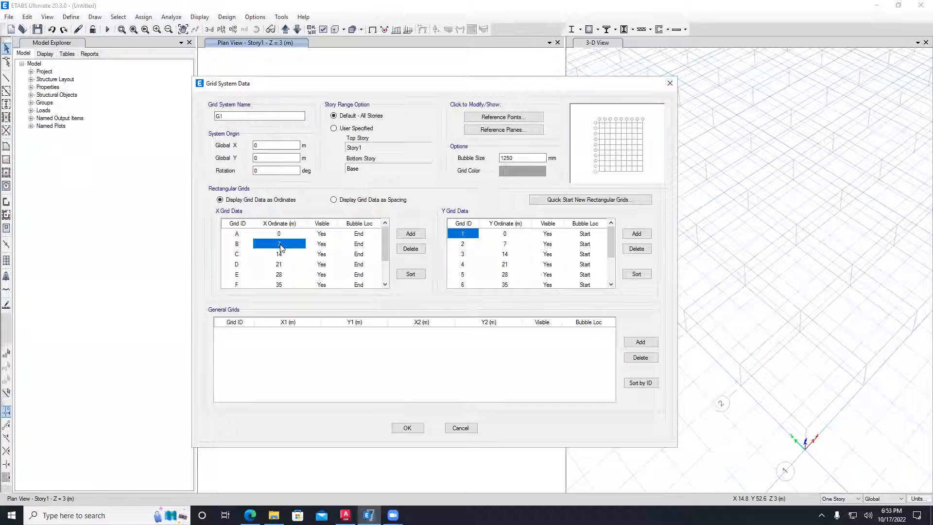
type("3")
left_click(286, 257)
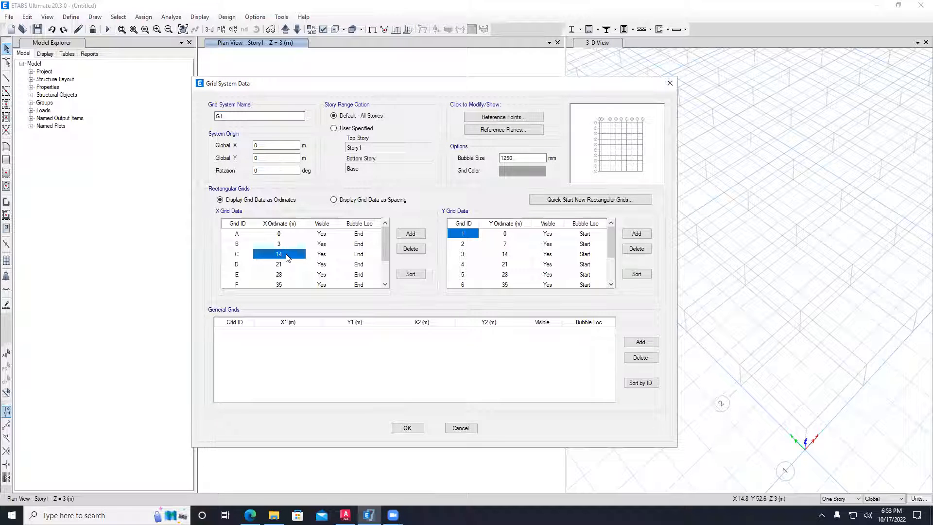
type("7")
left_click(286, 267)
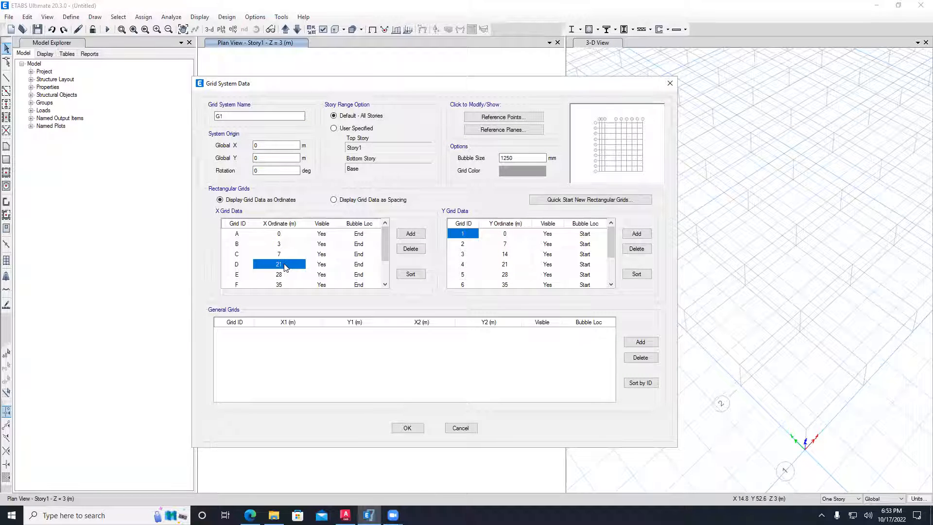
type("12")
left_click(284, 275)
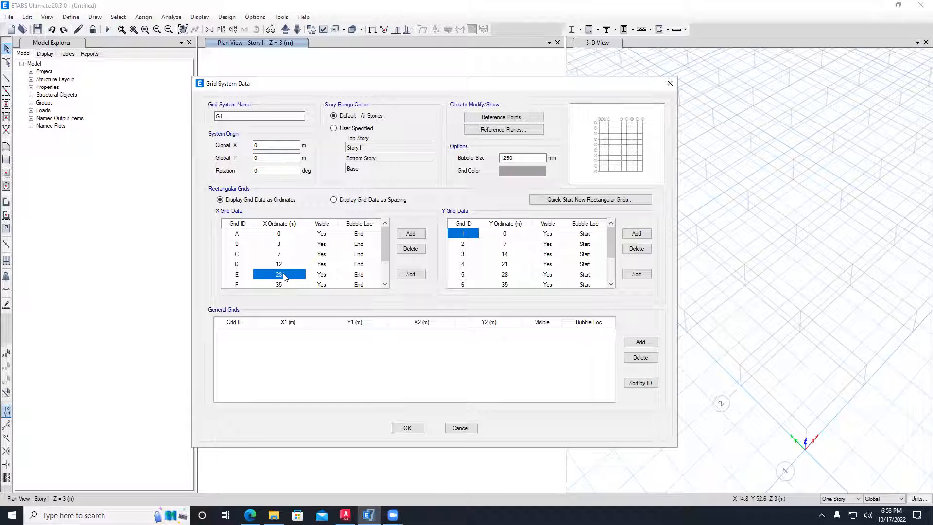
type("14.5")
- Set the X ordinates of grid lines F, G, H and I to 17, 22, 26 and 29 m, checking the AutoCAD plan
left_click(281, 284)
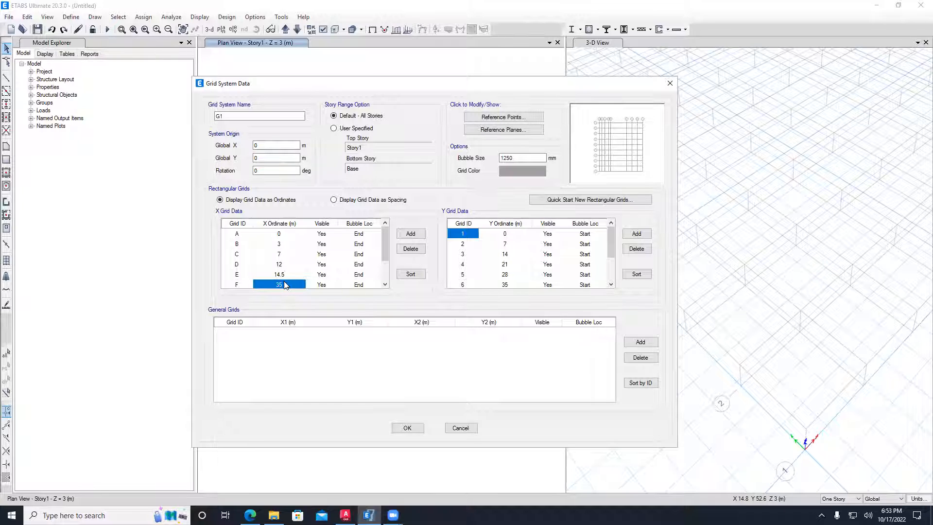
type("17")
left_click(289, 285)
type("22")
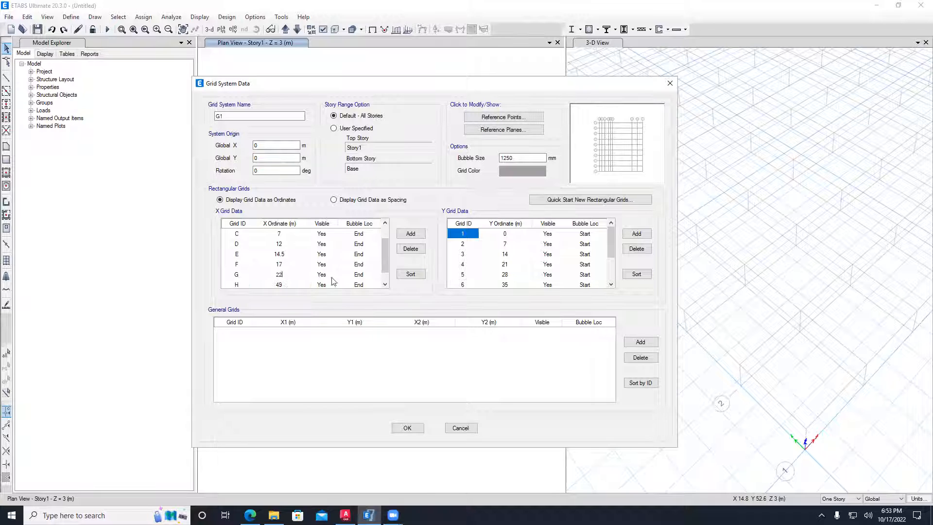
left_click(383, 273)
left_click(286, 264)
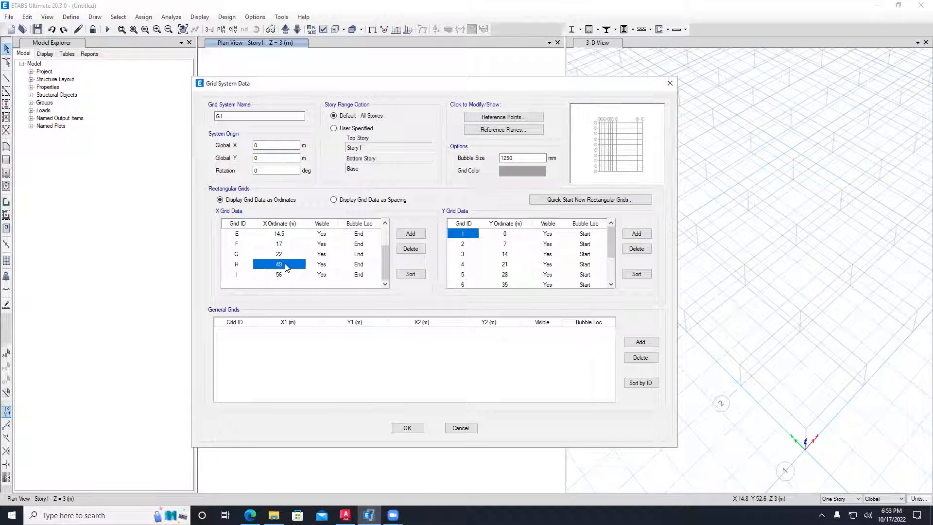
type("26")
left_click(289, 276)
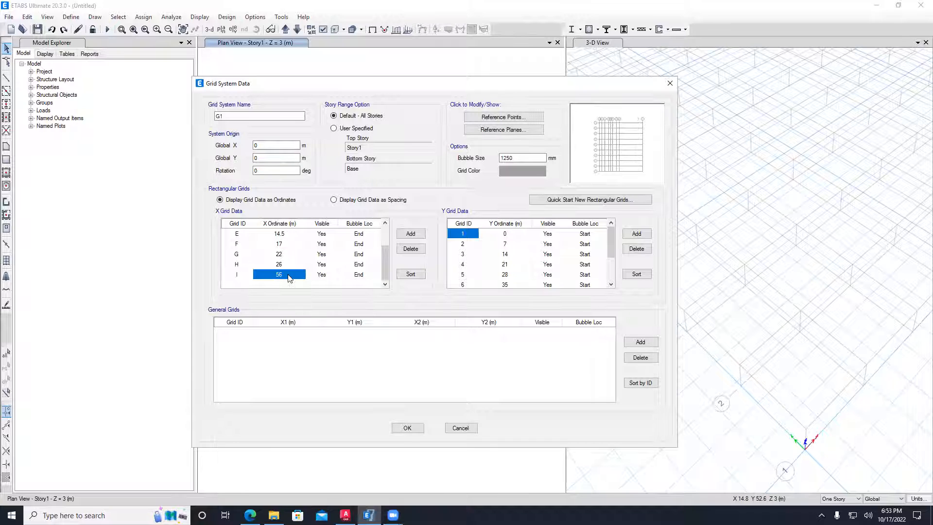
type("29")
left_click(345, 515)
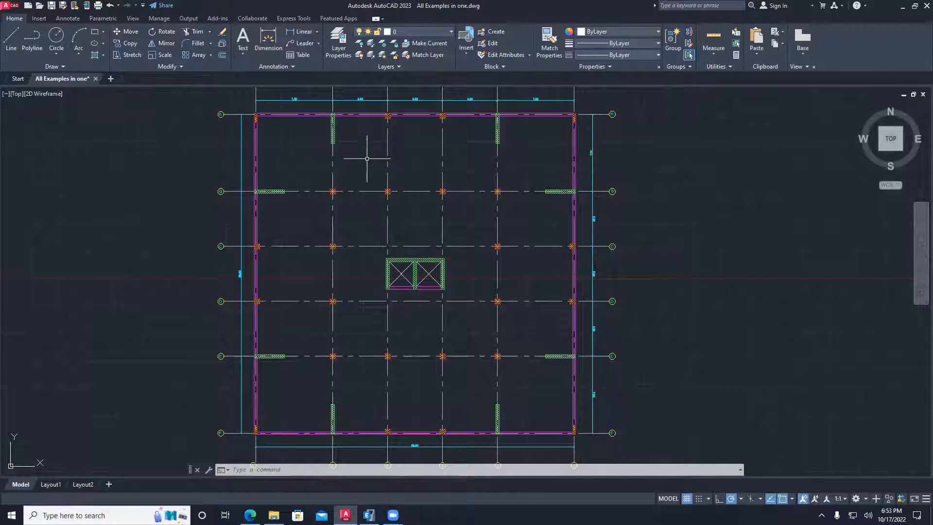
left_click(370, 514)
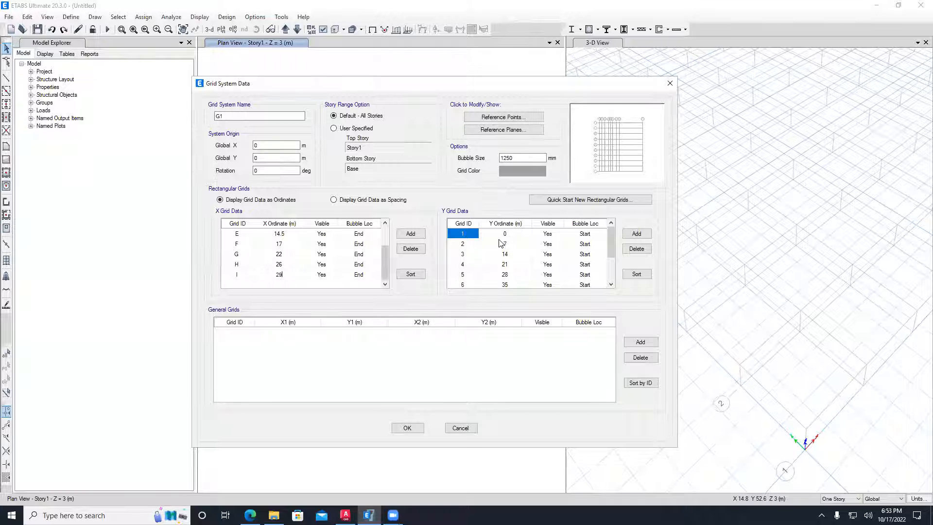
- Set the Y ordinates of grid lines 2, 3 and 4 to 3, 7 and 15 m
left_click(510, 244)
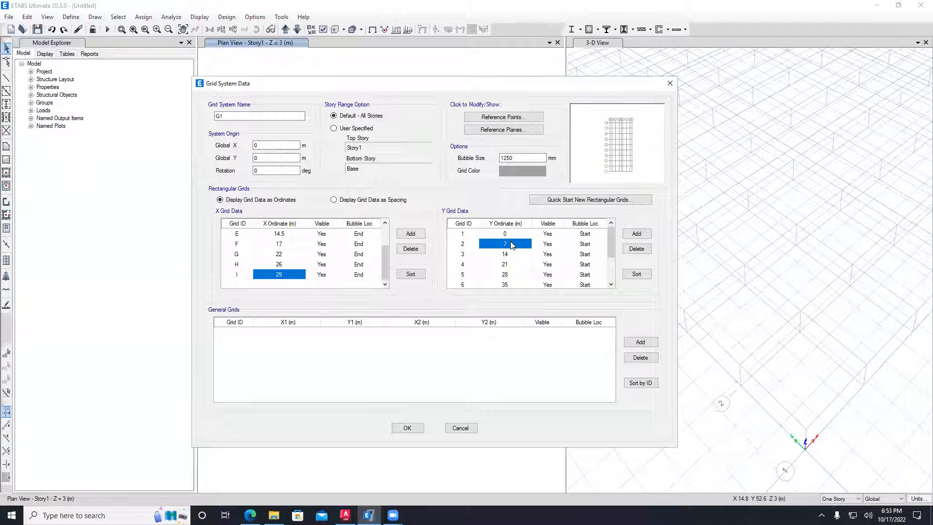
type("3")
left_click(515, 254)
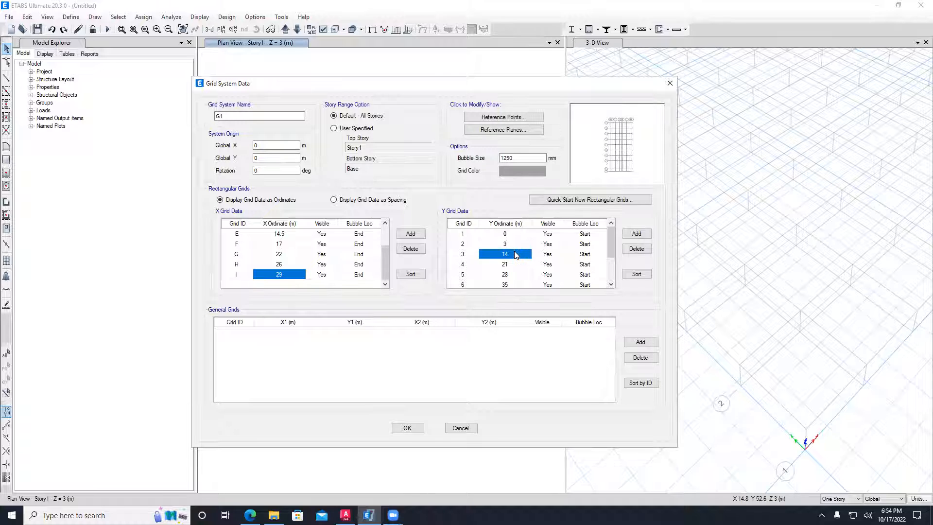
type("7")
left_click(511, 265)
type("15")
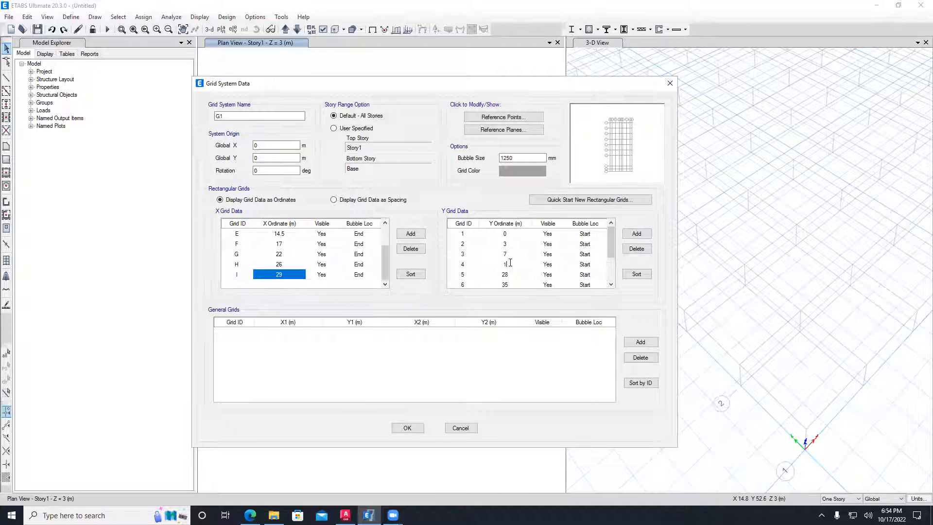
- Check the AutoCAD floor plan, then set the Y ordinates of grid lines 4 and 5 to 12 and 13 m
left_click(513, 275)
left_click(513, 267)
left_click(345, 515)
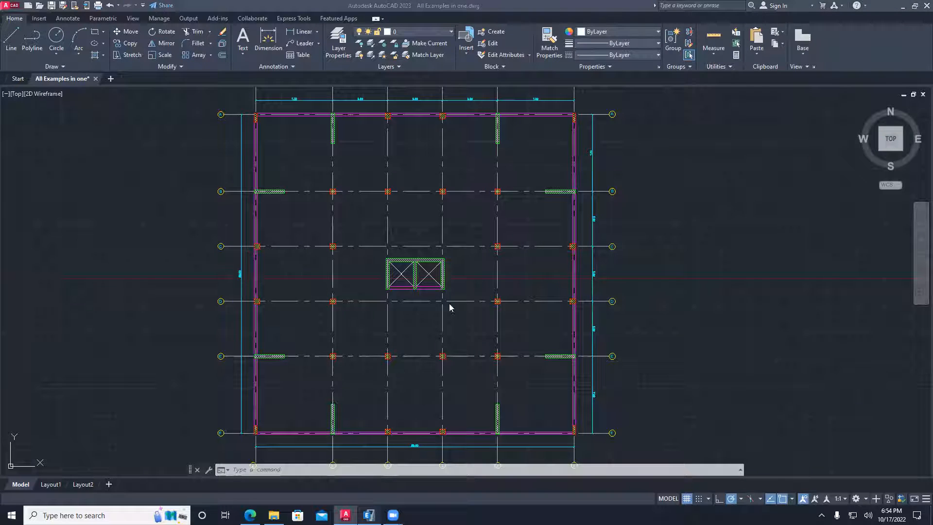
key("alt+Tab")
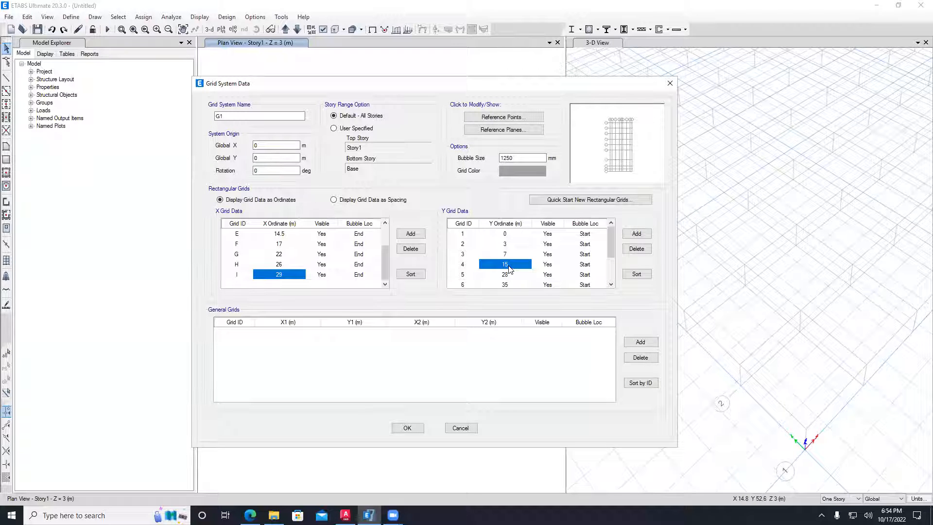
type("12")
left_click(510, 275)
type("13")
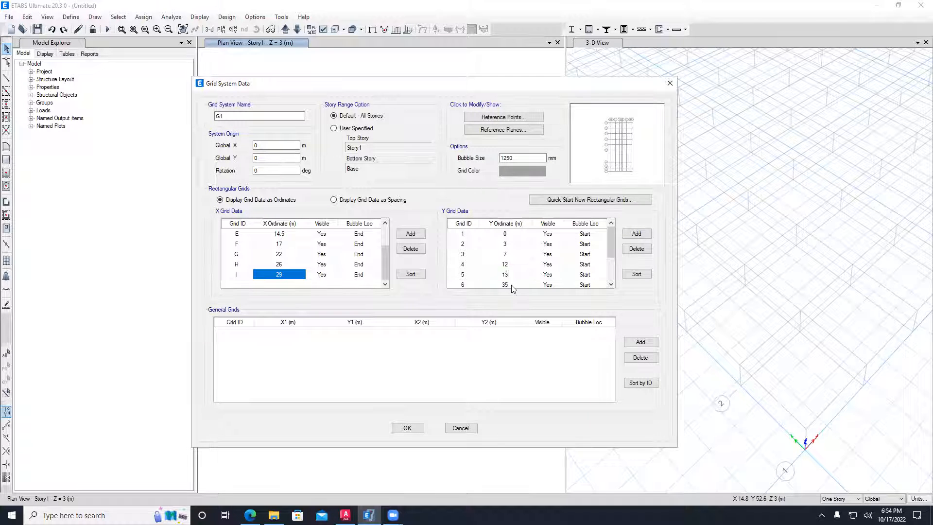
- Set the Y ordinates of grid lines 6, 7 and 8 to 16, 17 and 22 m
left_click(512, 286)
type("16")
scroll(515, 283, "down", 1)
left_click(508, 256)
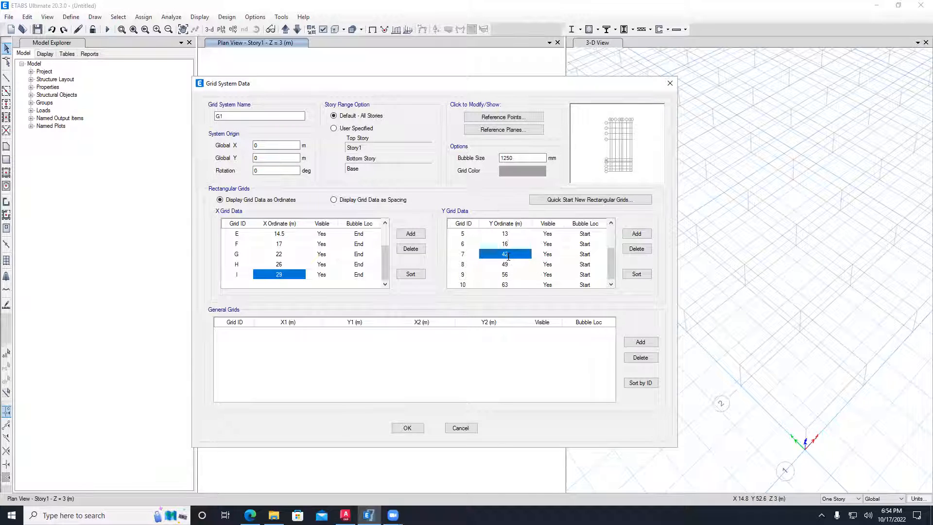
type("17")
left_click(514, 266)
type("22")
- Set the Y ordinates of grid lines 9 and 10 to 26 and 29 m and apply the grid system changes
left_click(507, 277)
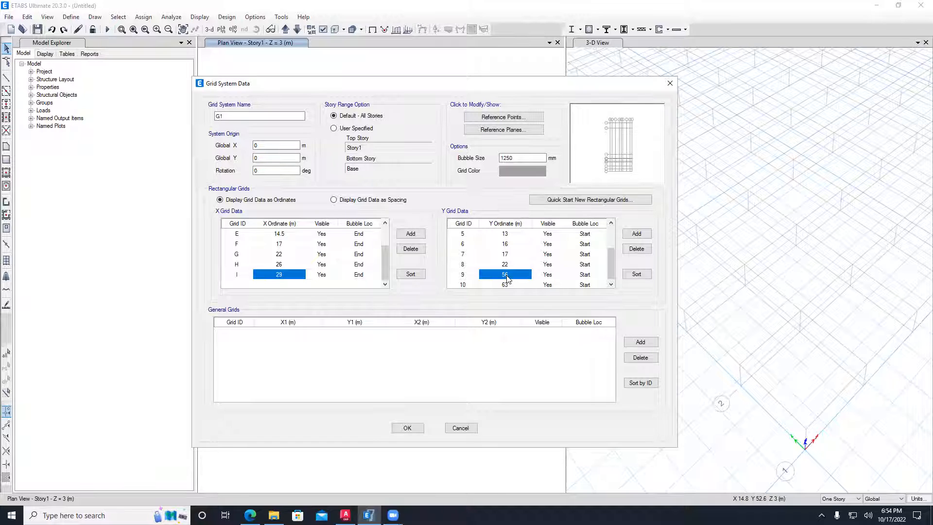
type("26")
left_click(518, 284)
type("29")
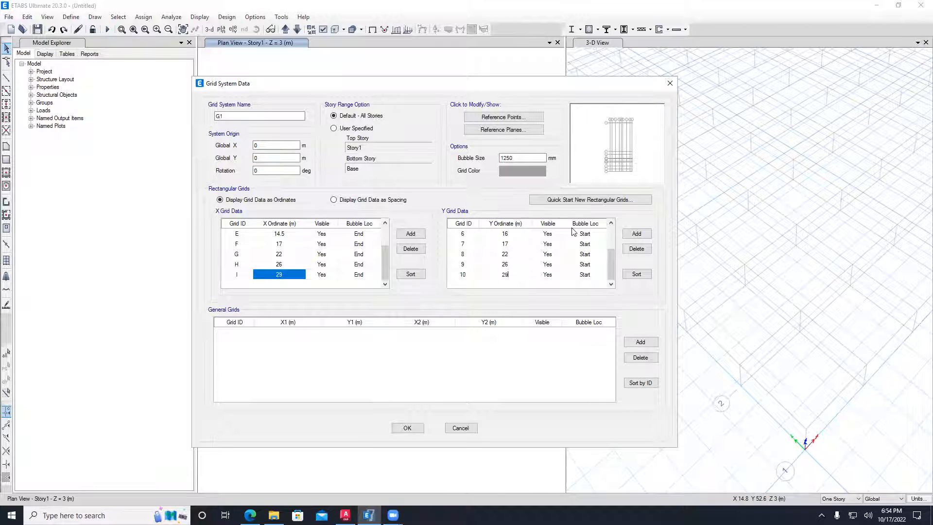
left_click(408, 429)
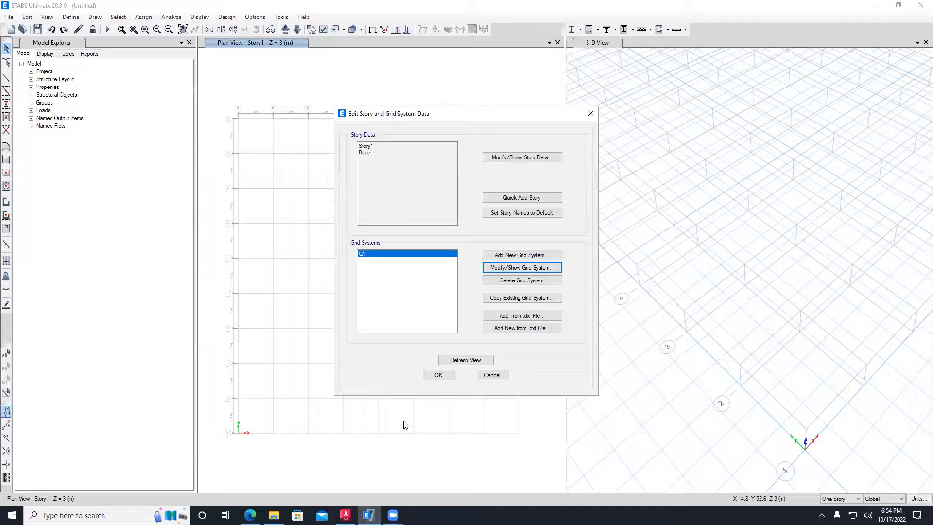
left_click(443, 375)
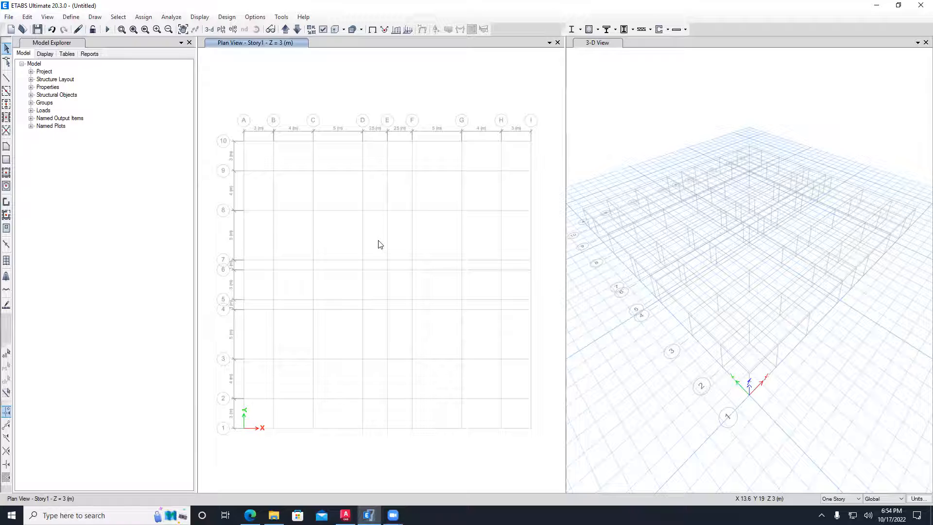
- Open the material definitions and review the 4000Psi concrete properties without changing them
left_click(73, 18)
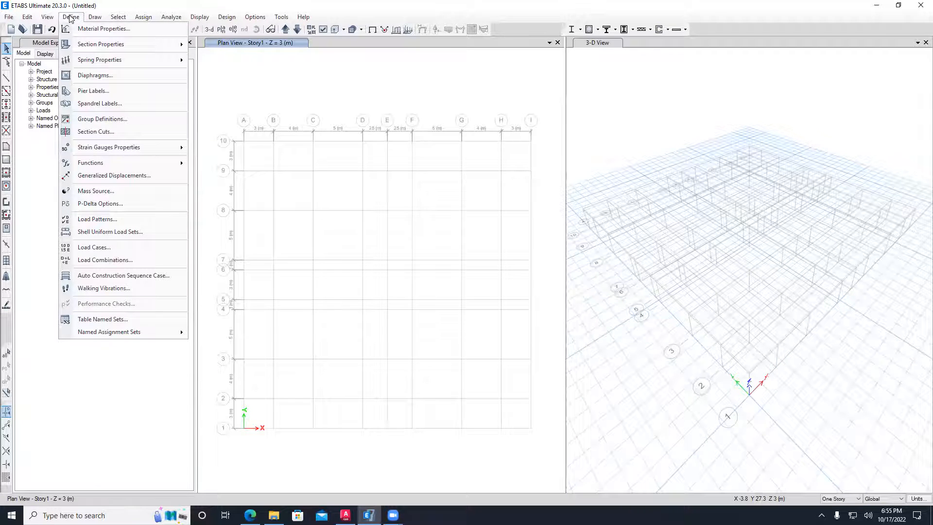
left_click(95, 29)
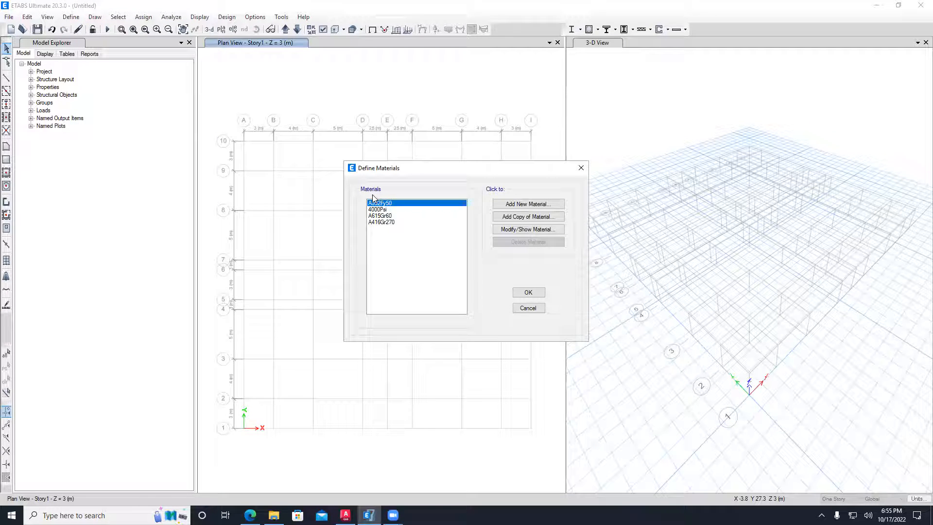
left_click(382, 209)
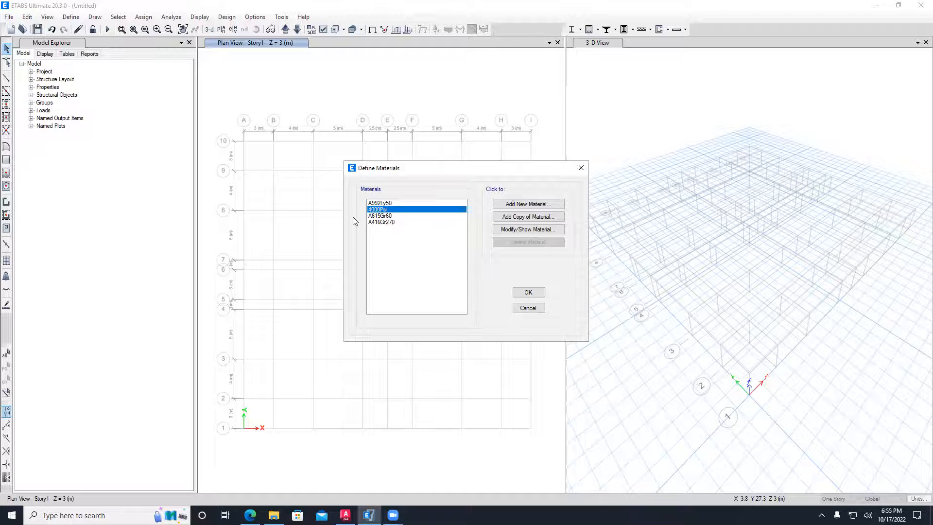
left_click(518, 231)
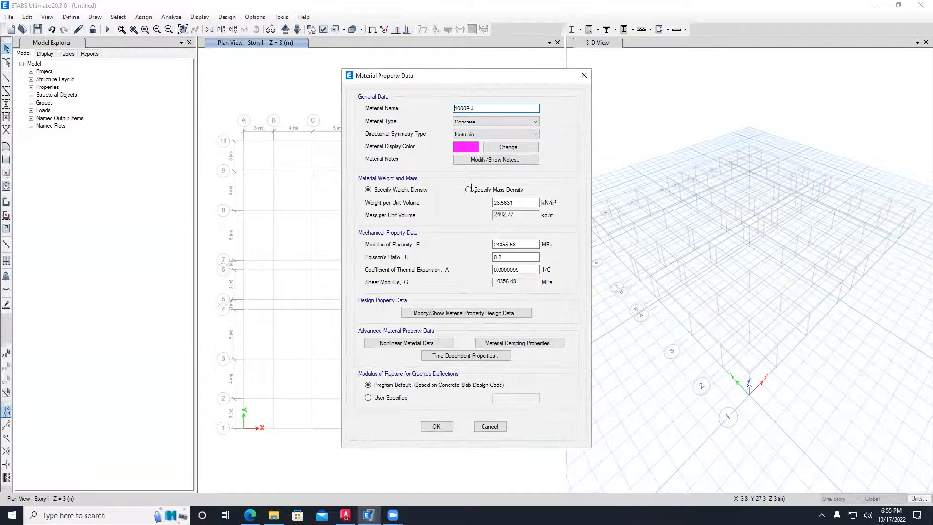
left_click(490, 427)
- Add a copy of the 4000Psi concrete material named Conc 40, keeping its weight and mechanical properties, and accept the material list
left_click(524, 218)
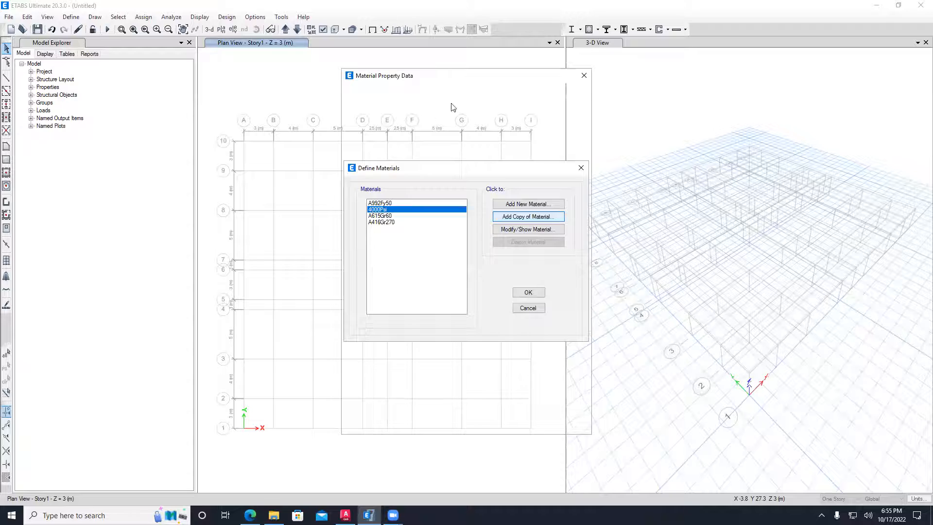
type("Conc 40")
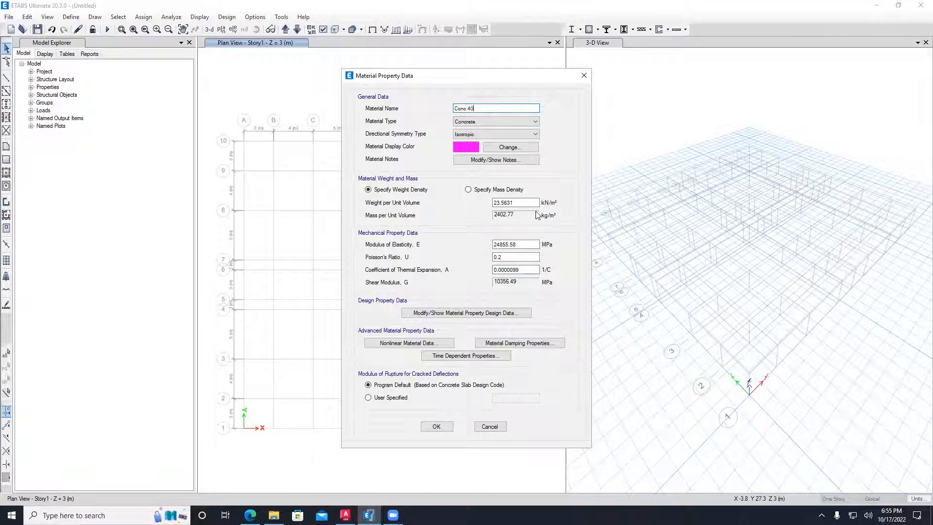
double_click(515, 202)
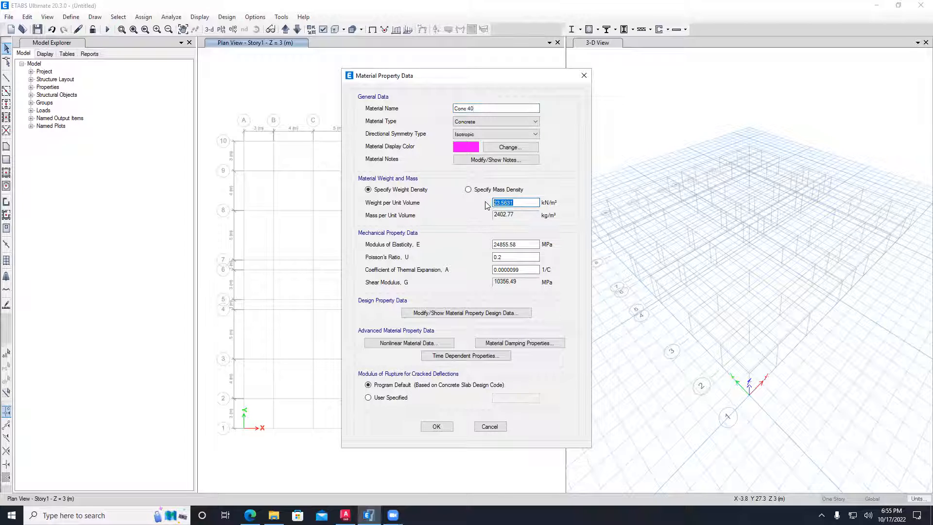
left_click_drag(530, 246, 481, 242)
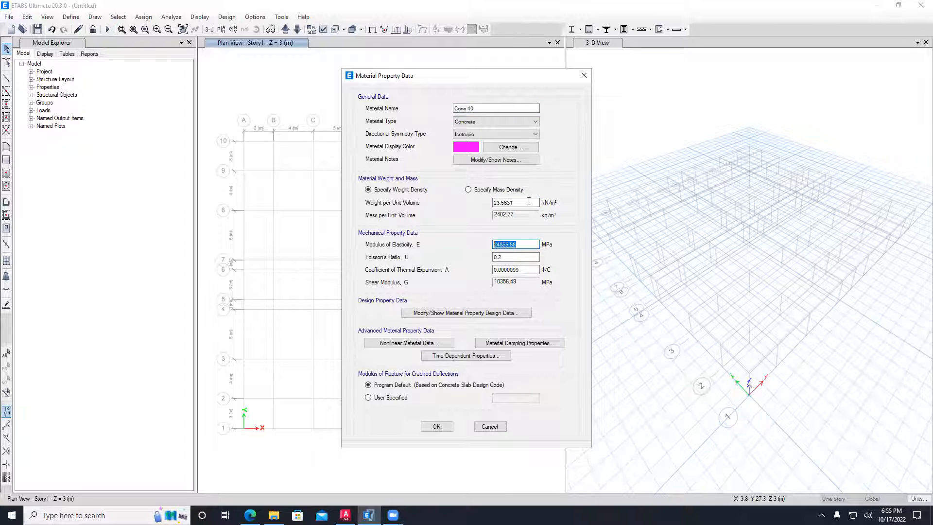
left_click(506, 257)
left_click_drag(508, 258, 492, 243)
left_click(441, 430)
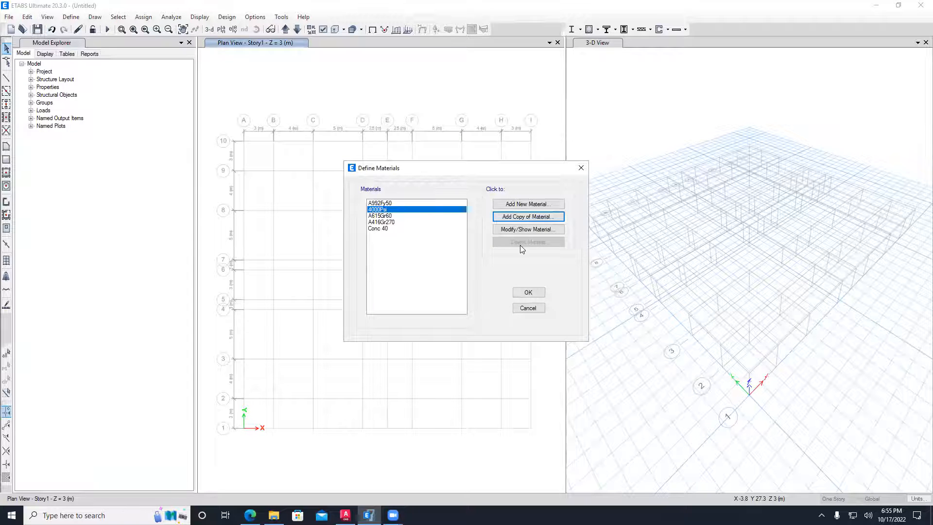
left_click(384, 229)
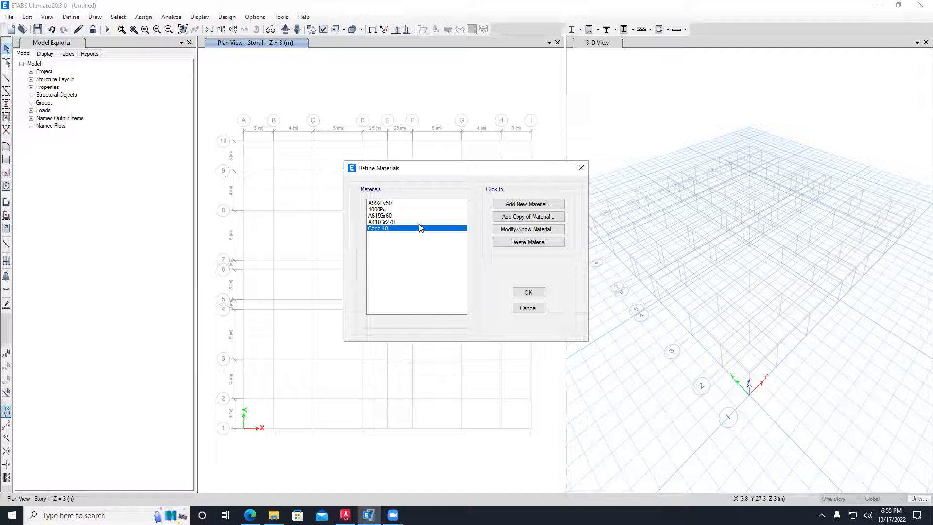
left_click(532, 293)
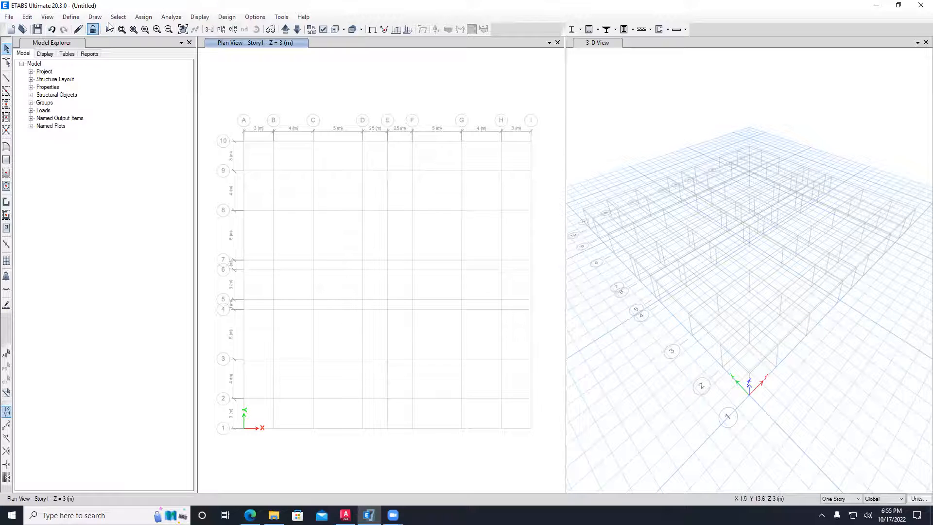
- Reopen the material definitions and view the A992Fy50 steel properties without changing them
left_click(71, 17)
left_click(72, 18)
left_click(78, 18)
left_click(82, 30)
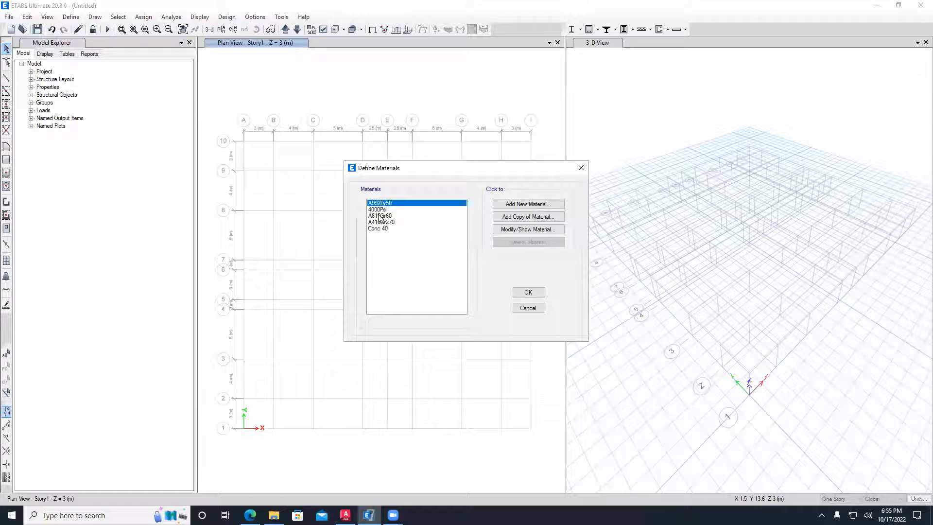
left_click(526, 229)
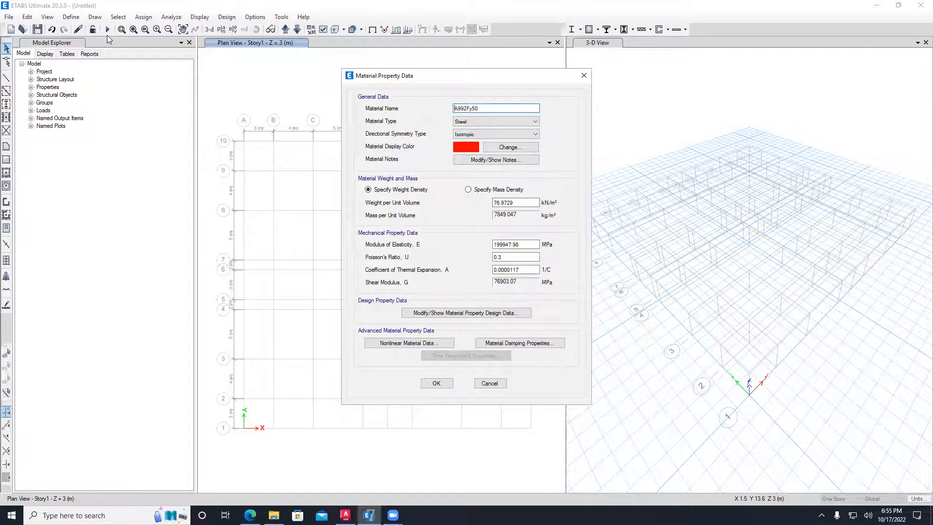
key("Escape")
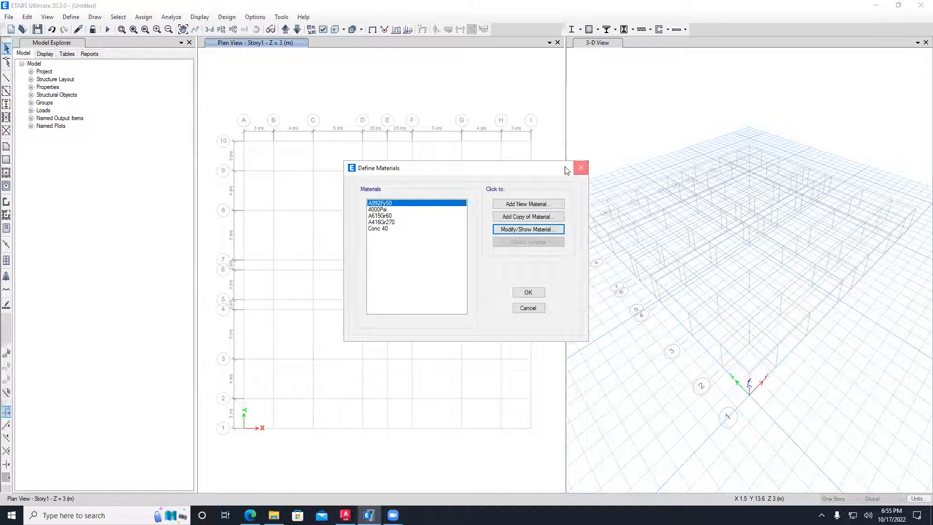
left_click(581, 168)
- Browse the existing frame section list and start a new concrete rectangular frame section
left_click(71, 17)
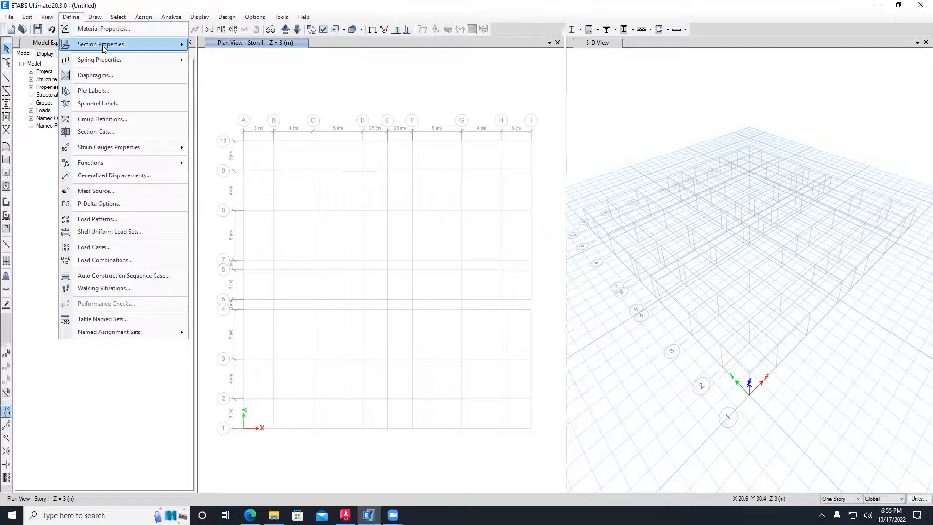
mouse_move(104, 49)
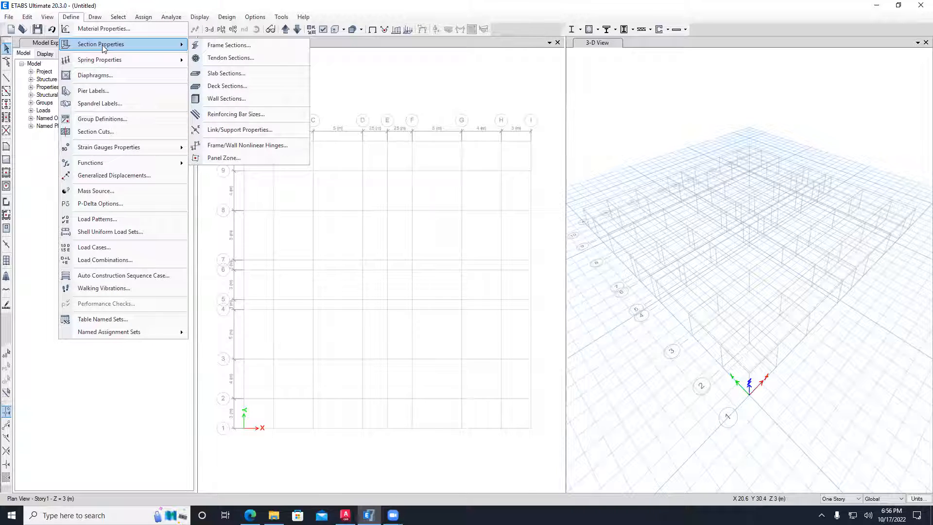
left_click(243, 49)
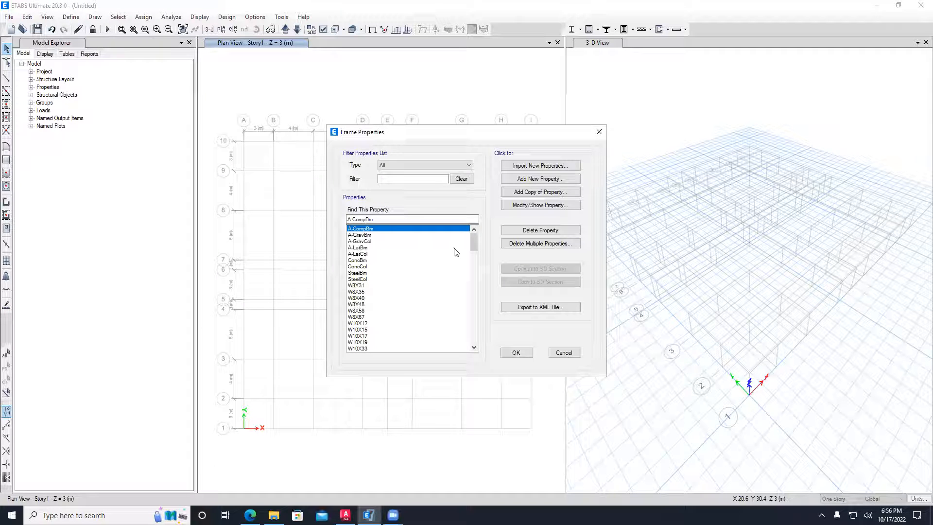
left_click_drag(474, 240, 468, 358)
left_click_drag(467, 314, 465, 239)
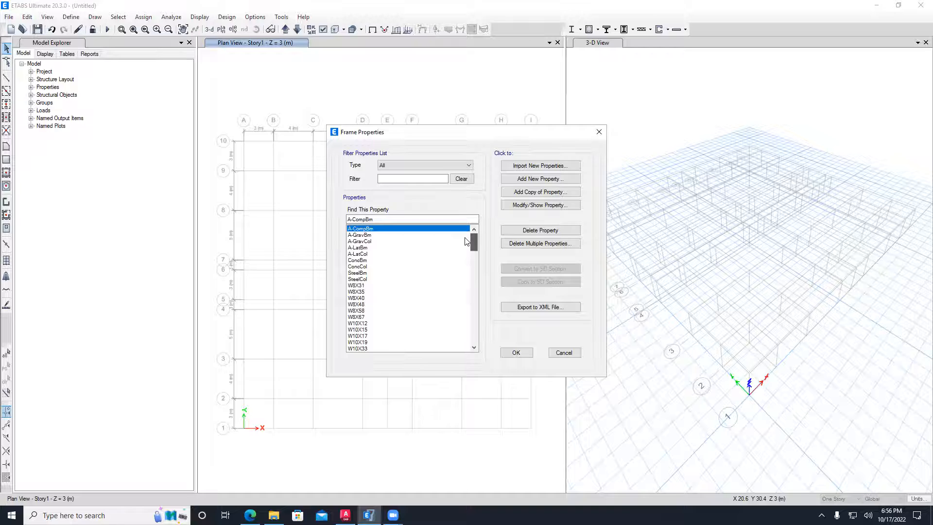
left_click(364, 260)
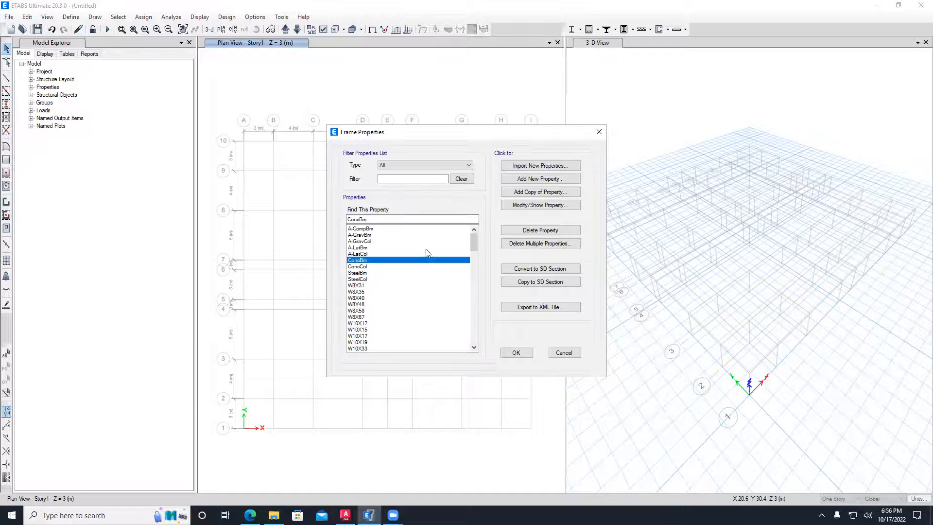
left_click(553, 179)
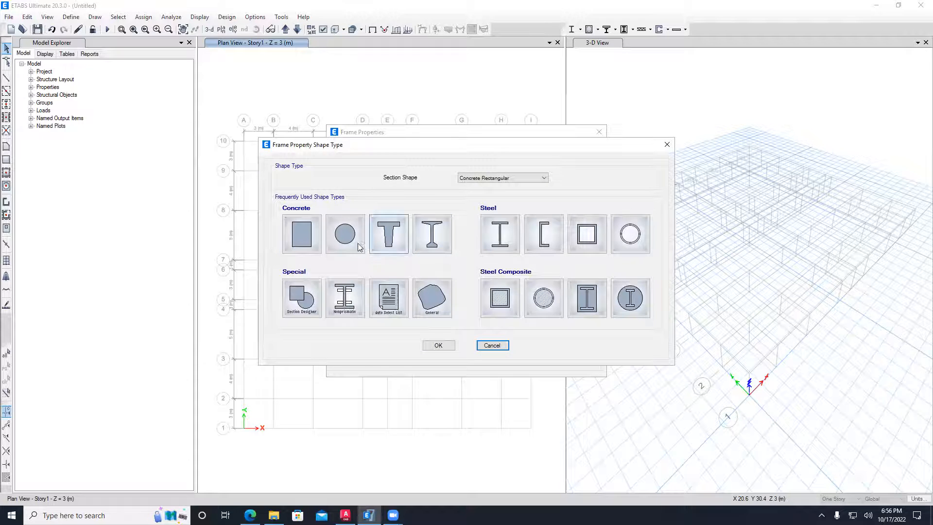
left_click(307, 233)
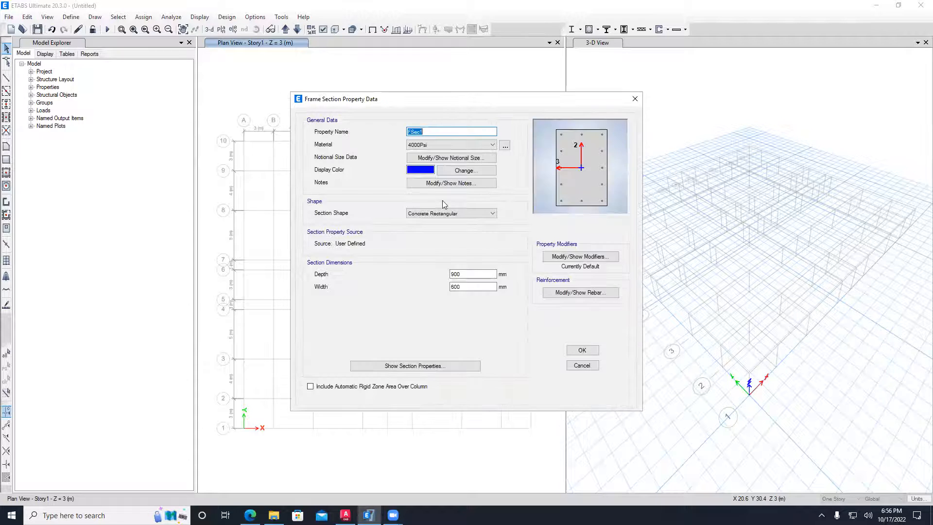
- Assign the material Conc 40 to the new frame section and name it Beam 25x70 cm
left_click(434, 142)
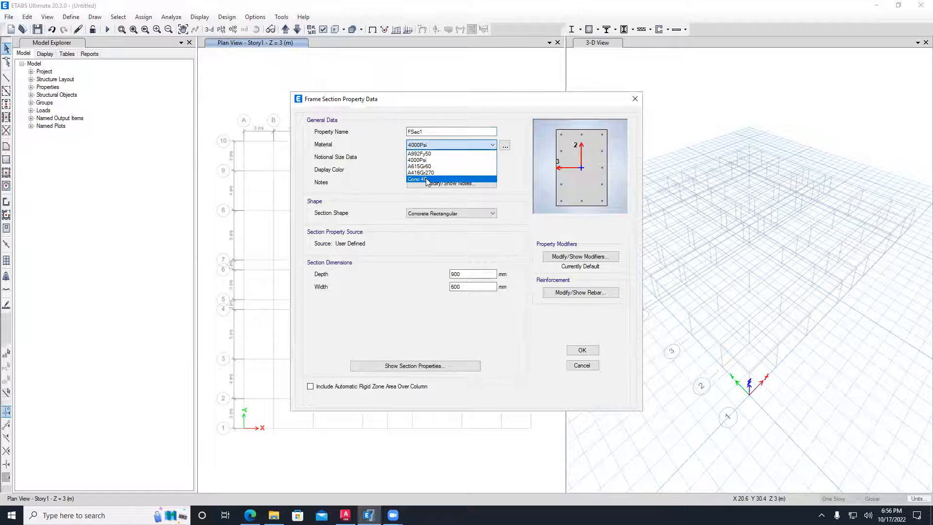
left_click(427, 177)
left_click(431, 130)
double_click(431, 131)
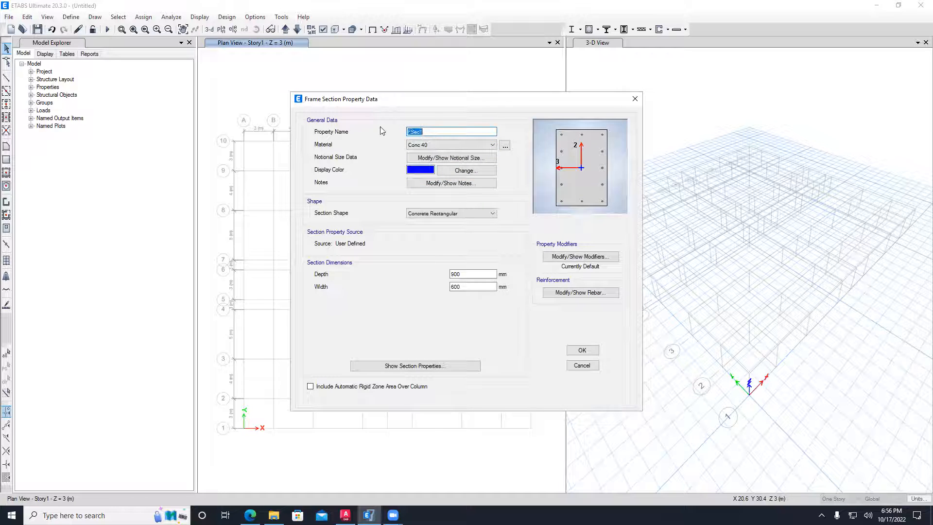
type("Beam 25x70 cm")
- Set the beam section's depth to 700 mm and width to 250 mm, and accept the section
double_click(464, 274)
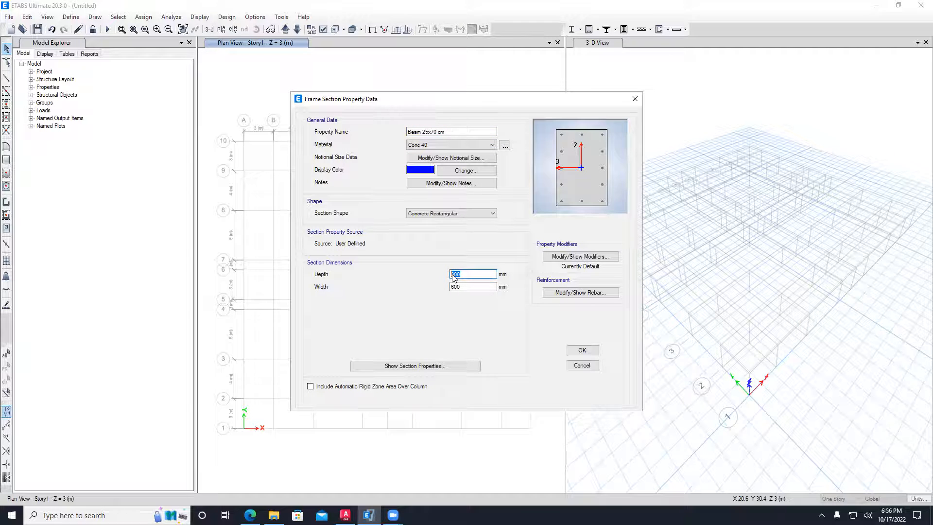
type("700")
key("Tab")
type("250")
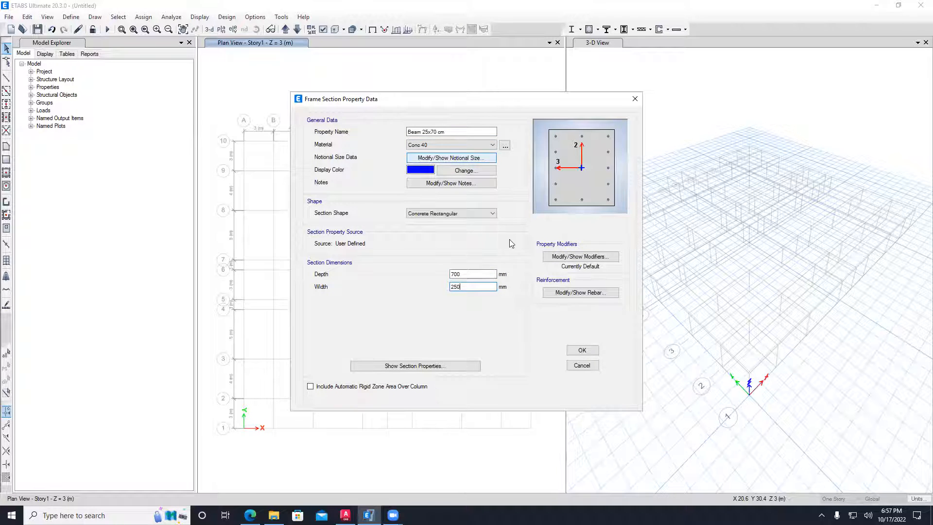
left_click(582, 349)
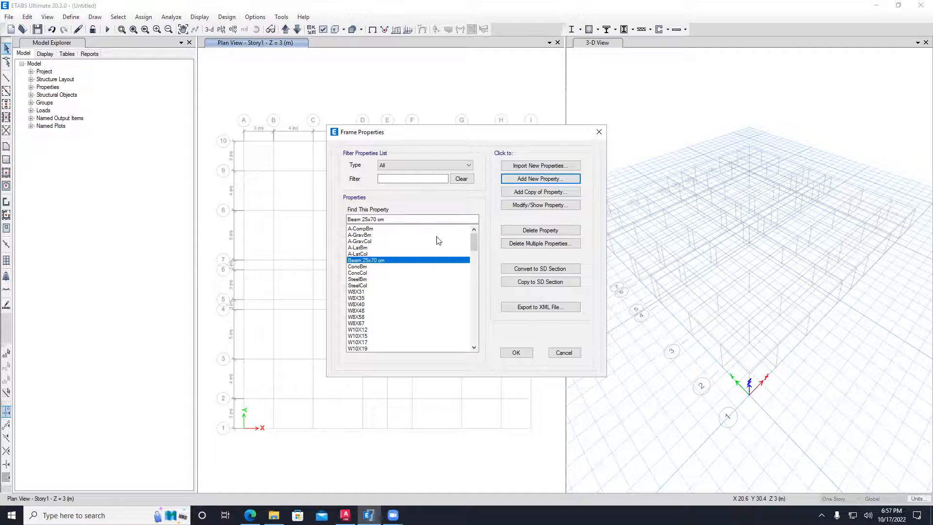
left_click(531, 180)
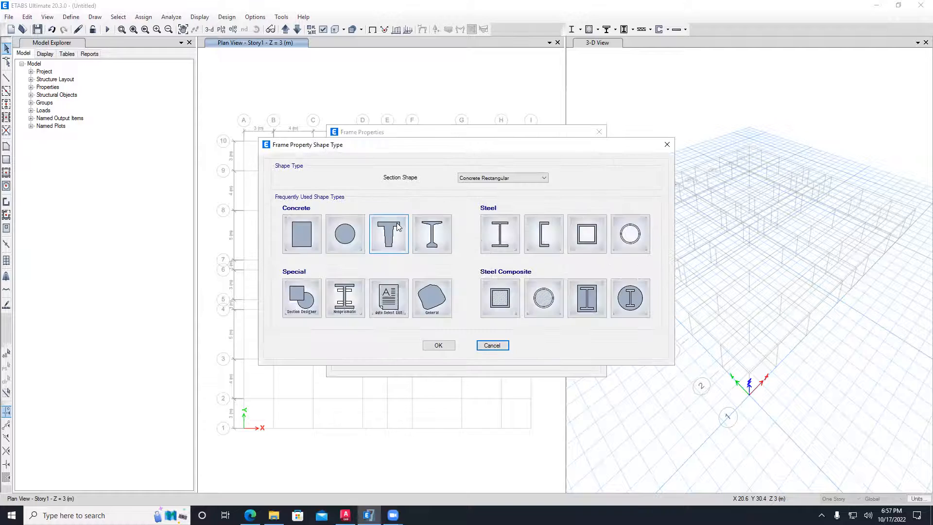
left_click(667, 144)
left_click(531, 193)
left_click(636, 99)
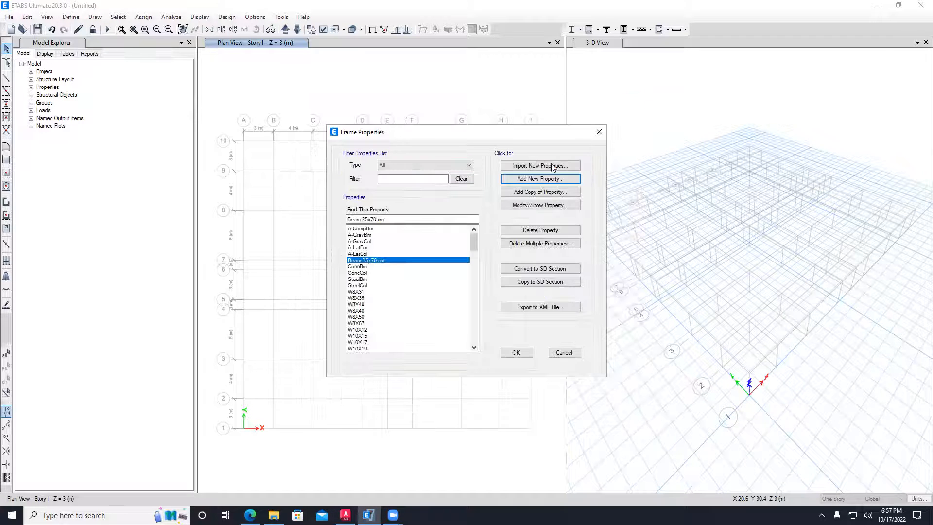
- Start a copy of the ConcCol frame section named Col 50x50 cm and assign it the material Conc 40
left_click(361, 274)
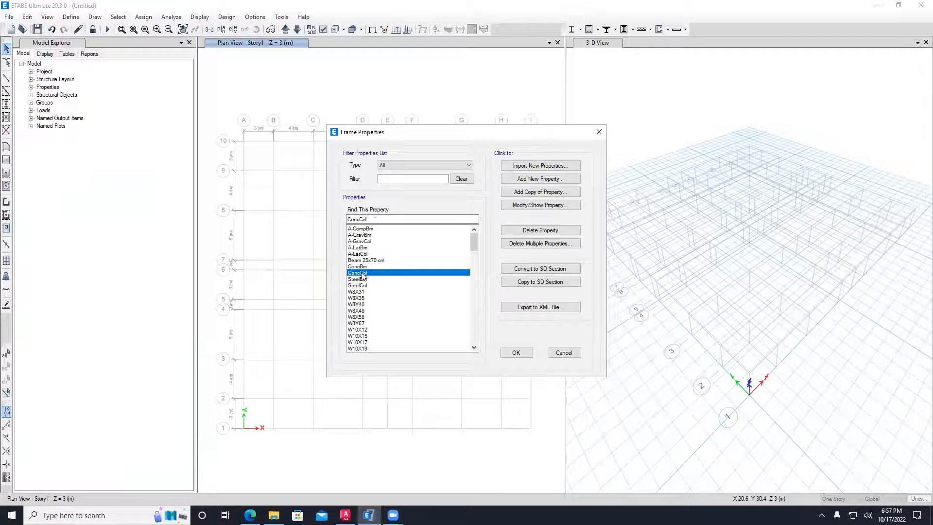
left_click(538, 193)
type("Col 50")
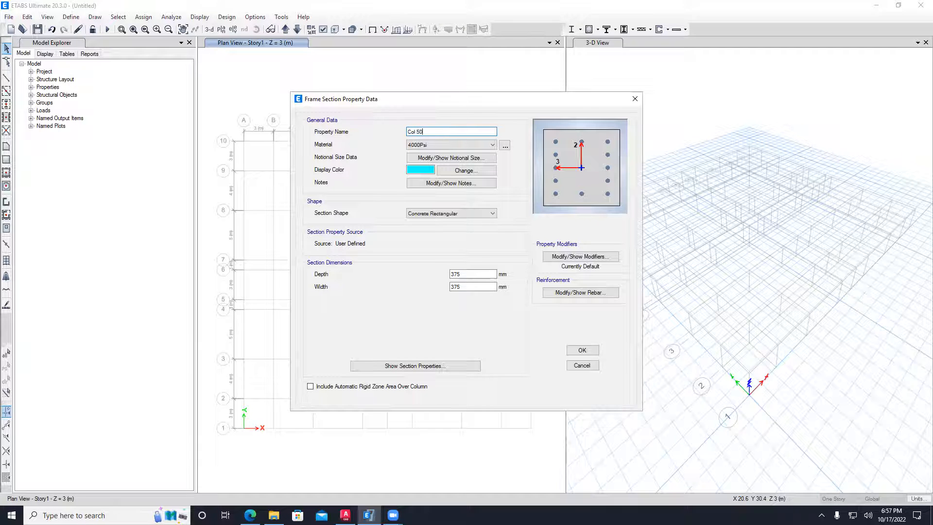
type("x50 cm")
left_click(491, 145)
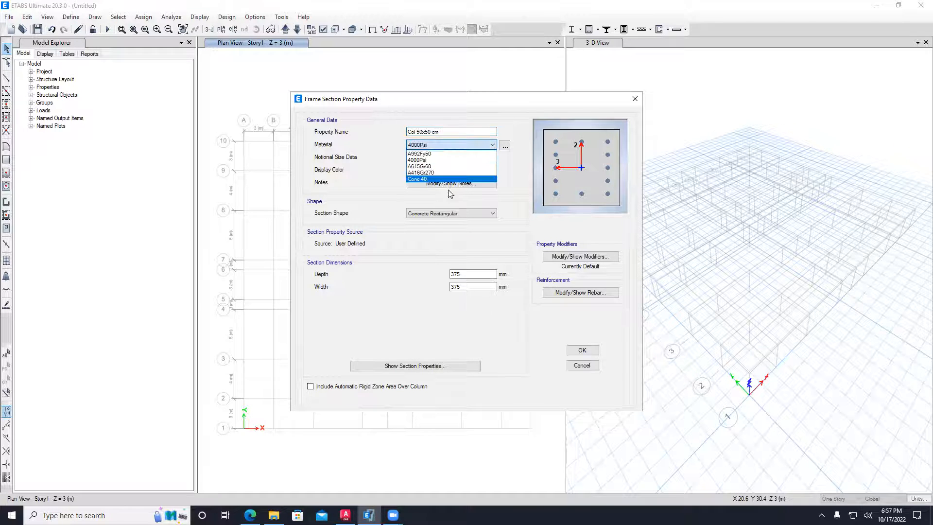
left_click(424, 179)
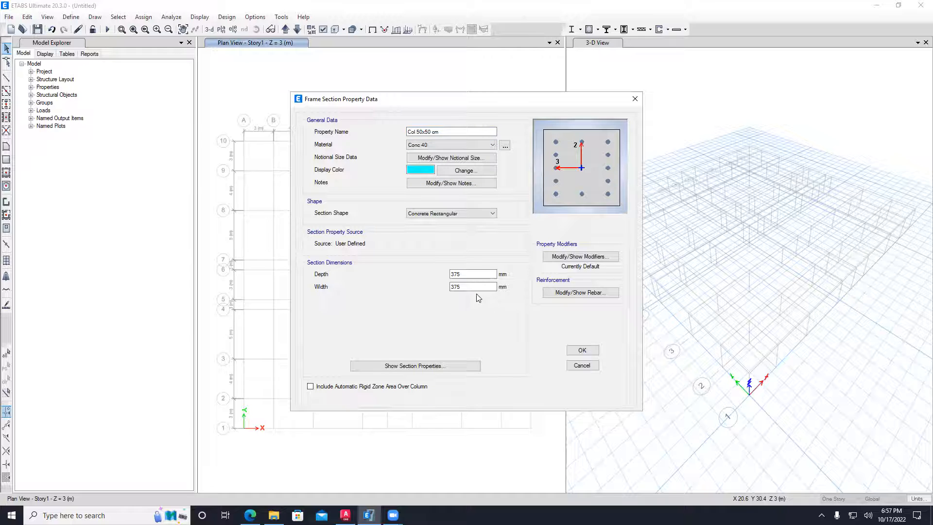
- Set the column section's depth and width to 500 mm each and accept the section
left_click_drag(467, 274, 422, 287)
type("500")
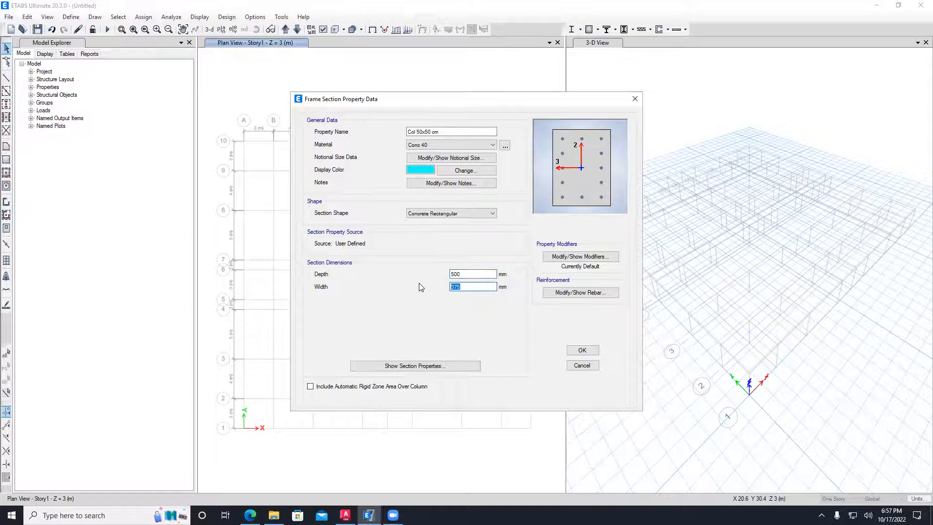
type("500")
left_click(582, 350)
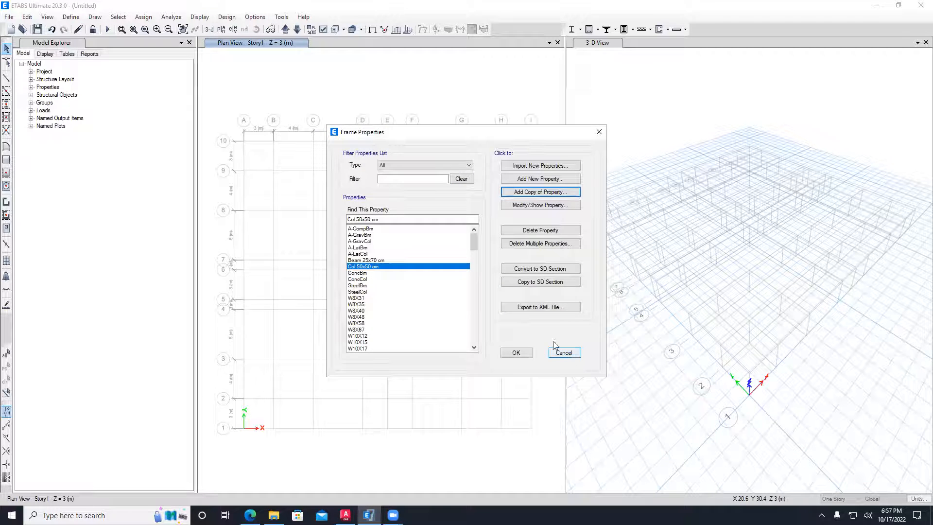
- Add a copy of Col 50x50 cm named Col 25x70 cm, 700 mm deep and 25 cm wide, and accept the frame section list
left_click(534, 191)
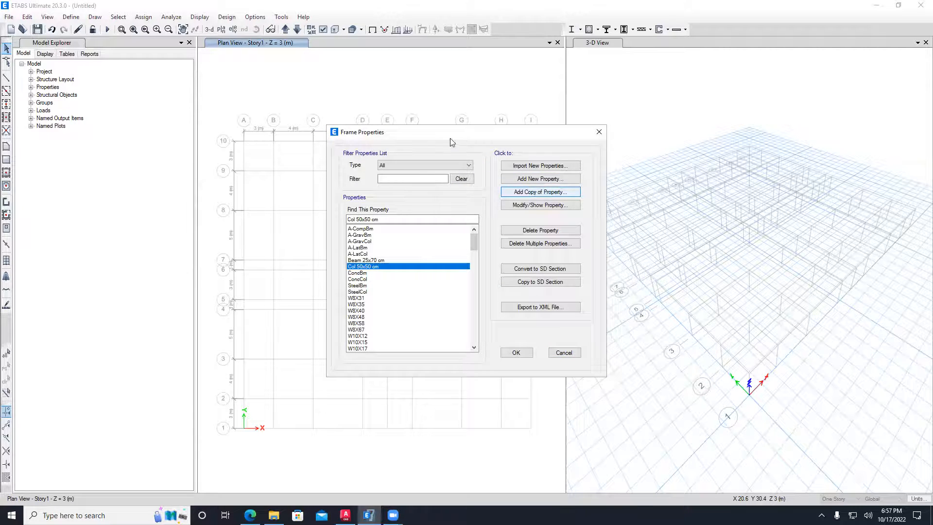
type("Col 25x70 cm")
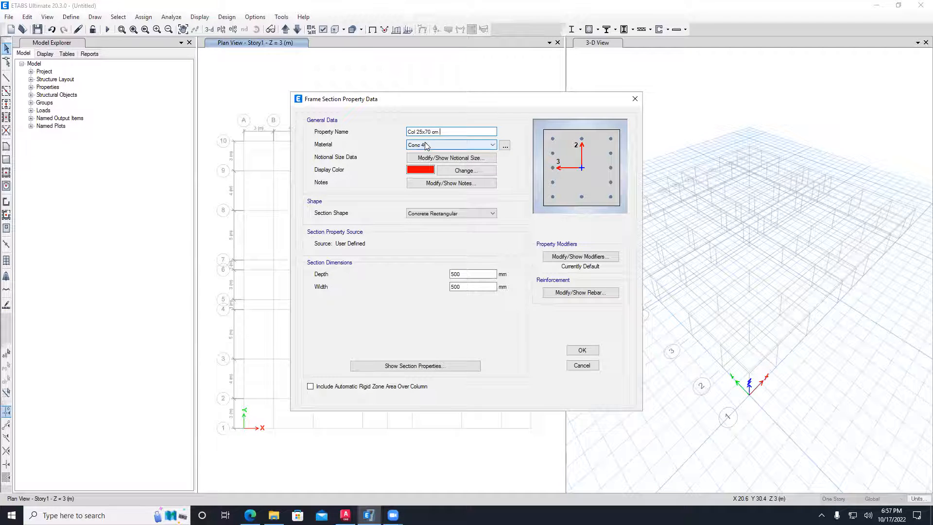
left_click_drag(469, 274, 420, 274)
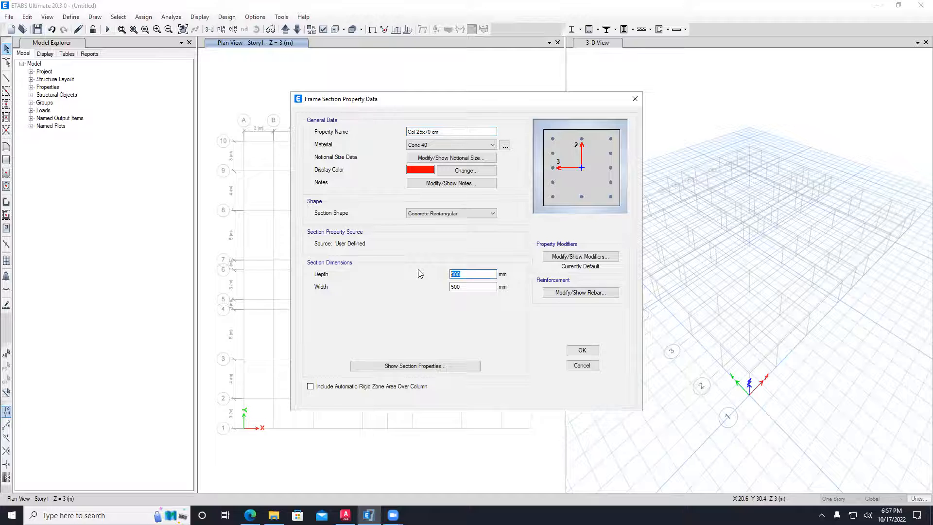
type("700")
key("Tab")
type("25")
left_click(582, 350)
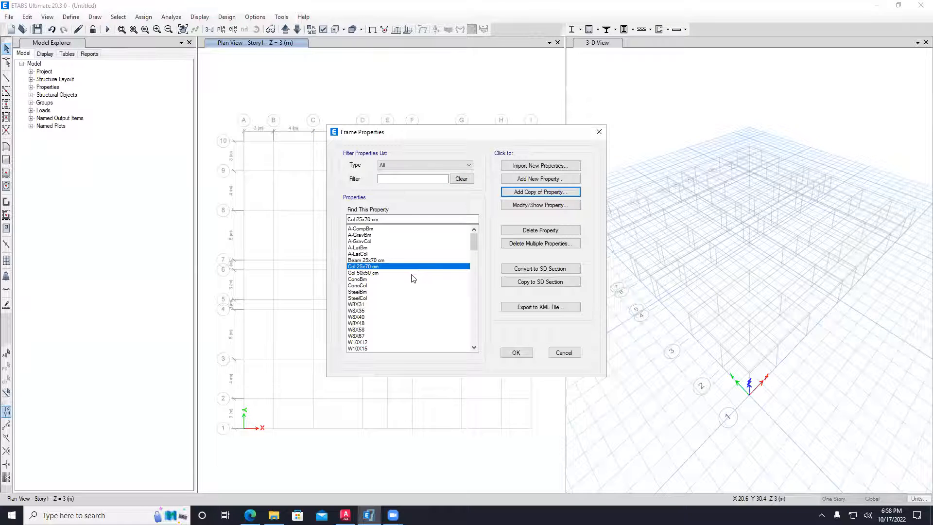
left_click(515, 353)
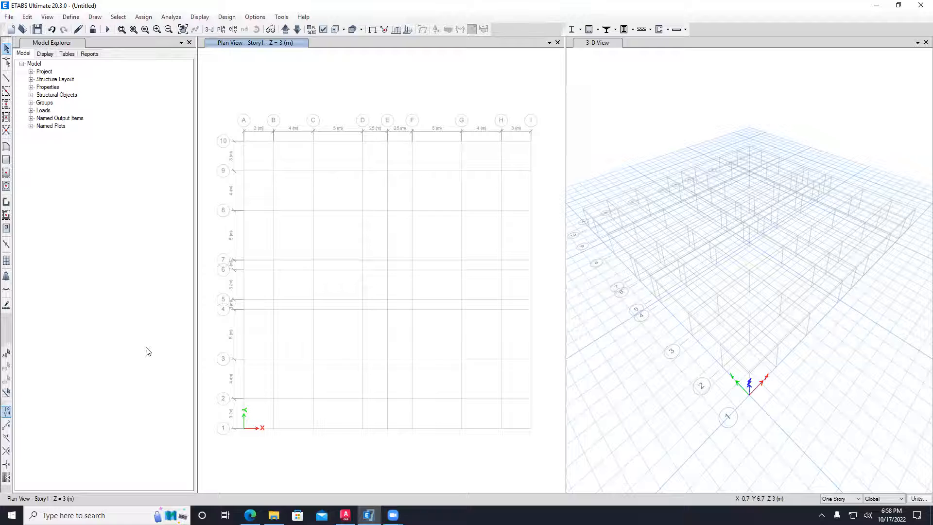
- Set the model's consistent length unit to m
mouse_move(911, 501)
left_click(918, 499)
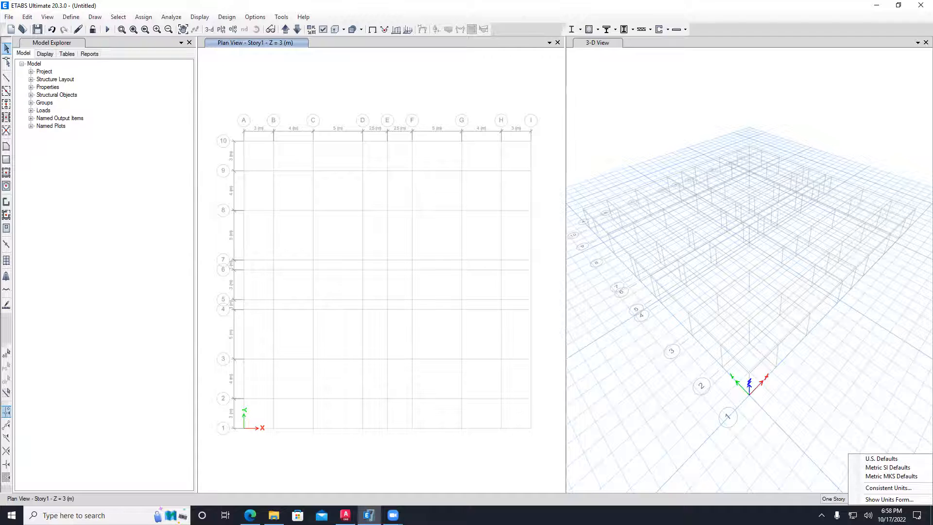
left_click(889, 488)
left_click(490, 169)
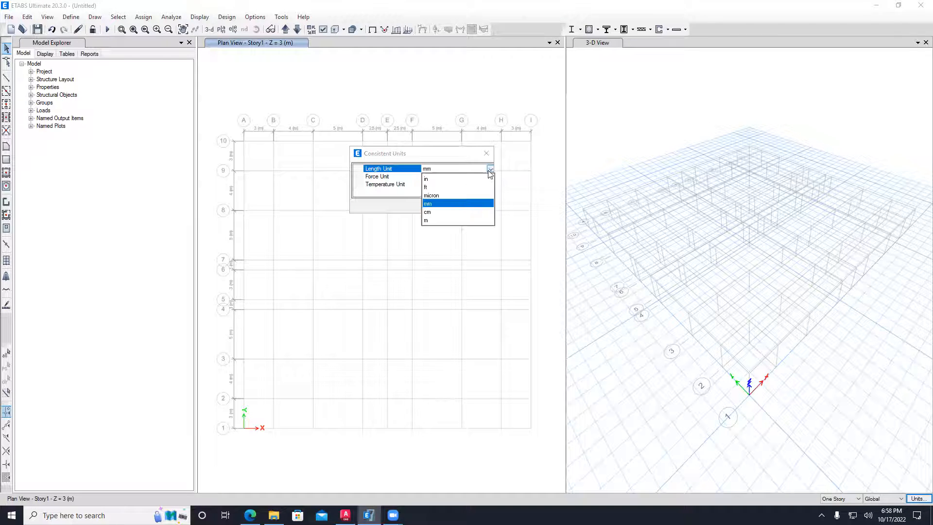
left_click(434, 220)
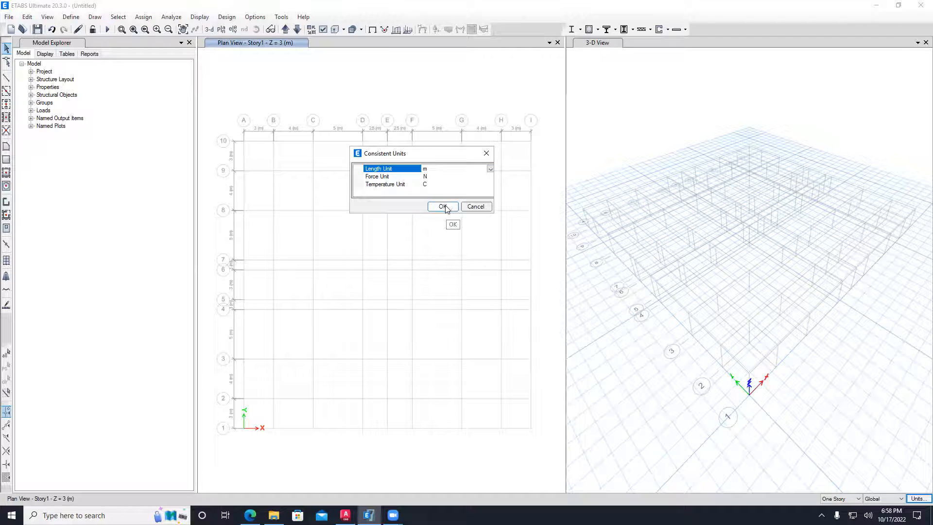
left_click(442, 207)
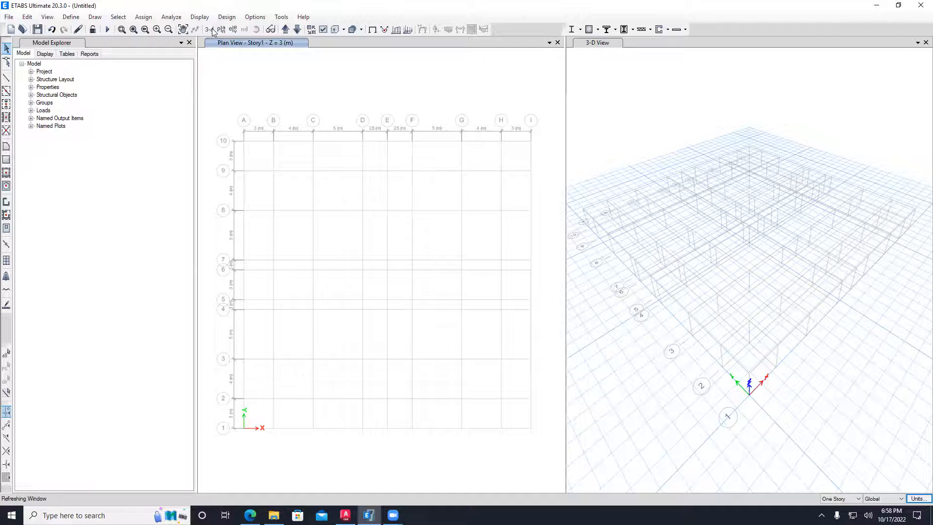
- Reopen the frame section definitions and check the Beam 25x70 cm dimensions in metres without changing them
left_click(70, 17)
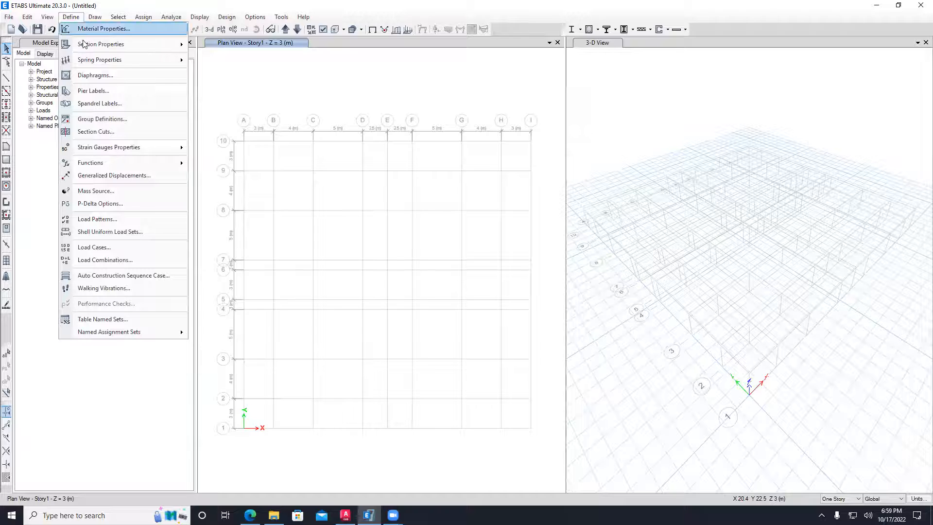
mouse_move(84, 44)
left_click(255, 51)
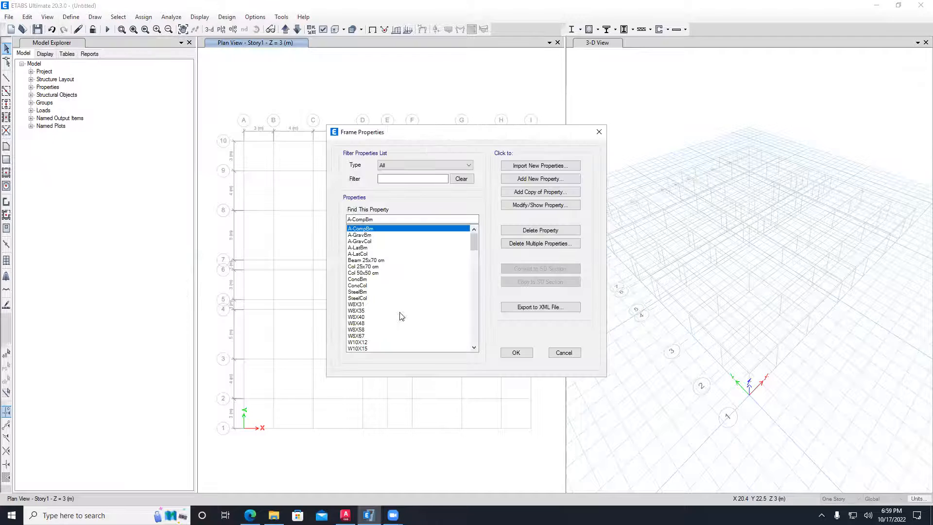
left_click(366, 260)
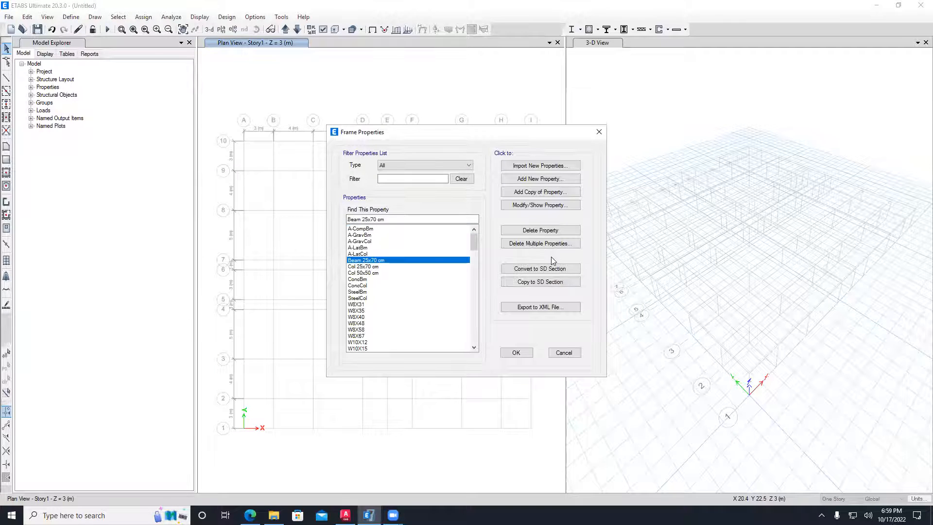
left_click(527, 205)
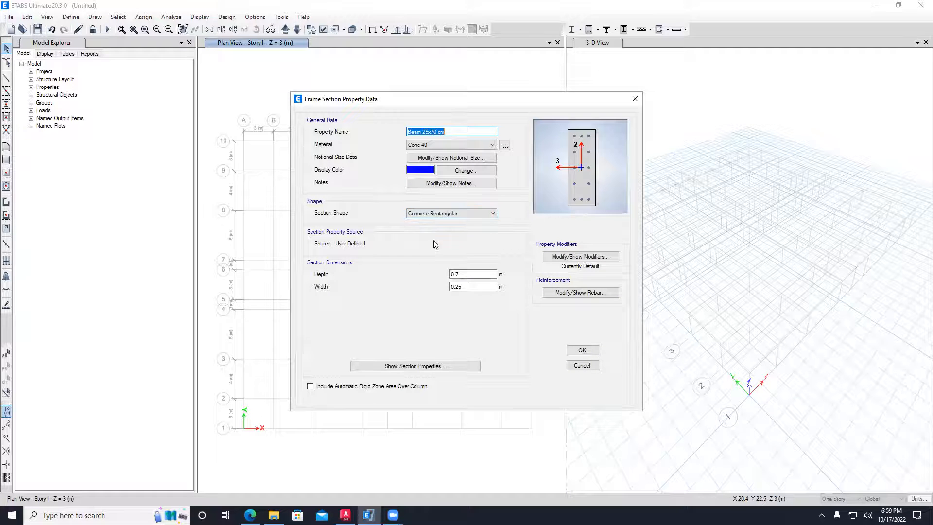
double_click(451, 274)
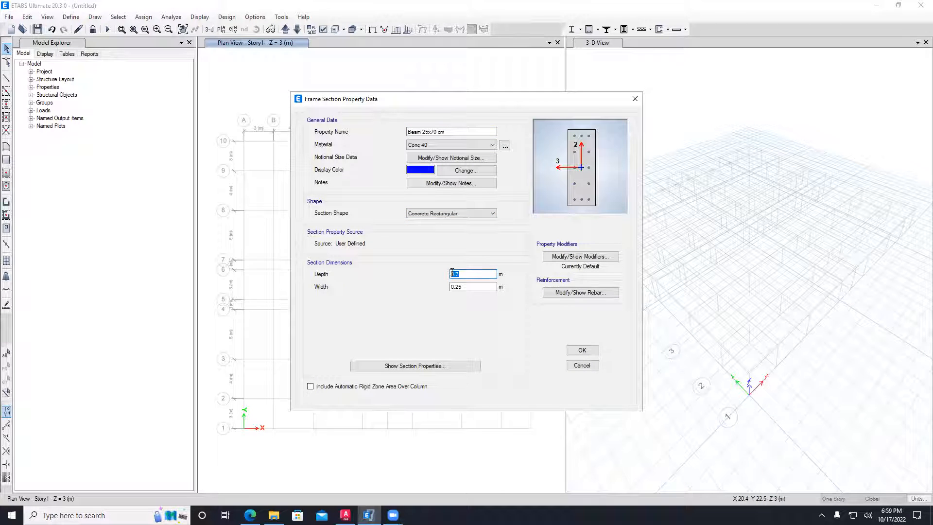
left_click(635, 99)
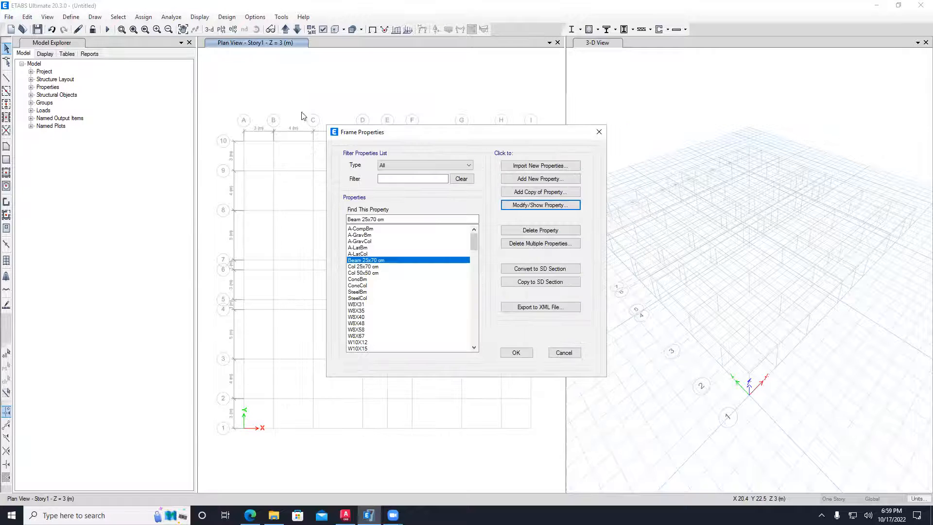
left_click(598, 132)
- Open the slab section definitions and start a copy of the Slab1 property
left_click(76, 19)
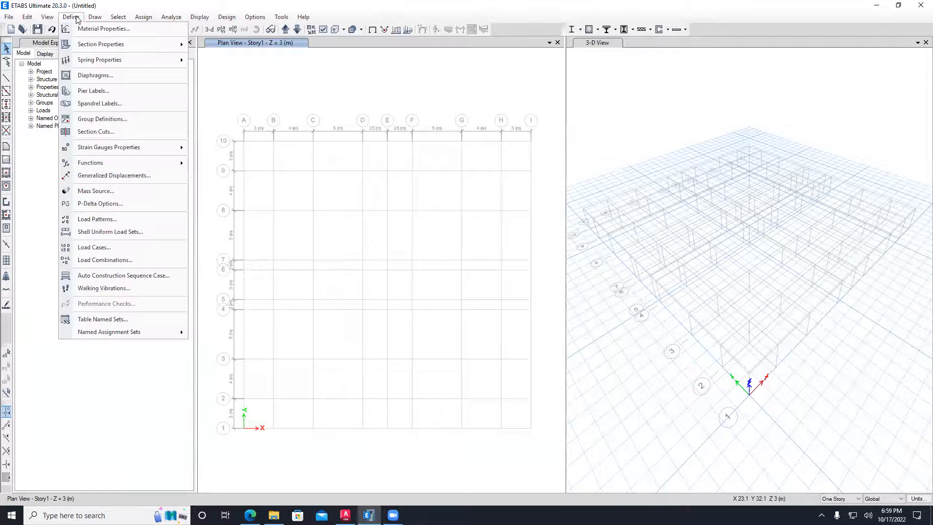
mouse_move(99, 44)
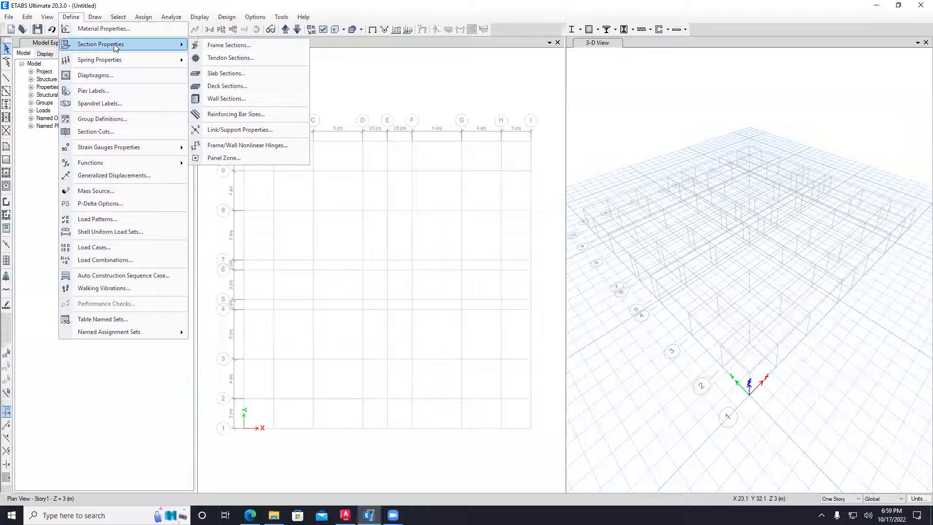
left_click(229, 74)
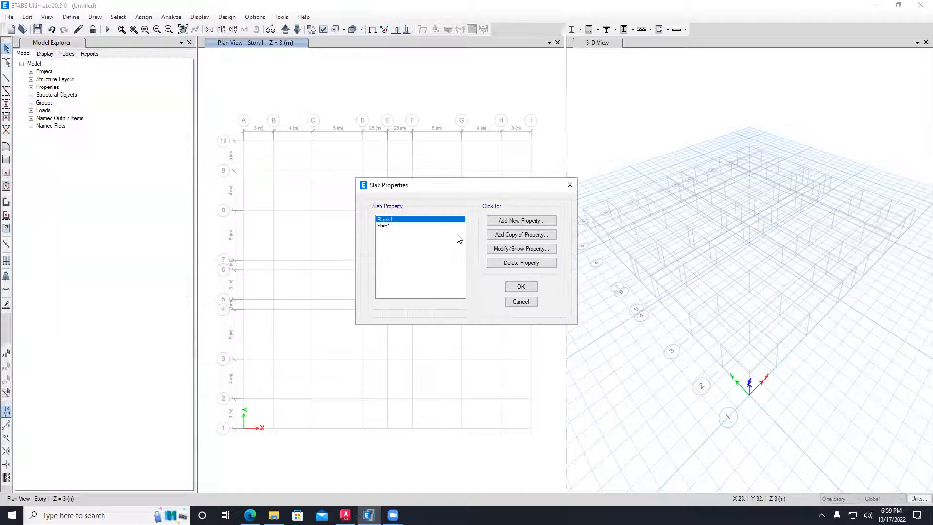
left_click(395, 228)
left_click(527, 249)
key("Escape")
left_click(515, 235)
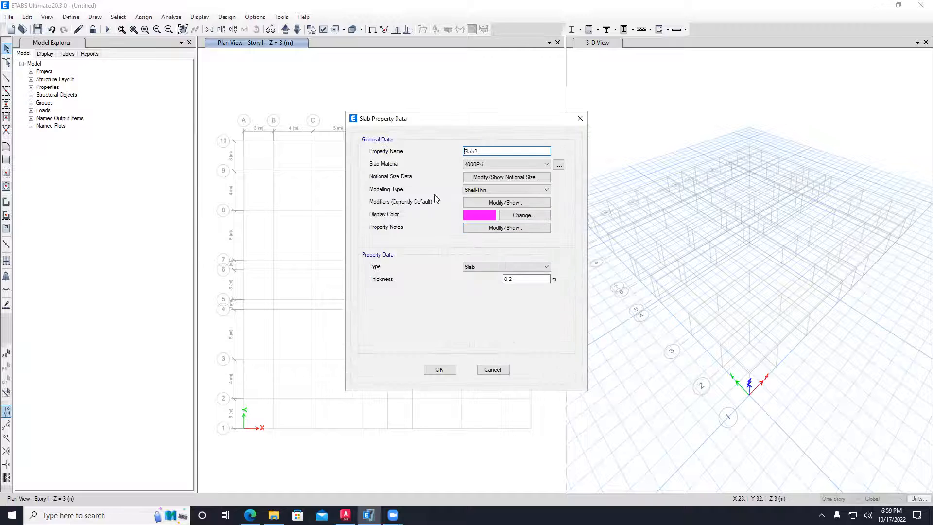
- Name the copied slab property Slab 25 cm and set its thickness to 0.25 m
left_click(487, 150)
key("BackSpace")
type("25 cm")
left_click(524, 279)
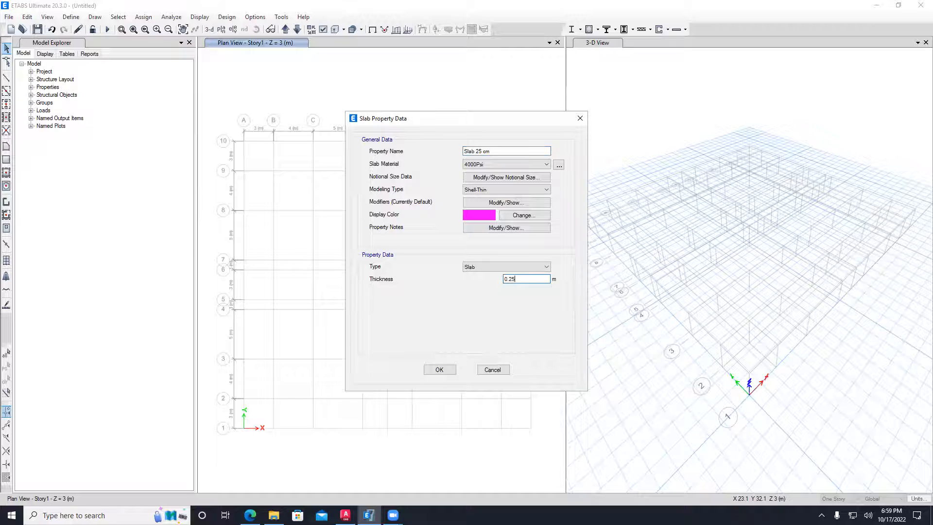
- Examine the dimension parameters of the Waffle slab type and return the property type to Slab with 0.25 m thickness
left_click(475, 267)
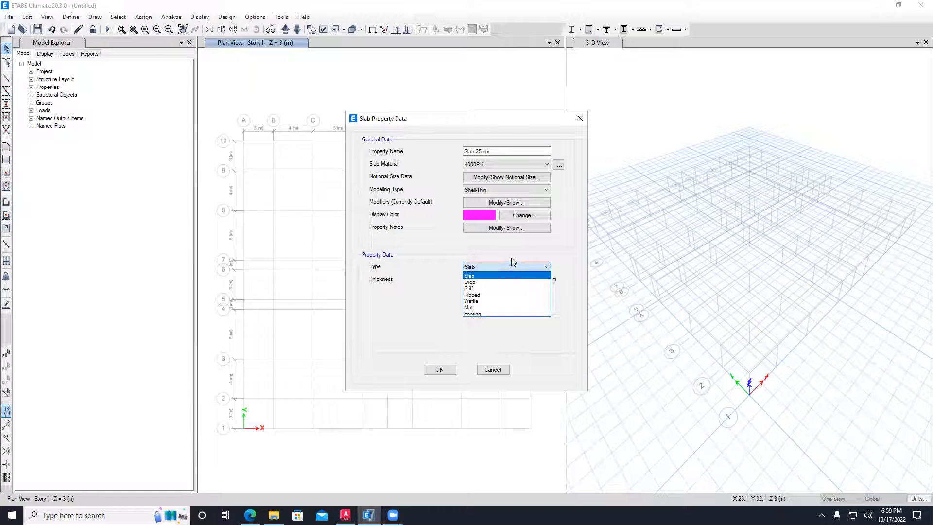
left_click(482, 302)
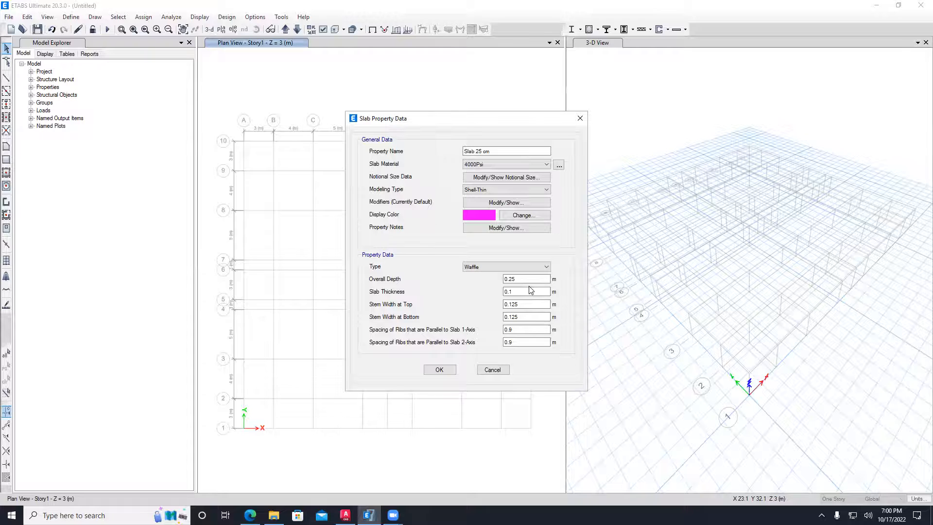
left_click(473, 267)
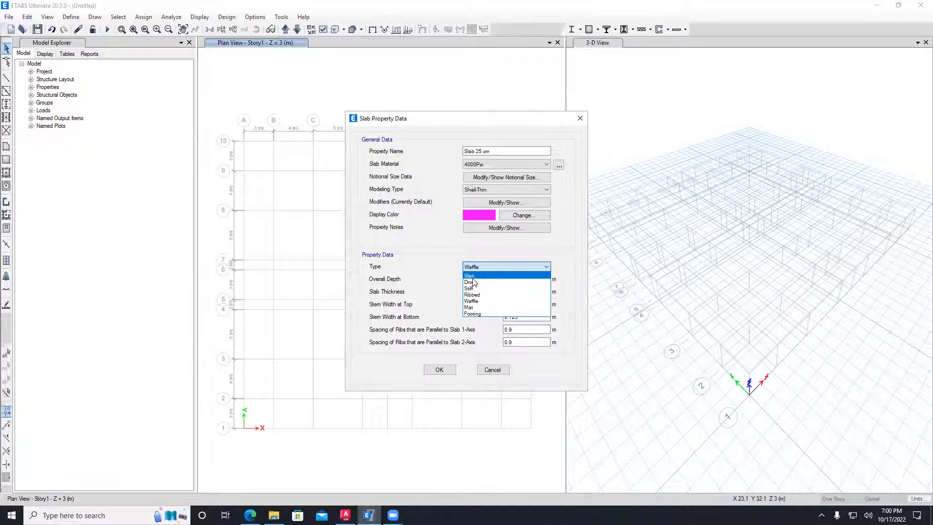
left_click(473, 276)
left_click(519, 279)
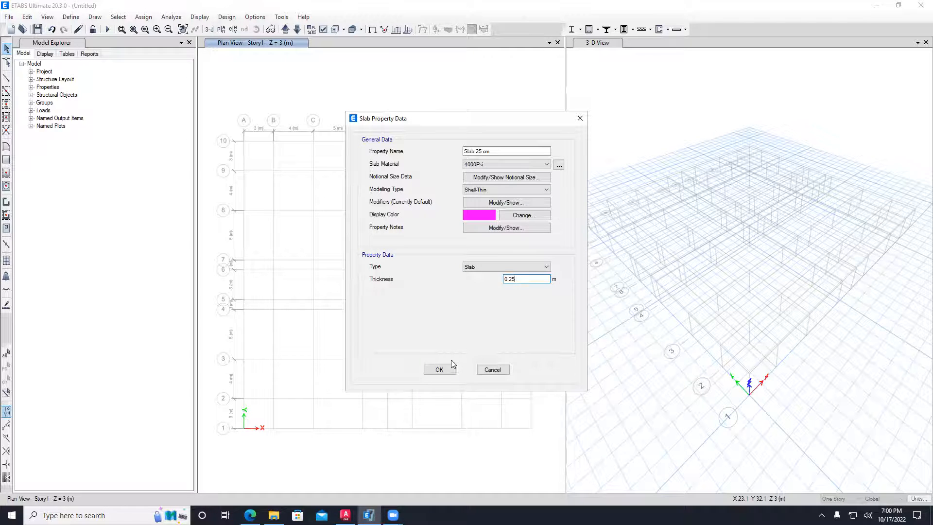
- Save the Slab 25 cm property and close the slab section definitions
left_click(439, 369)
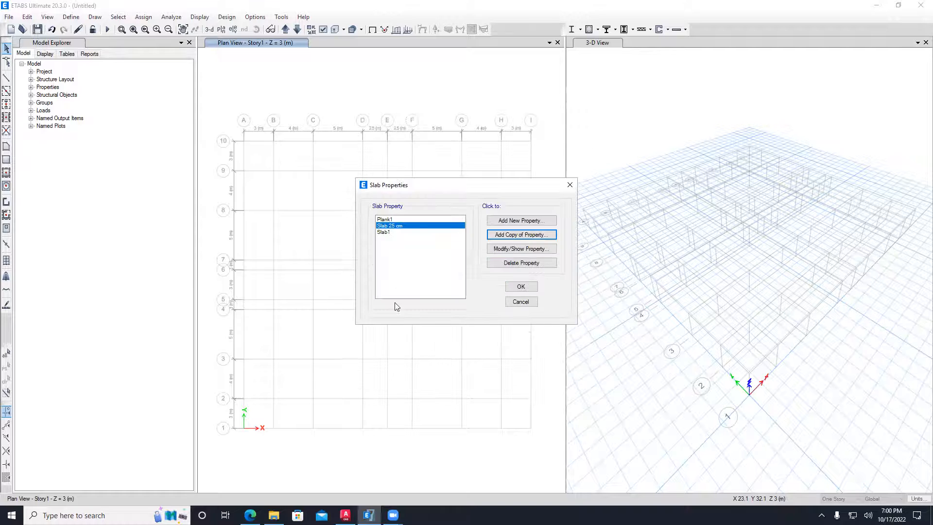
left_click(520, 287)
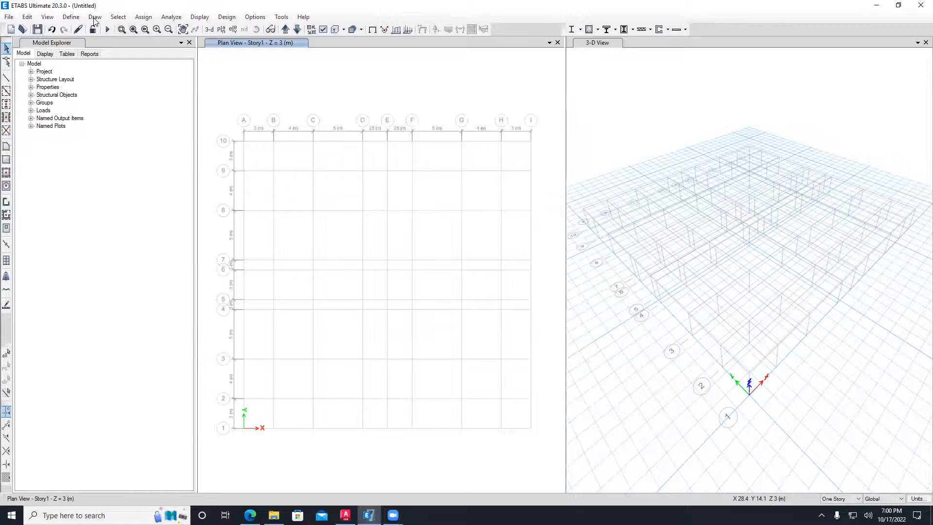
- Define a wall section named Wall 30 cm as a copy of Wall1, with Conc 40 material and 0.3 m thickness
left_click(71, 16)
mouse_move(105, 49)
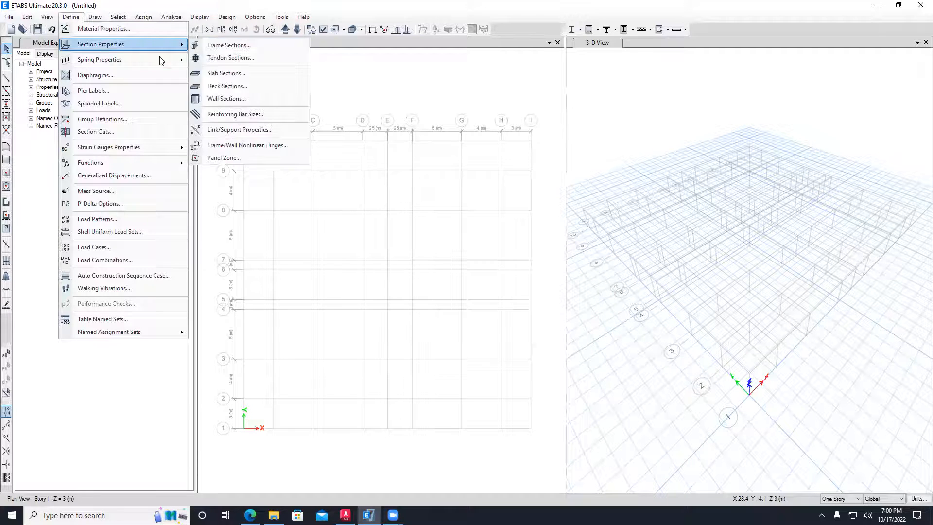
left_click(243, 100)
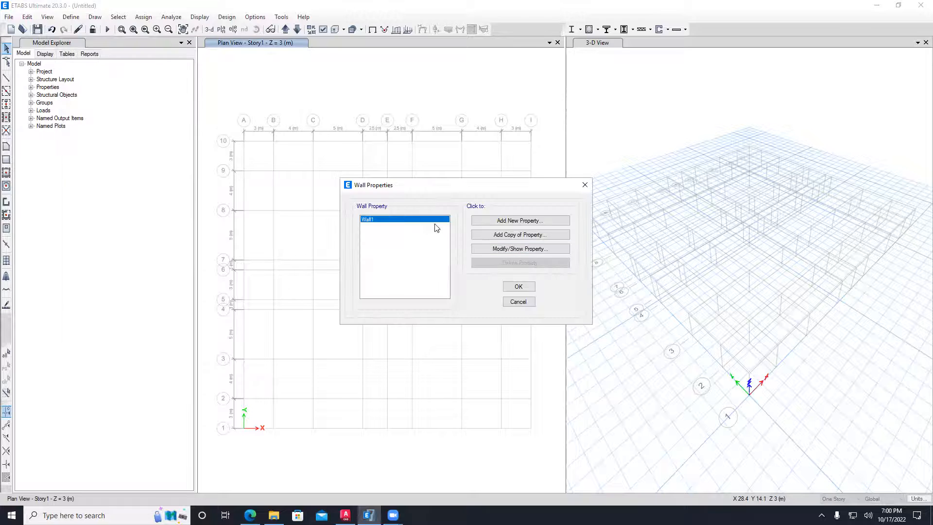
left_click(495, 234)
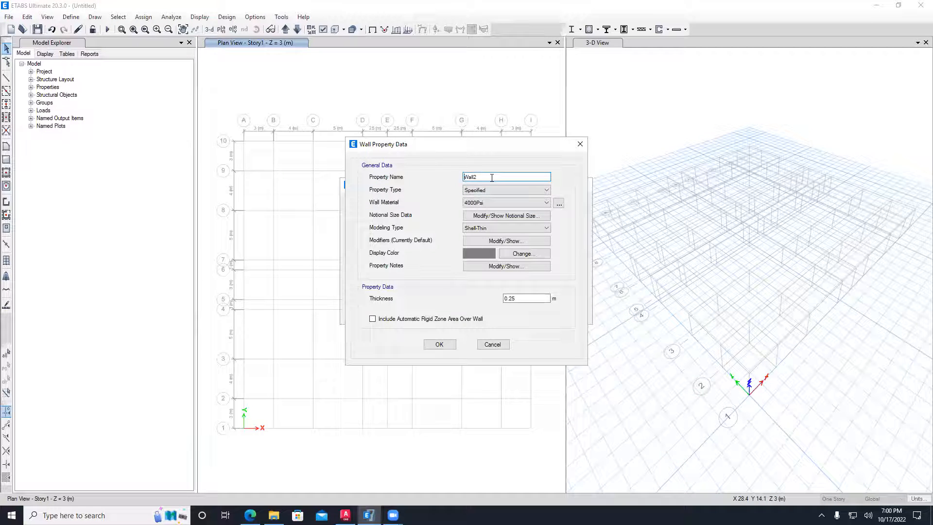
type("30")
left_click(481, 203)
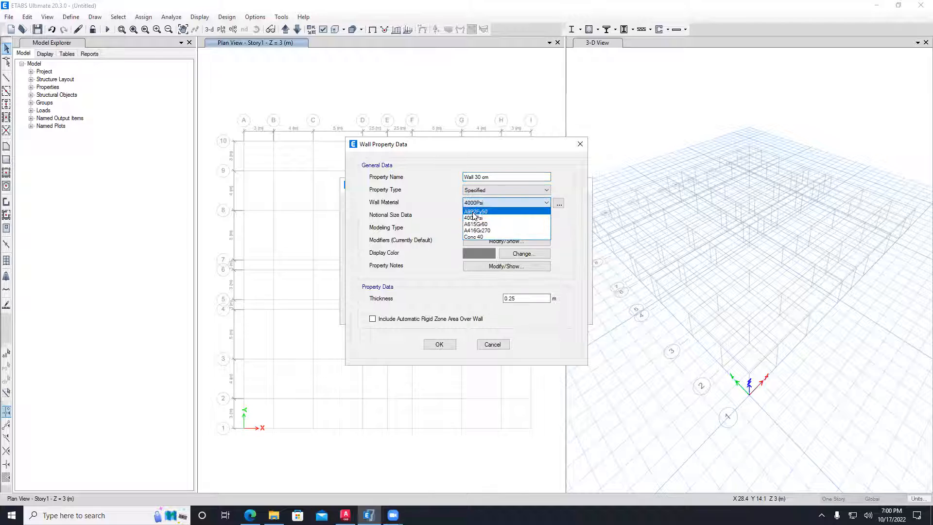
left_click(481, 238)
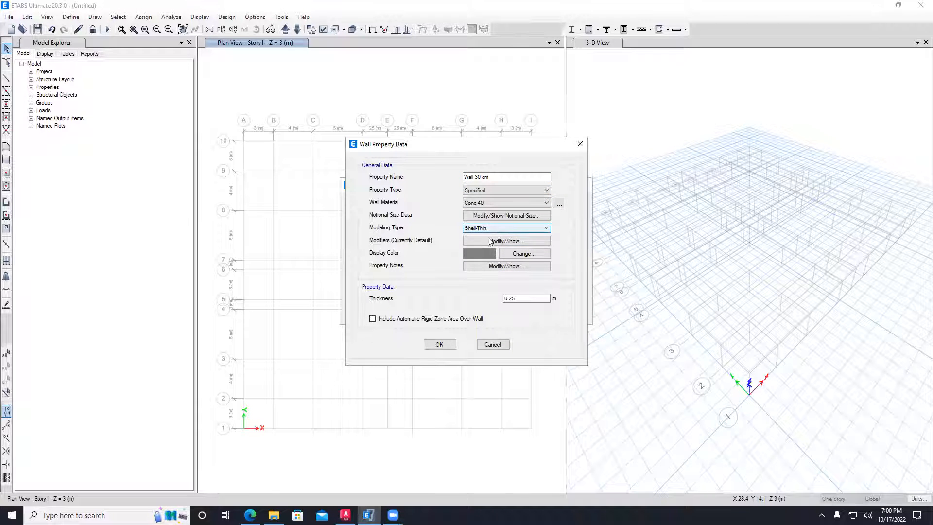
left_click_drag(523, 299, 508, 298)
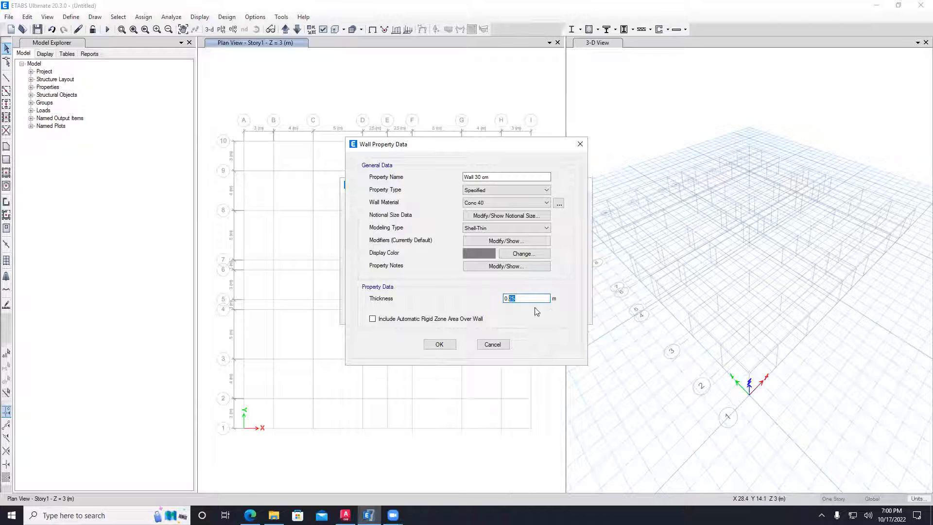
type("3")
left_click(443, 345)
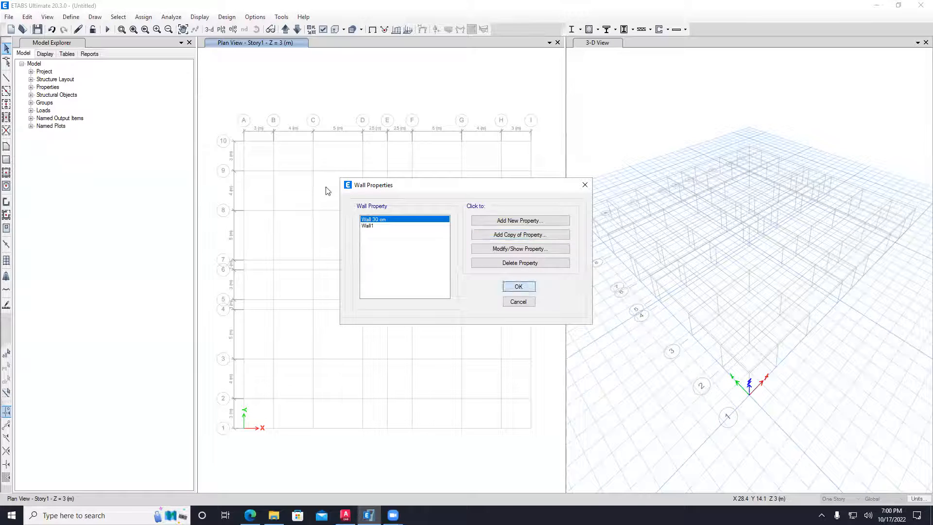
left_click(514, 287)
- Reopen the Slab 25 cm property and set its slab material to Conc 40
left_click(71, 20)
mouse_move(101, 47)
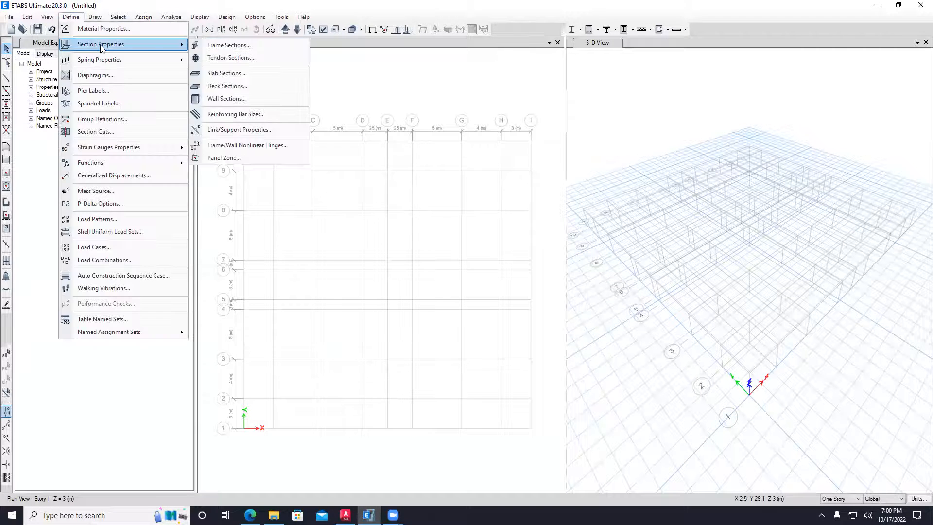
left_click(224, 74)
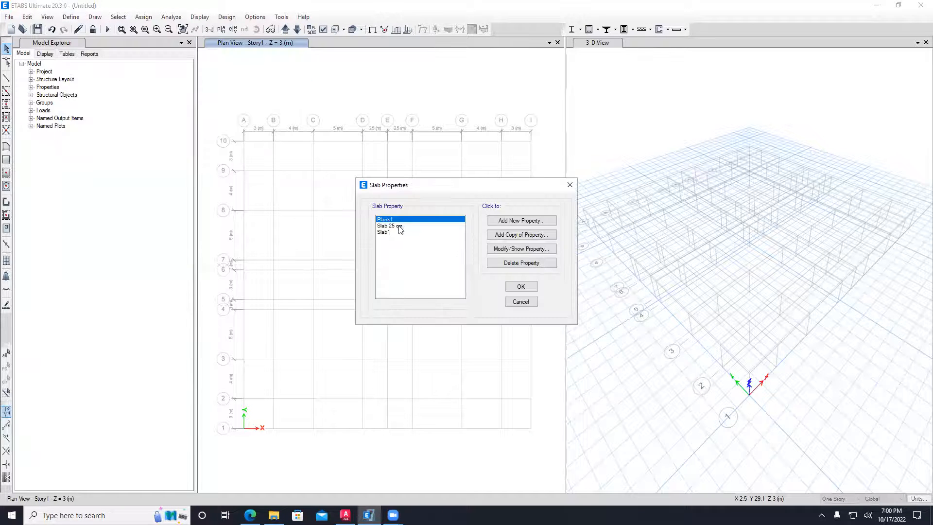
left_click(389, 226)
left_click(522, 248)
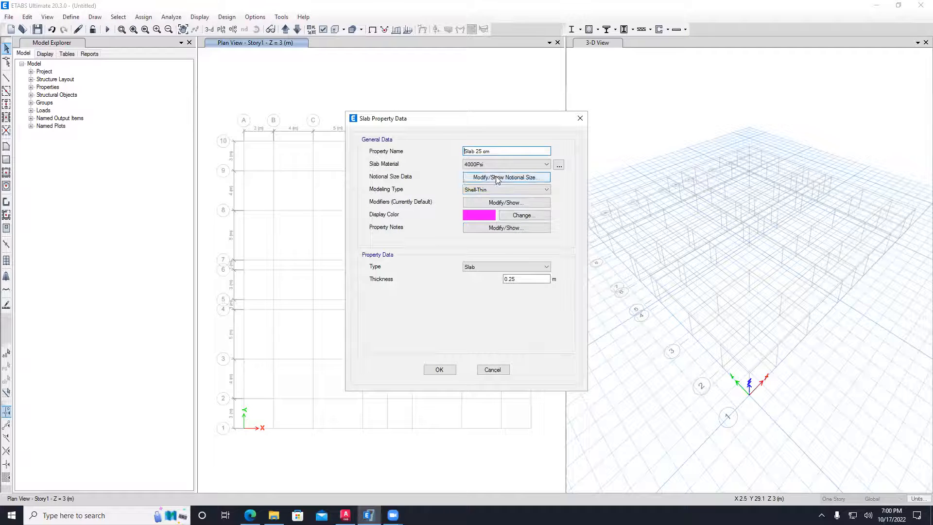
left_click(496, 164)
left_click(492, 196)
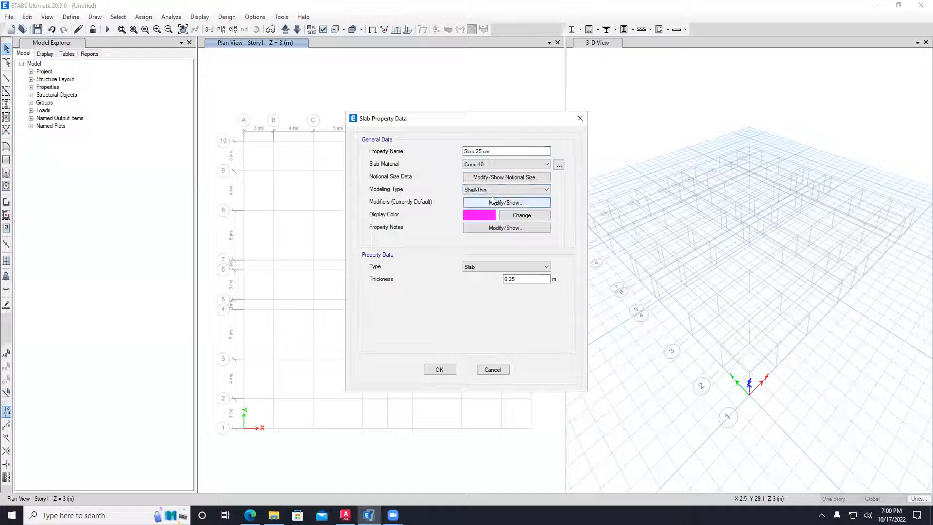
left_click(496, 164)
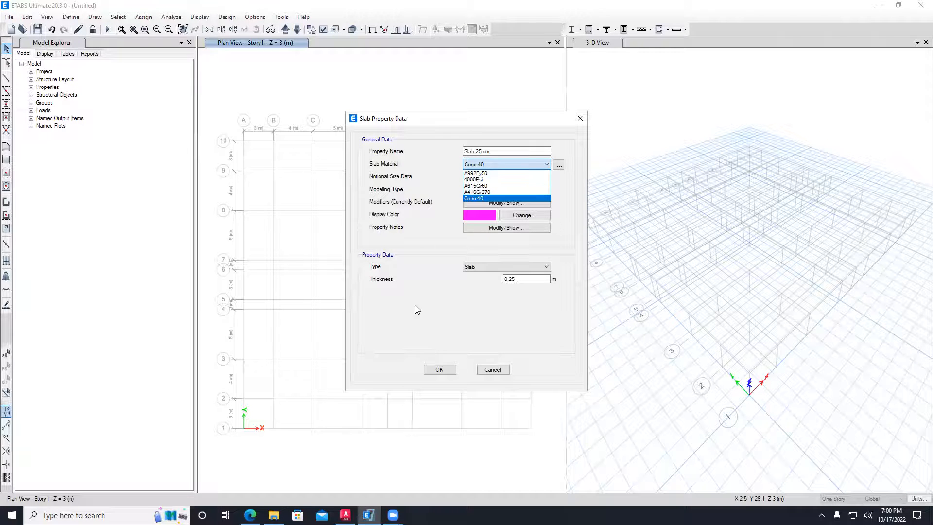
left_click(410, 292)
left_click(439, 370)
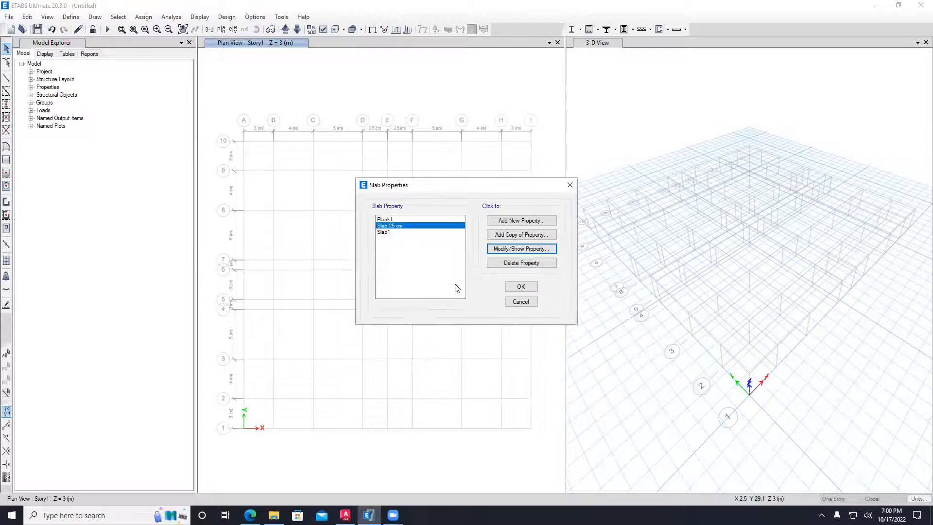
left_click(520, 287)
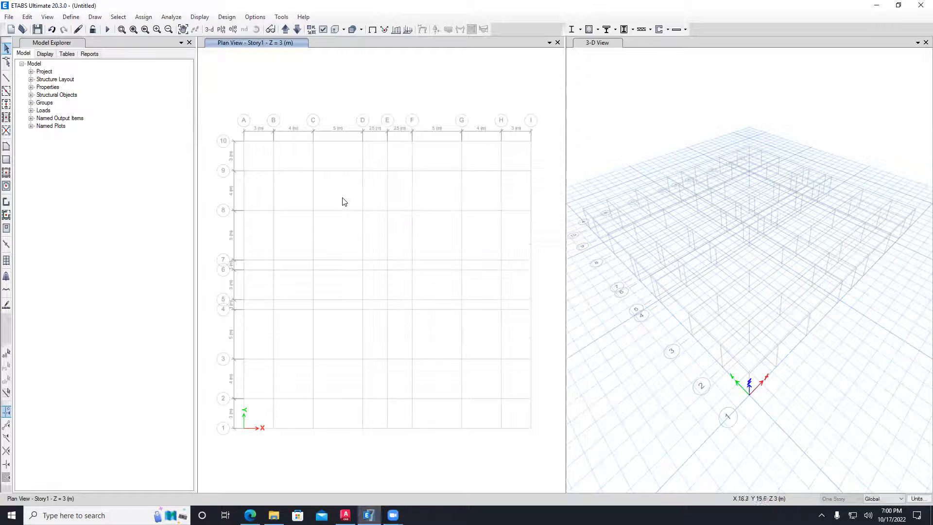
- Add a load pattern named Flooring with type Dead and a self weight multiplier of 0
left_click(66, 17)
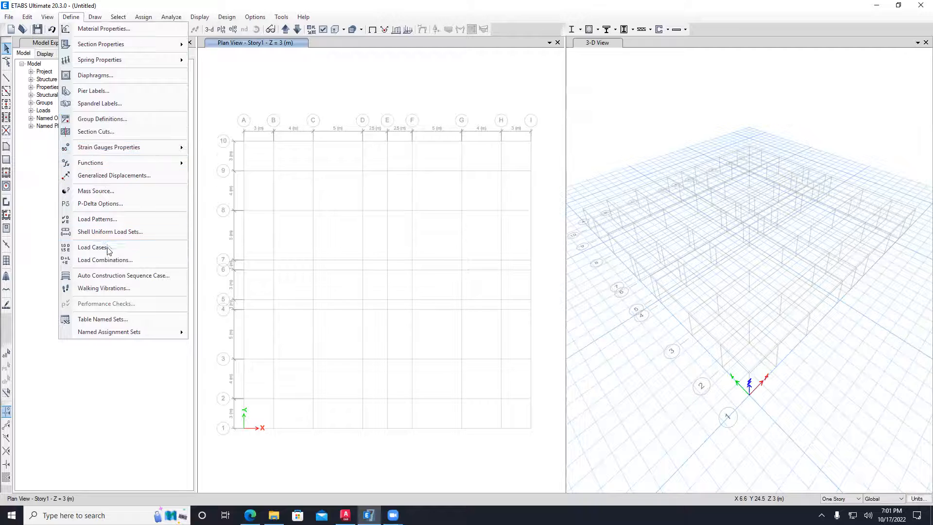
left_click(99, 221)
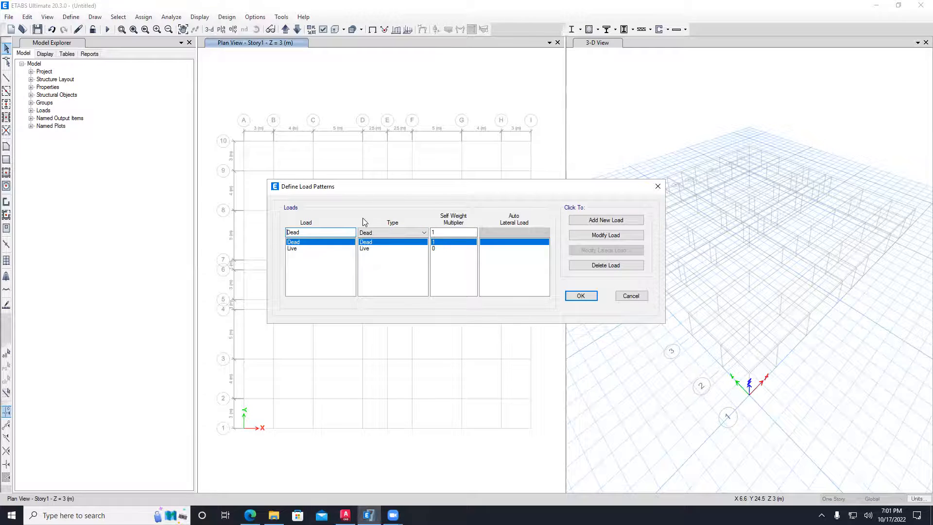
double_click(308, 230)
type("Flooring")
left_click(365, 233)
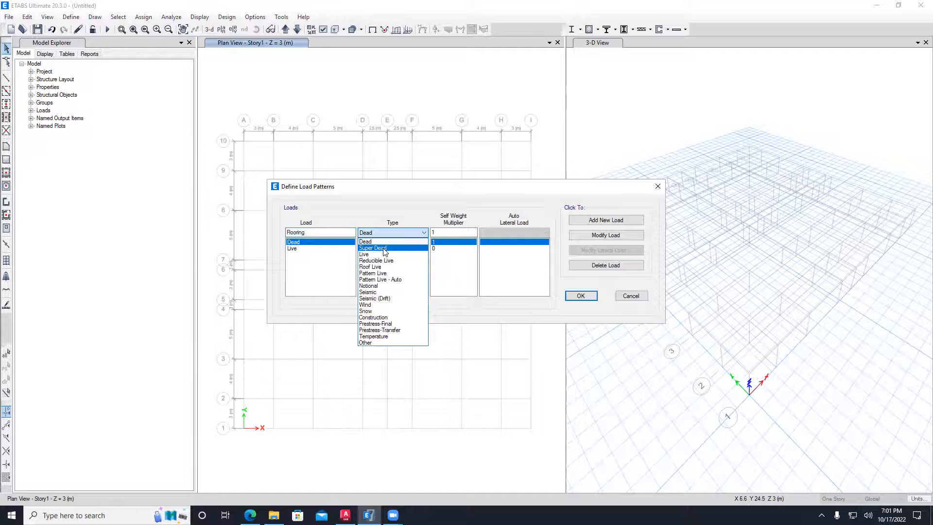
left_click(418, 241)
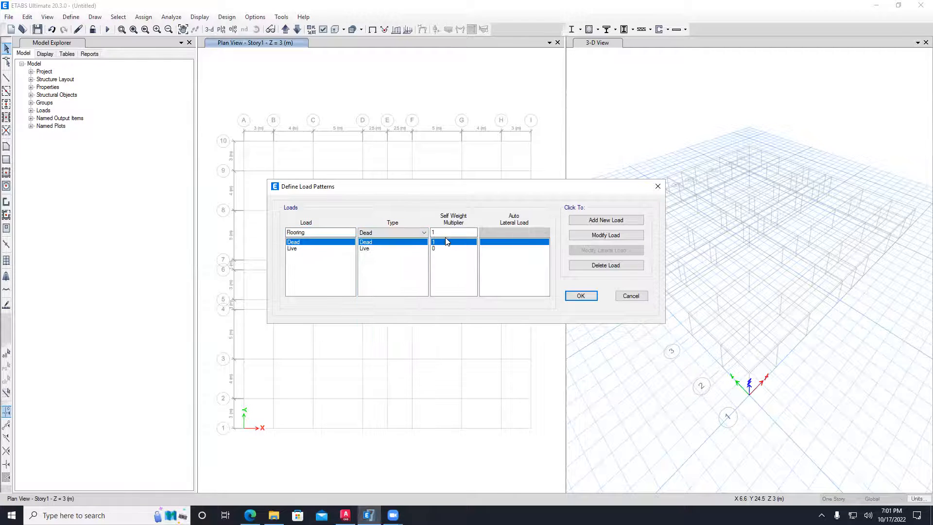
double_click(430, 231)
left_click(603, 221)
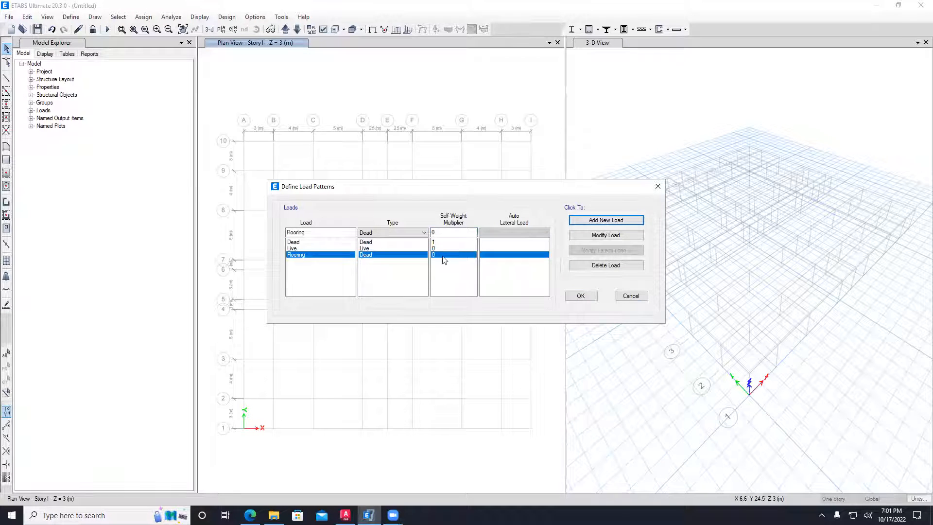
left_click(581, 296)
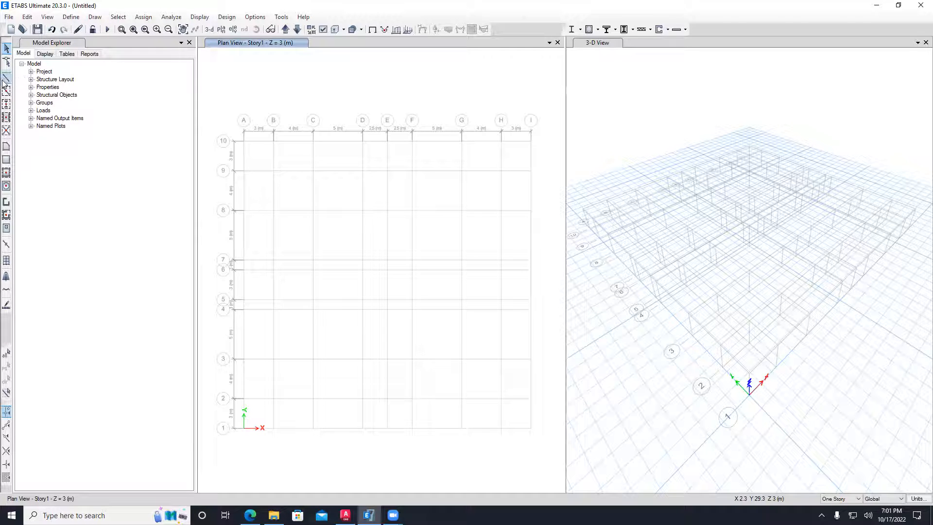
- Draw perimeter beams with the Beam 25x70 cm section in the Story1 plan, along grid lines 10, I, 1 and A
left_click(95, 17)
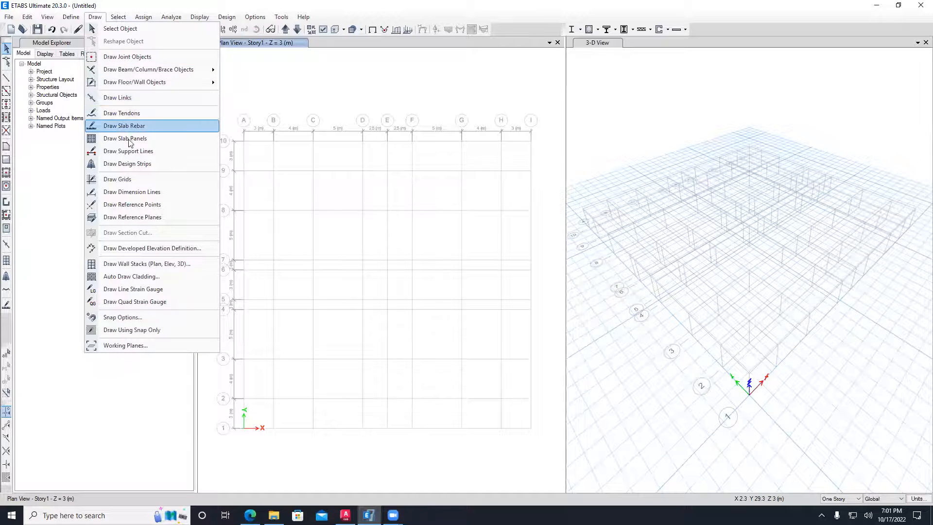
mouse_move(171, 72)
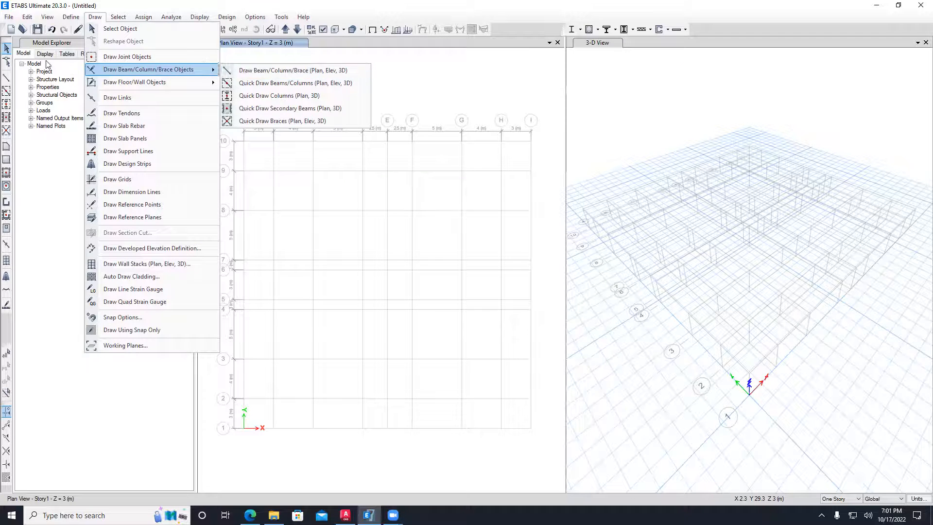
left_click(6, 79)
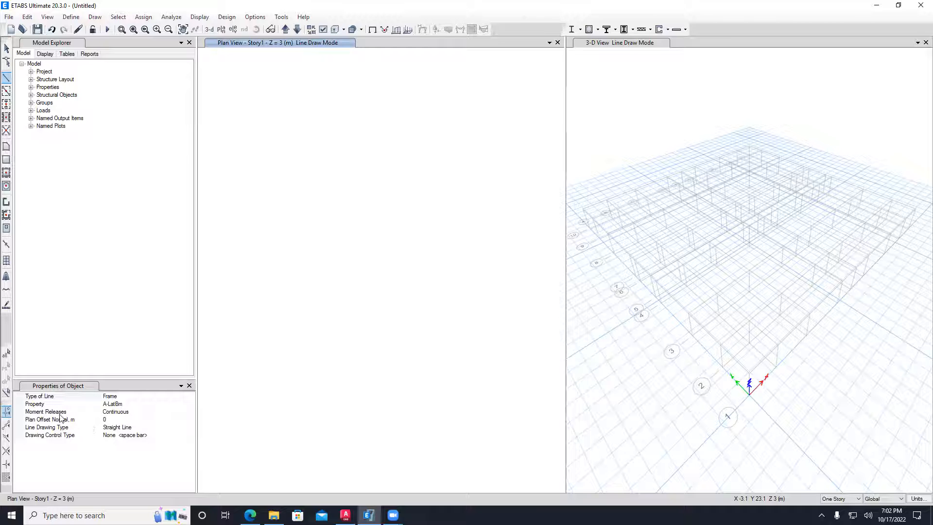
left_click(129, 404)
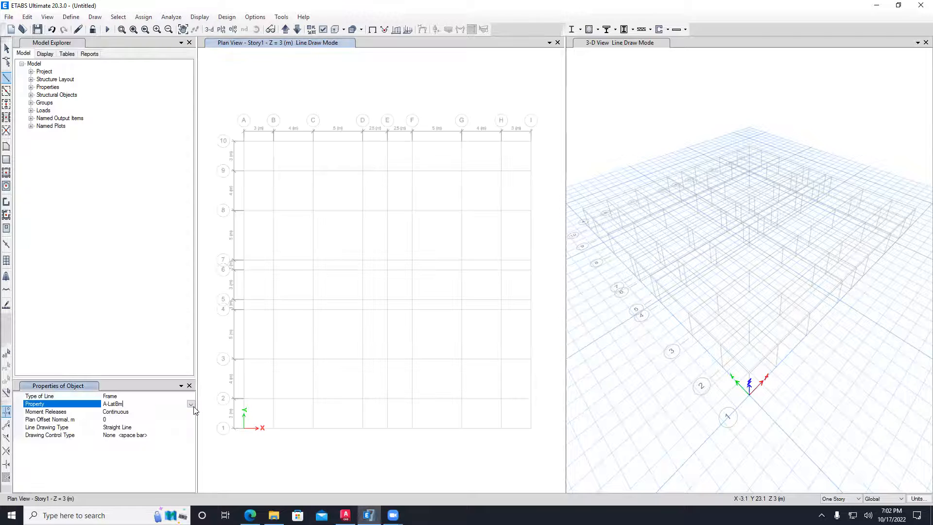
left_click(191, 404)
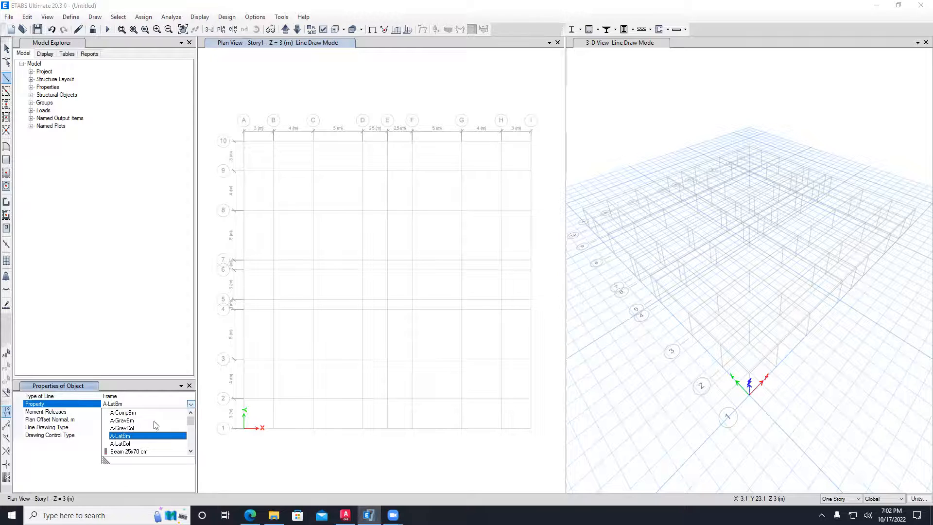
left_click(135, 452)
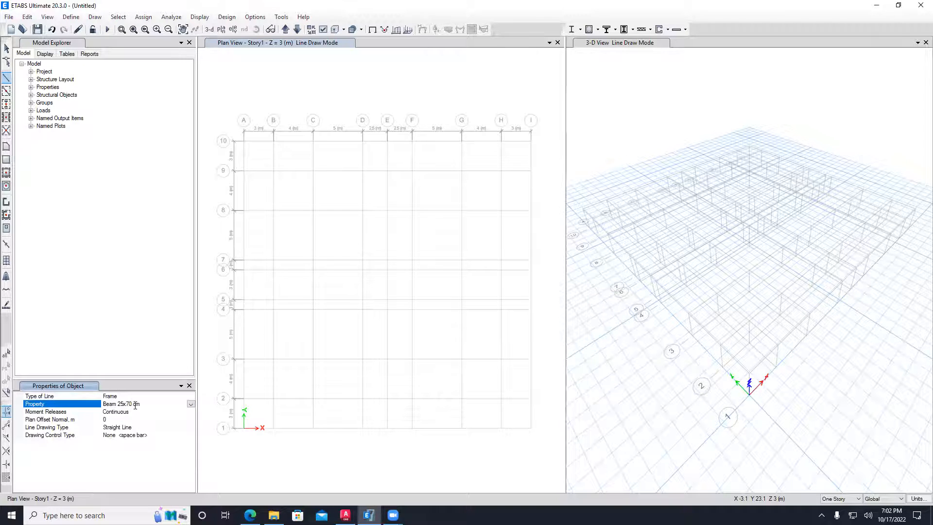
left_click(244, 145)
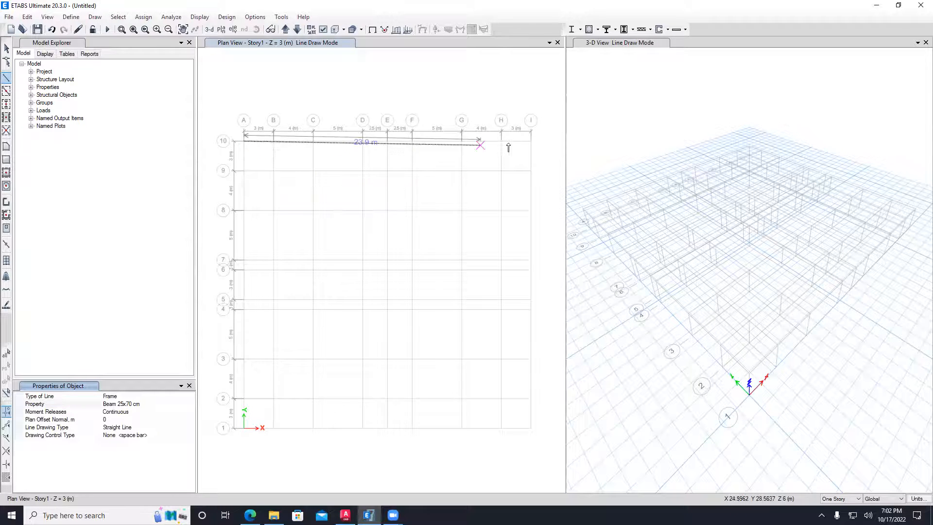
left_click(531, 141)
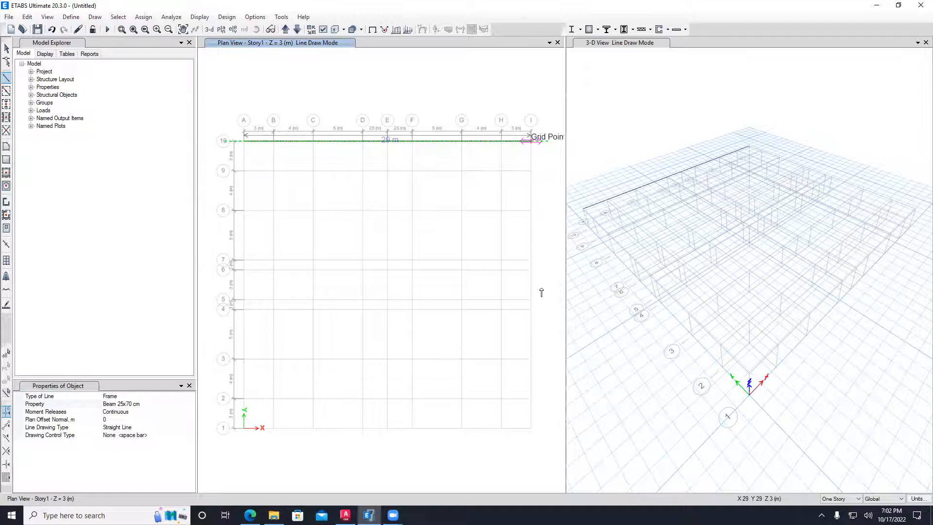
left_click(531, 428)
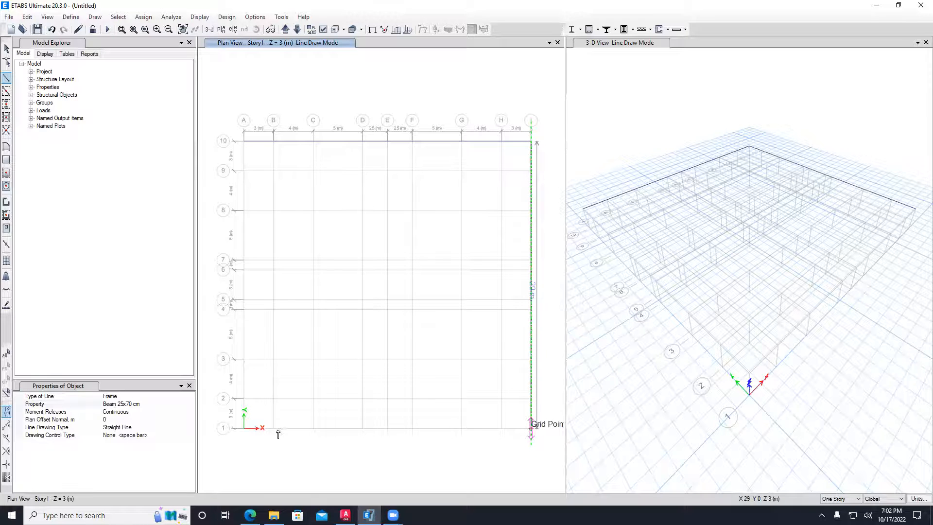
left_click(244, 428)
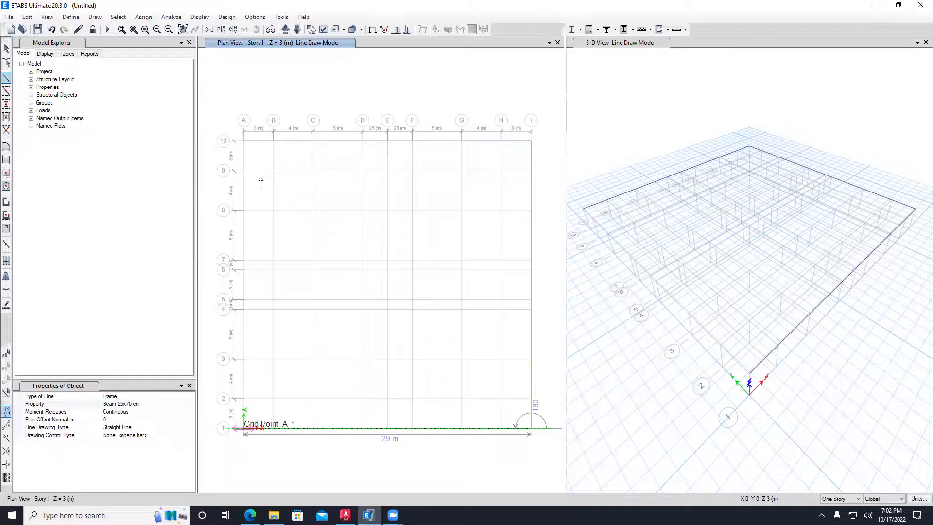
left_click(244, 141)
key("Escape")
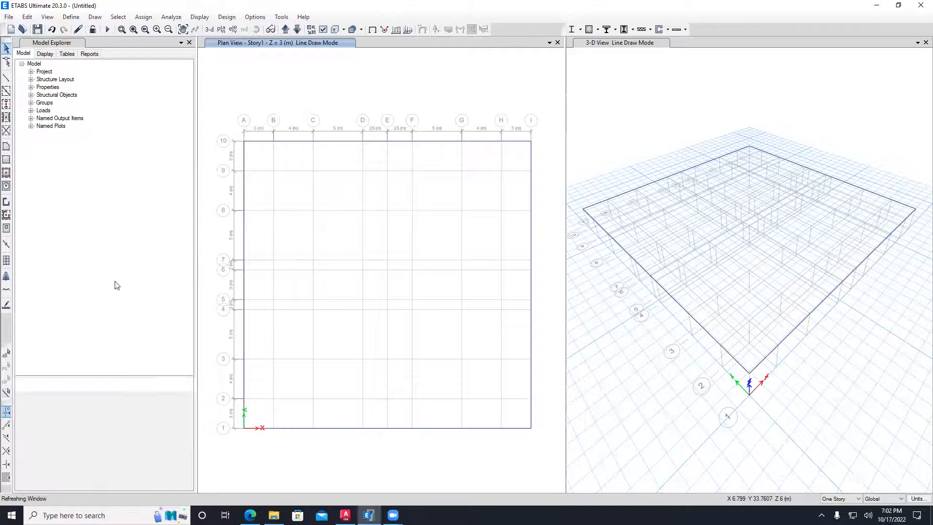
- Draw a beam along grid line 5 from grid line D to grid line F in the Story1 plan
left_click(7, 79)
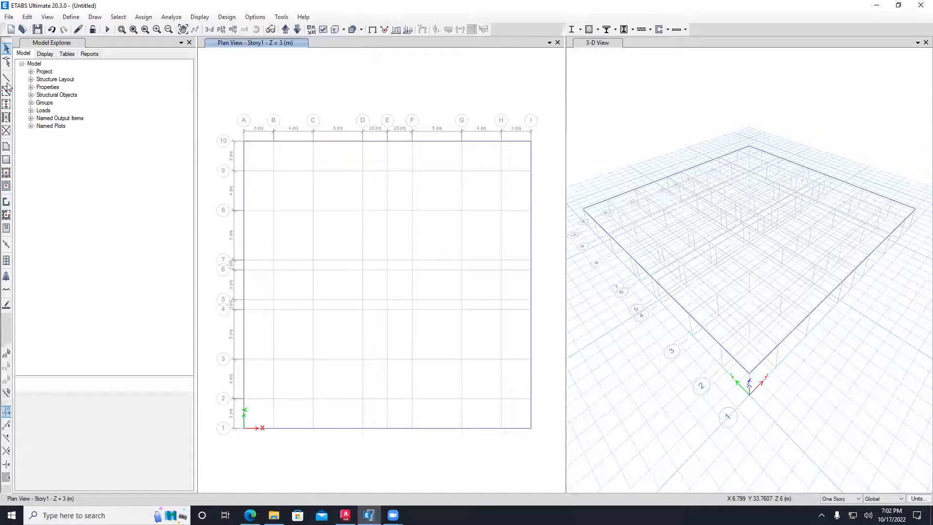
left_click(363, 299)
left_click(412, 299)
key("Escape")
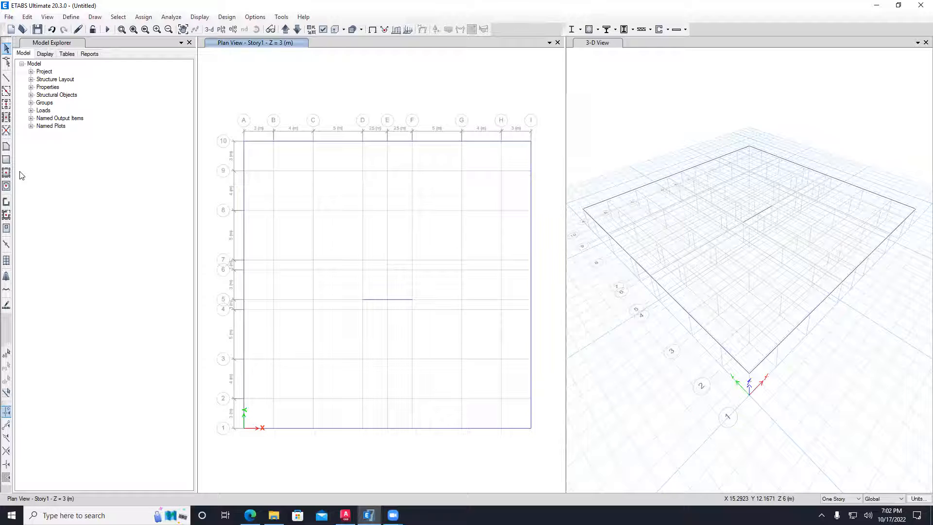
- Place a column with the Col 50x50 cm section at grid point C-8 in the Story1 plan
left_click(6, 105)
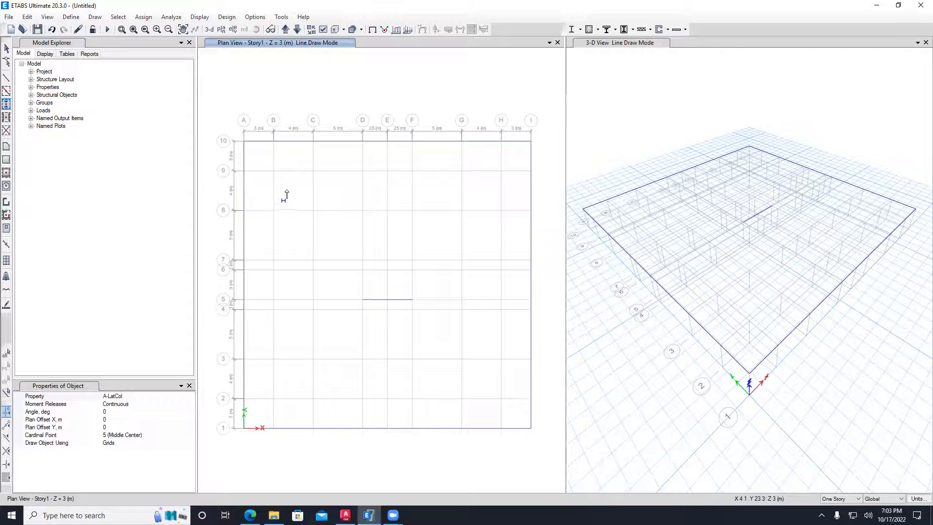
left_click(148, 396)
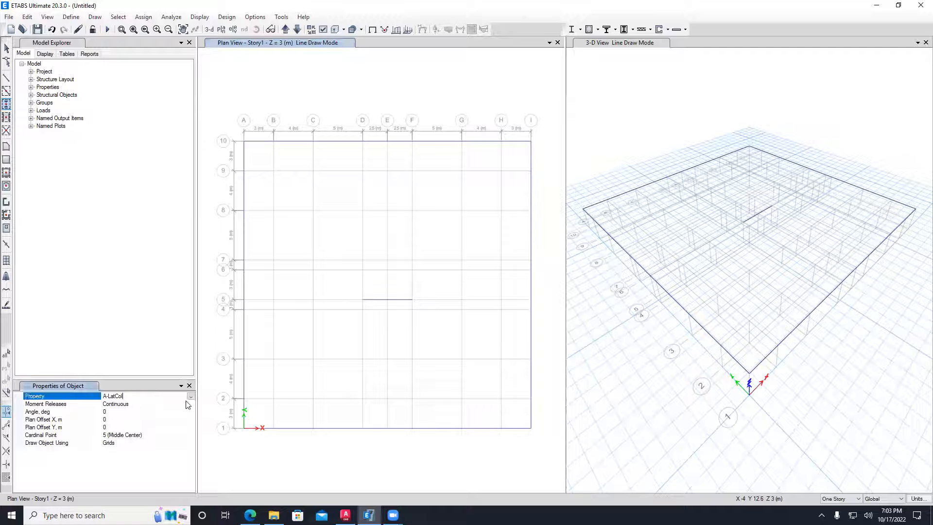
left_click(190, 397)
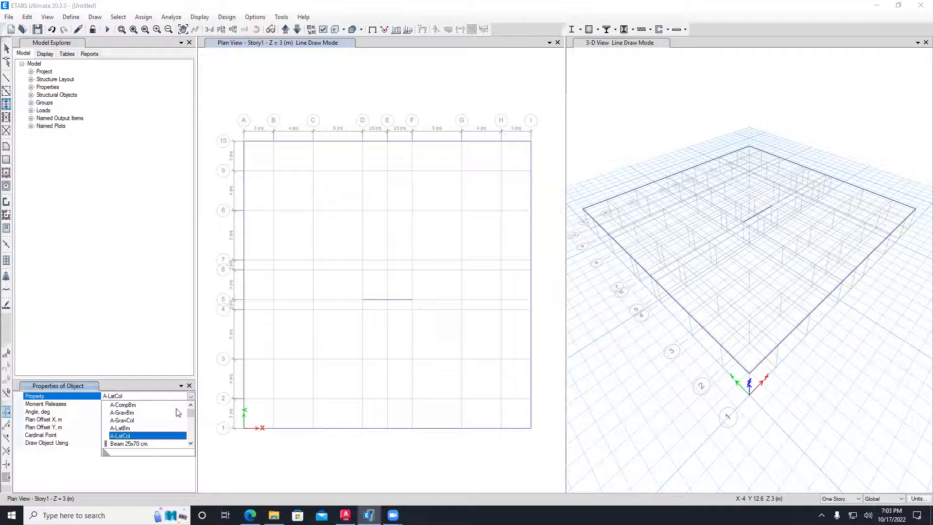
left_click(191, 443)
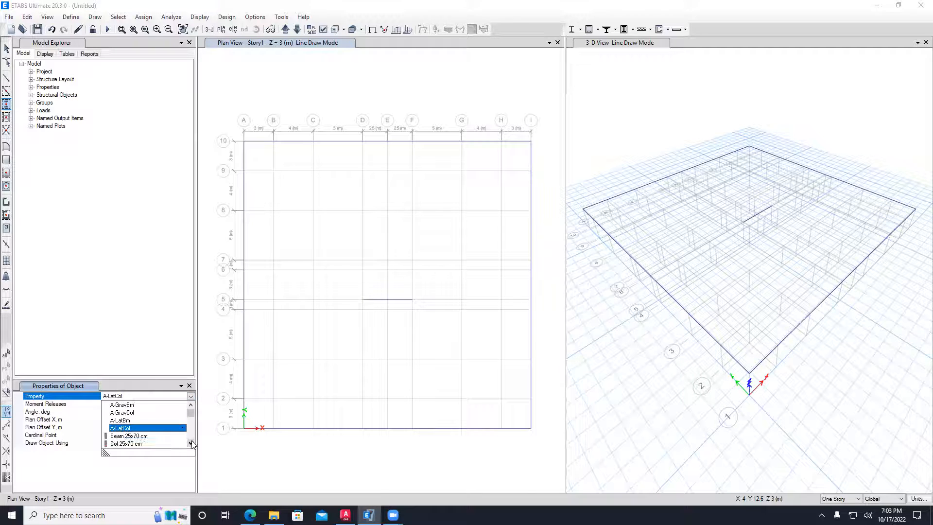
left_click(191, 443)
left_click(190, 442)
left_click(130, 435)
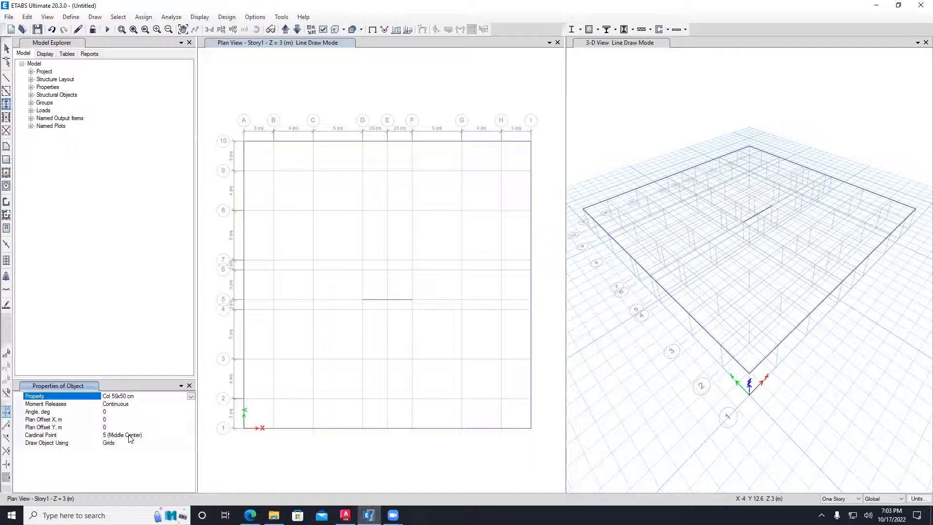
left_click(329, 226)
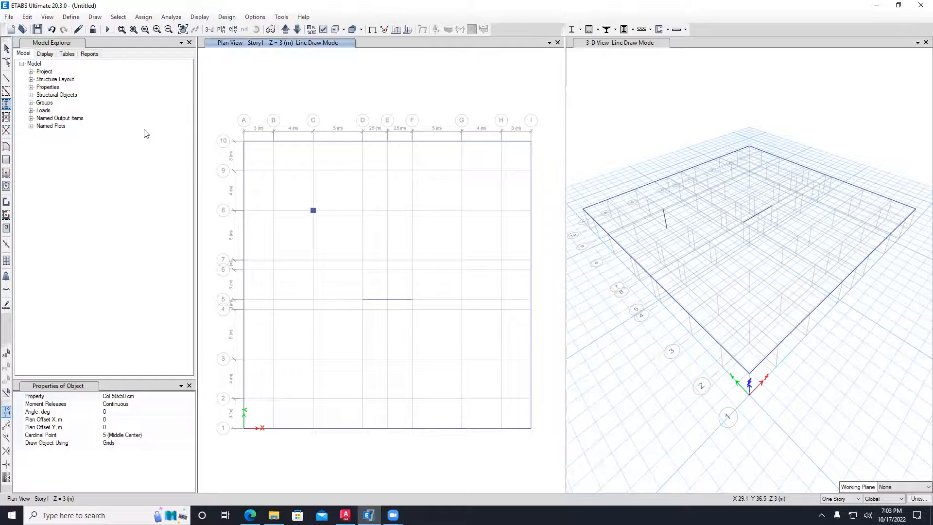
- Turn on the extruded display in the 3-D view and inspect the column at grid point C-8
left_click(6, 48)
left_click(625, 93)
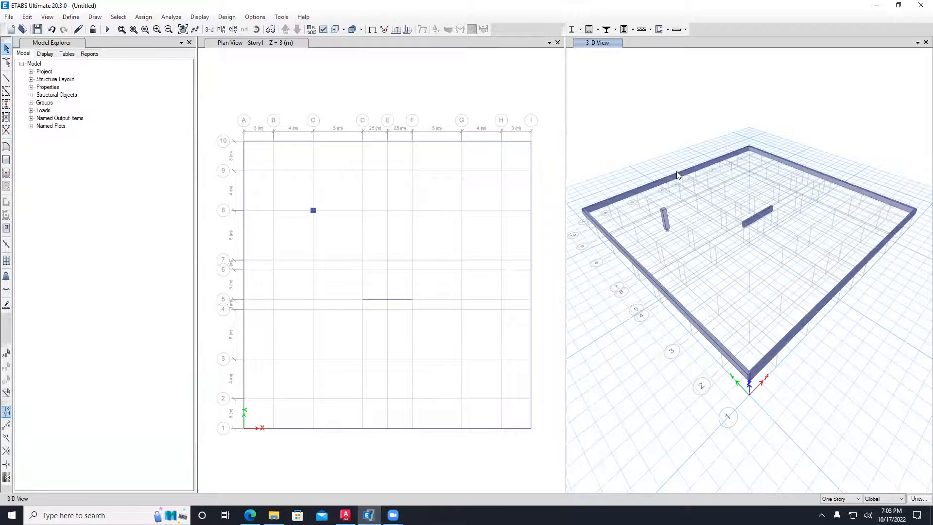
scroll(649, 204, "up", 5)
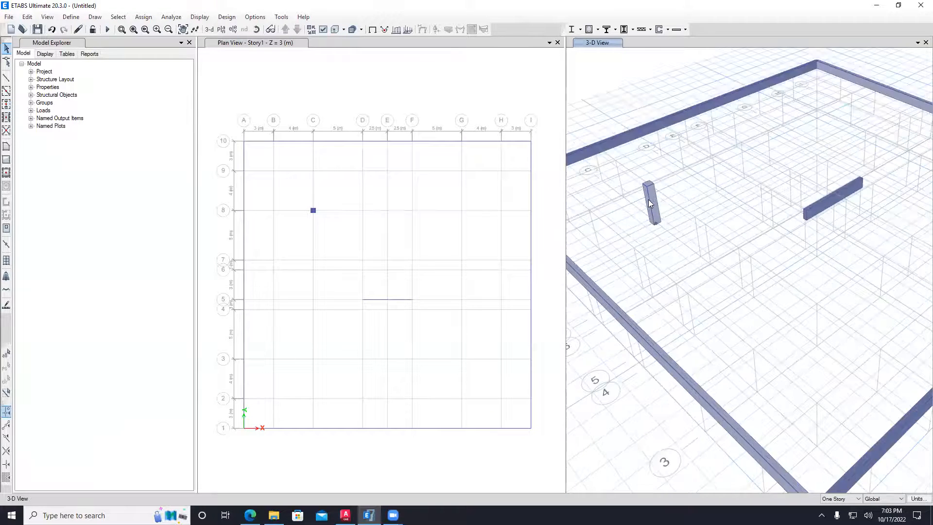
middle_click_drag(612, 197, 751, 252)
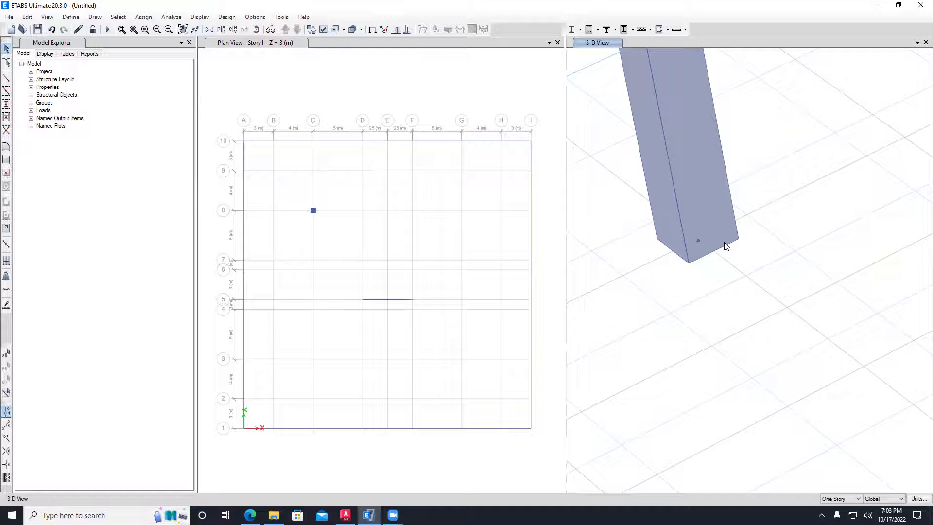
scroll(761, 153, "down", 5)
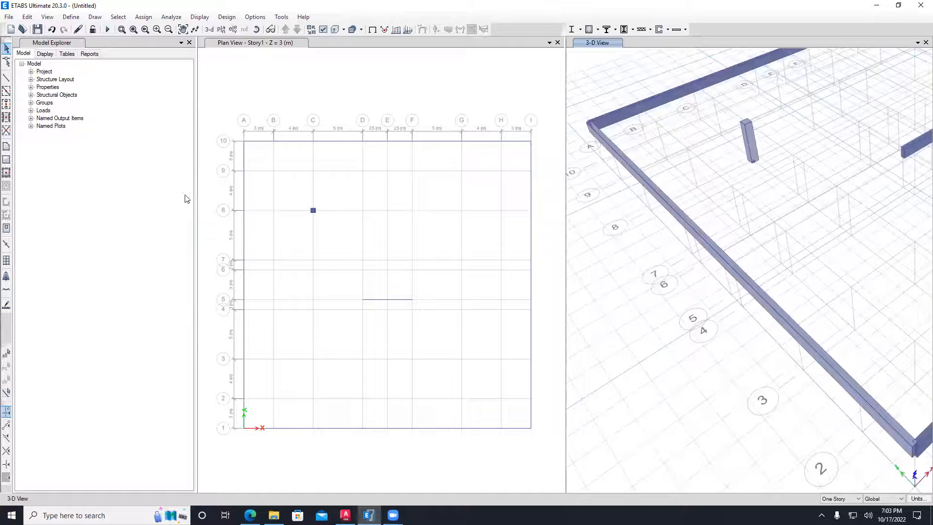
- Place Col 50x50 cm columns at grid points D-8, F-8, G-8, G-7, G-4, G-3, F-3 and D-3
left_click(6, 104)
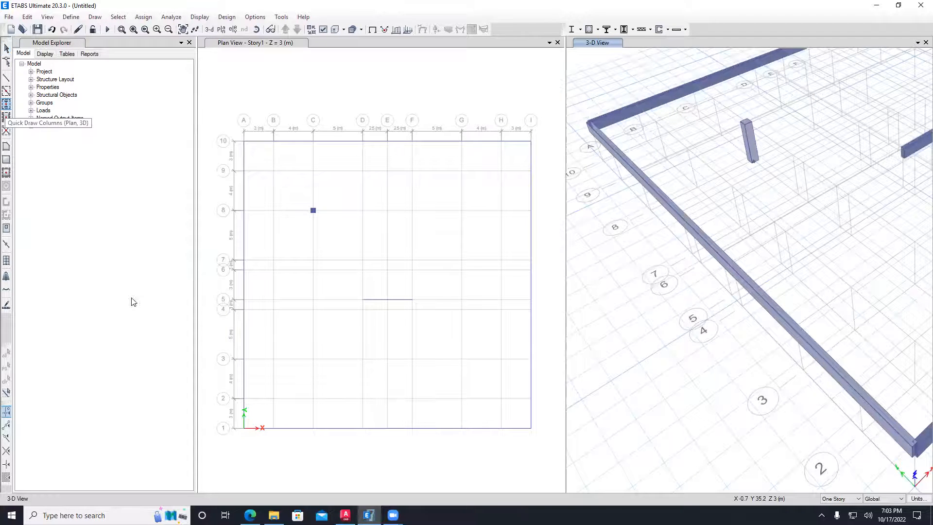
left_click(362, 210)
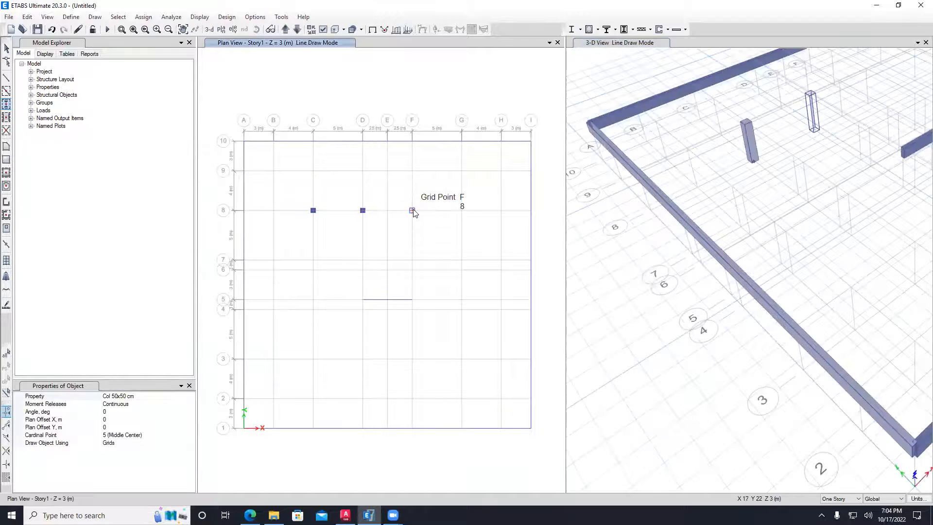
left_click(412, 211)
left_click(462, 210)
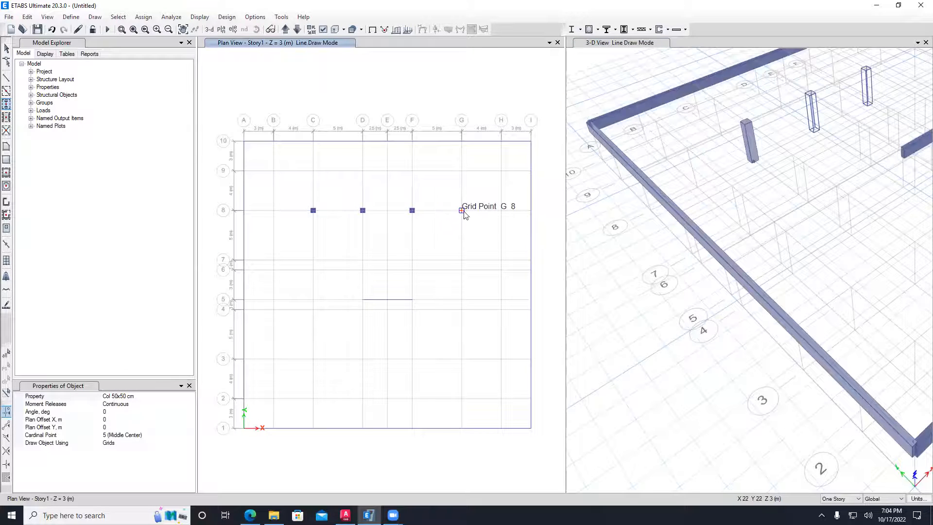
left_click(461, 260)
left_click(461, 309)
left_click(462, 359)
left_click(412, 358)
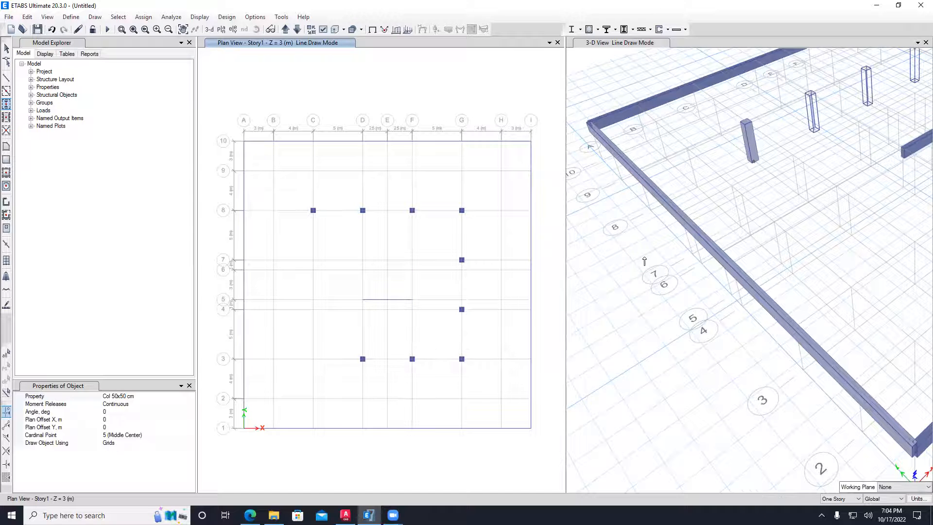
- Place Col 50x50 cm columns on grid line C at grid lines 3, 4 and 7
scroll(578, 309, "down", 6)
scroll(578, 309, "up", 2)
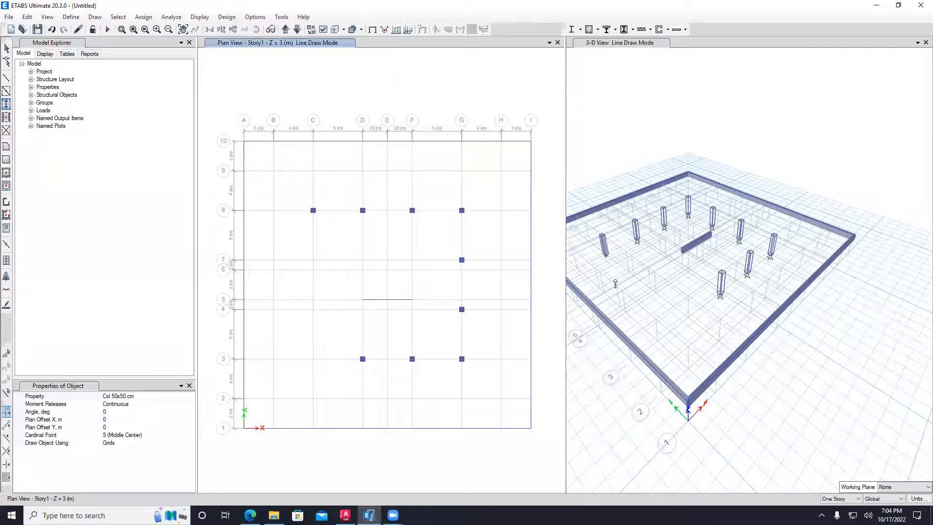
left_click(687, 285)
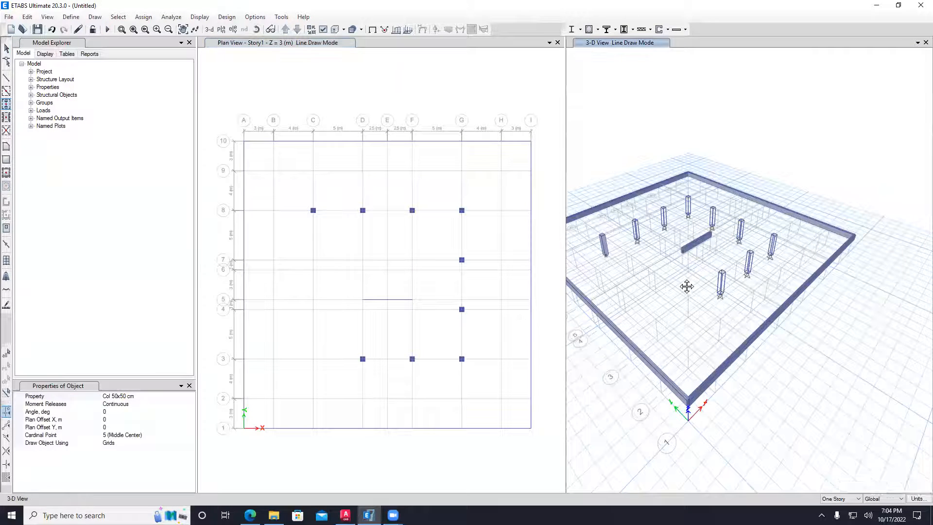
left_click(313, 359)
left_click(313, 309)
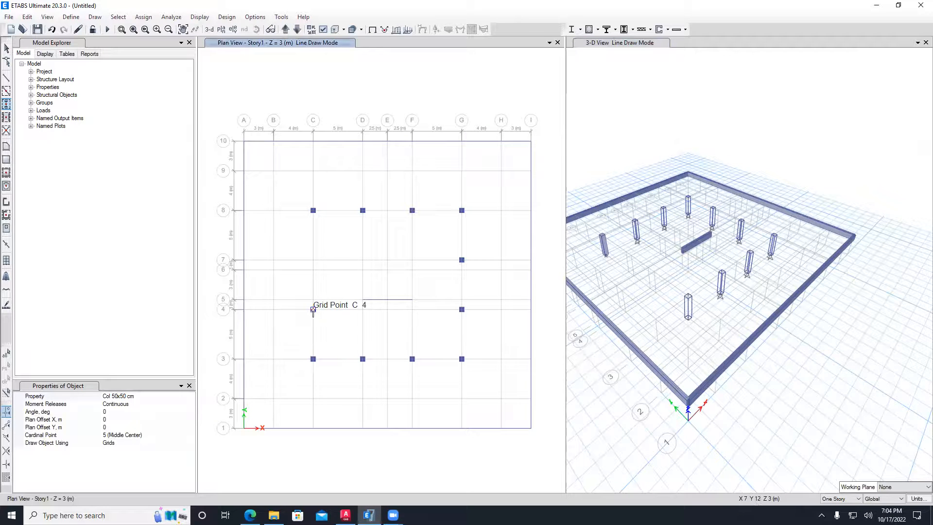
left_click(313, 260)
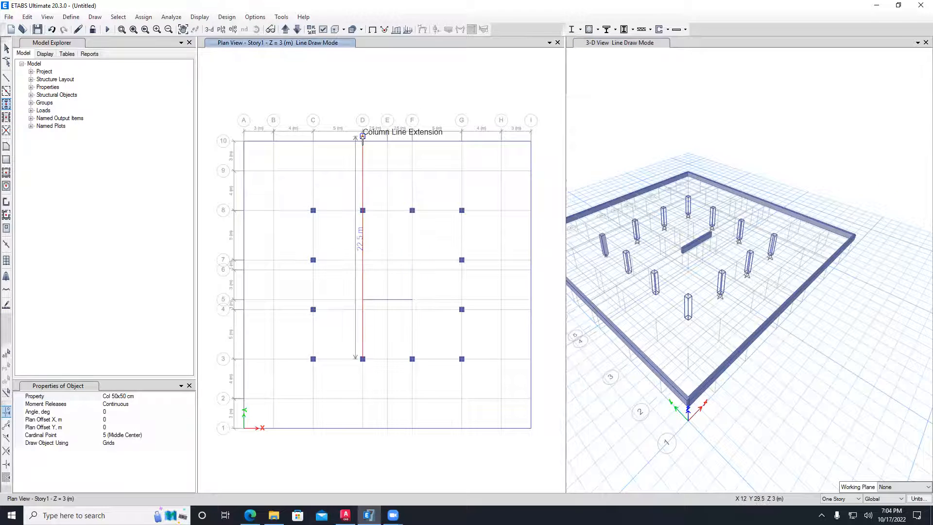
- Place Col 50x50 cm columns on the perimeter at grid points D-10, F-10, I-7, I-4, F-1, D-1, A-4 and A-7
left_click(362, 141)
left_click(412, 141)
left_click(532, 256)
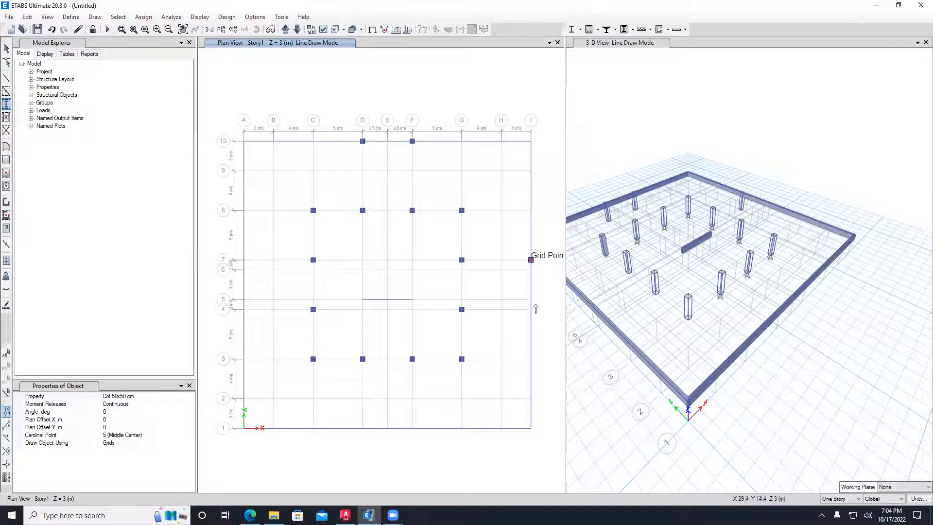
left_click(530, 309)
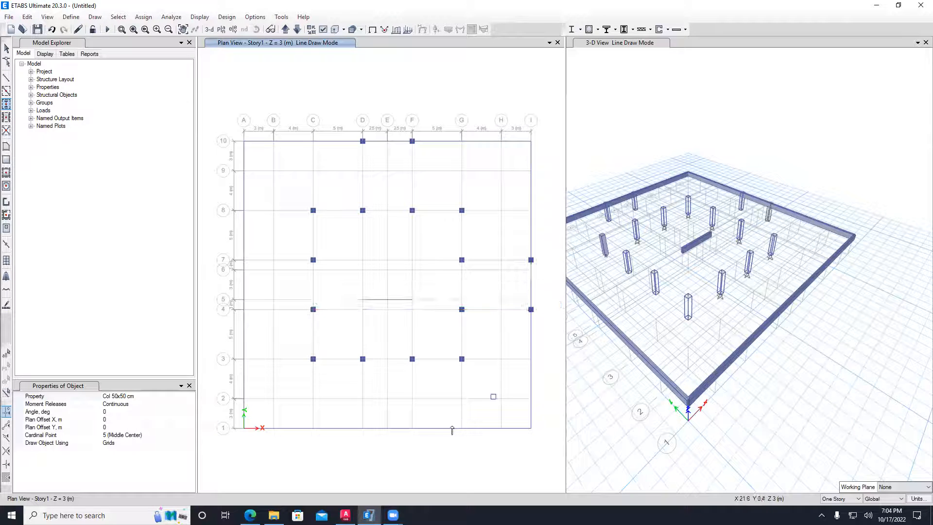
left_click(412, 428)
left_click(363, 428)
left_click(244, 309)
left_click(244, 260)
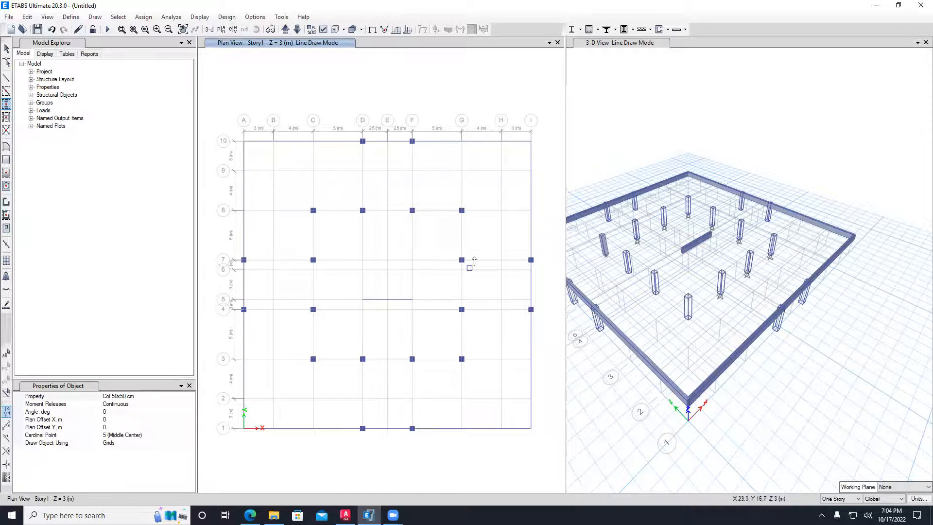
- Place Col 25x70 cm columns at the four building corners, grid points A-10, I-10, I-1 and A-1
left_click(144, 399)
left_click(190, 396)
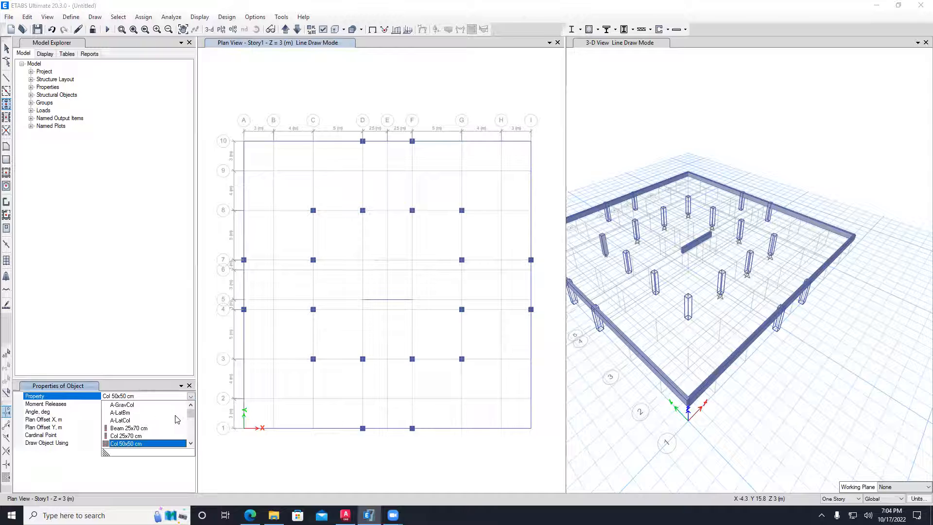
left_click(128, 436)
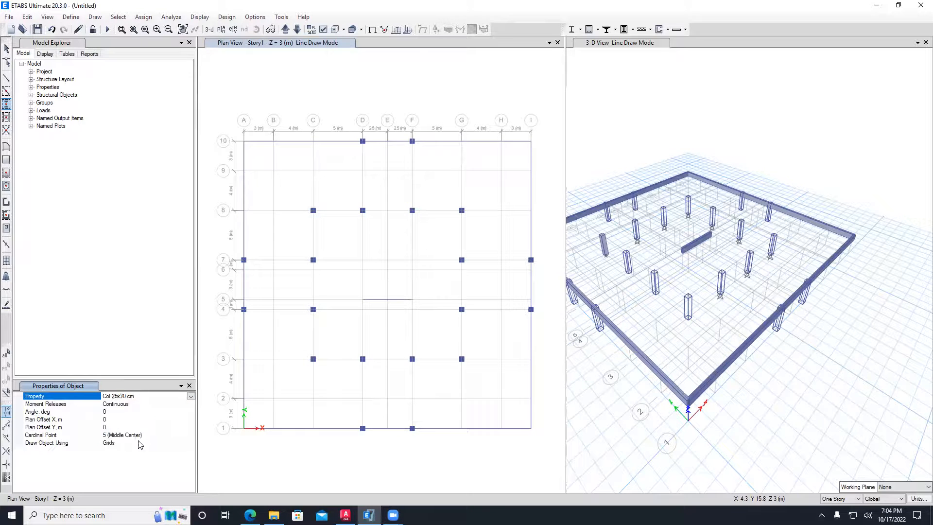
left_click(245, 141)
left_click(531, 141)
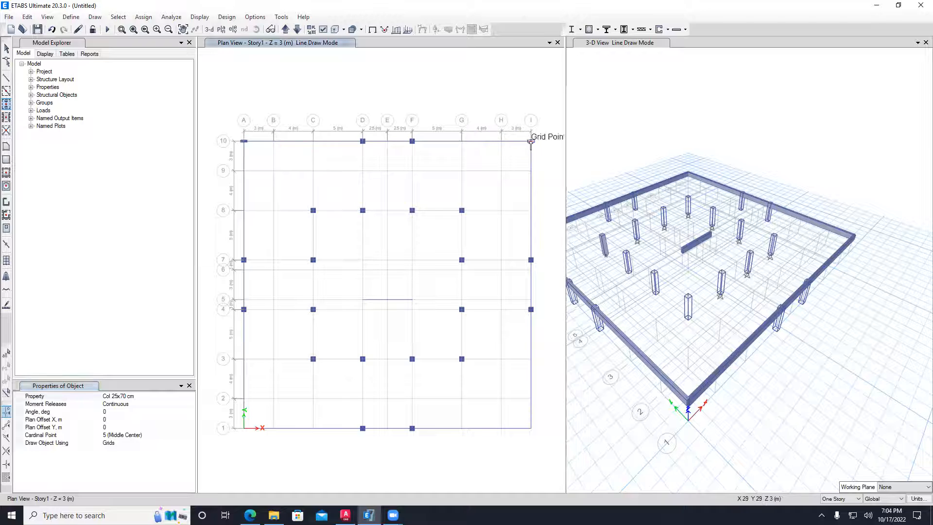
left_click(531, 429)
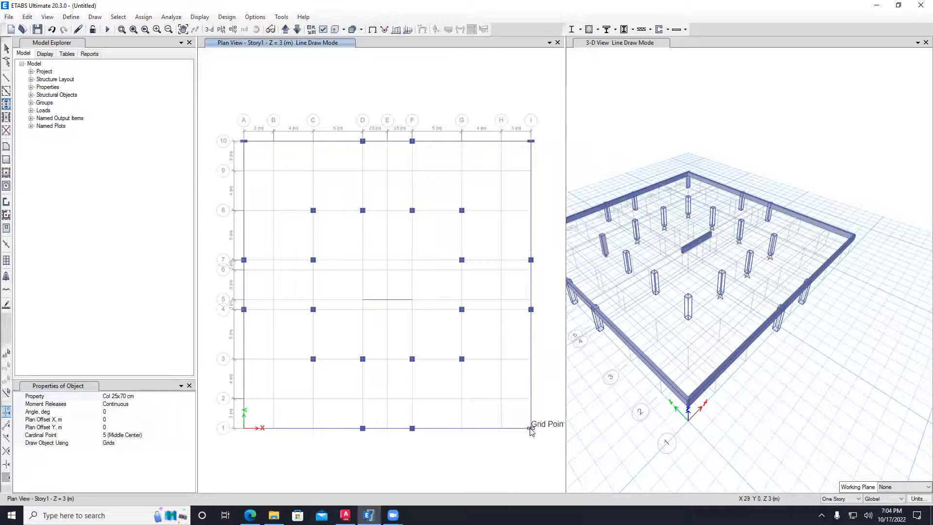
left_click(243, 428)
middle_click_drag(699, 267, 747, 271)
key("Escape")
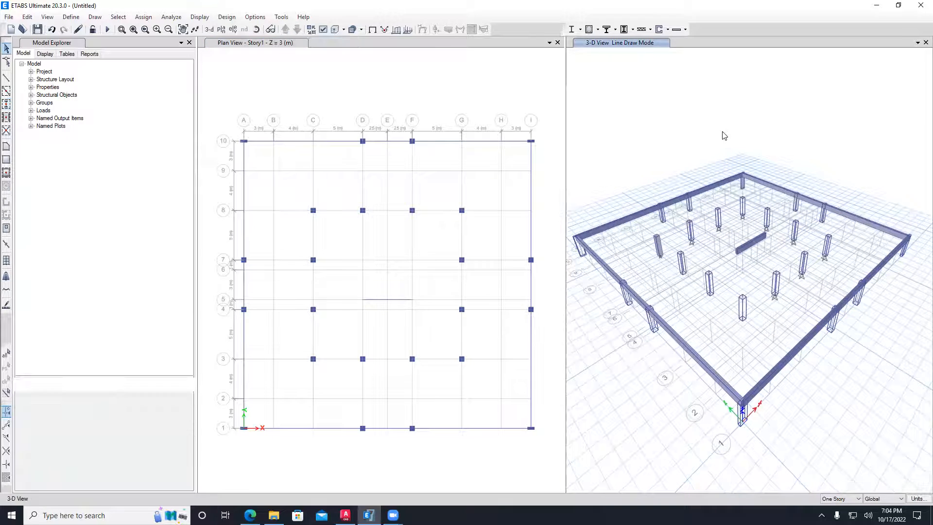
- Check the columns and beams in the 3-D view, switching the extruded display off and on again
middle_click_drag(744, 225, 757, 238)
middle_click_drag(740, 171, 738, 179)
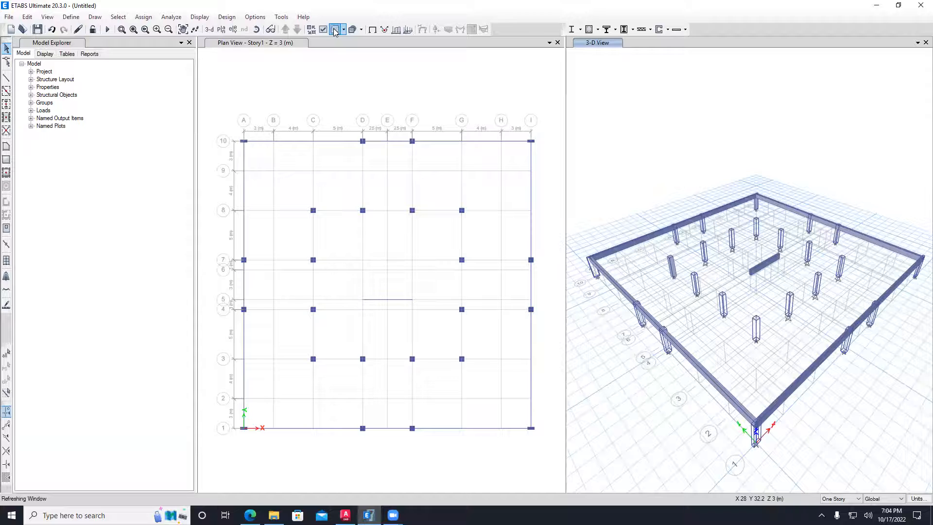
left_click(335, 30)
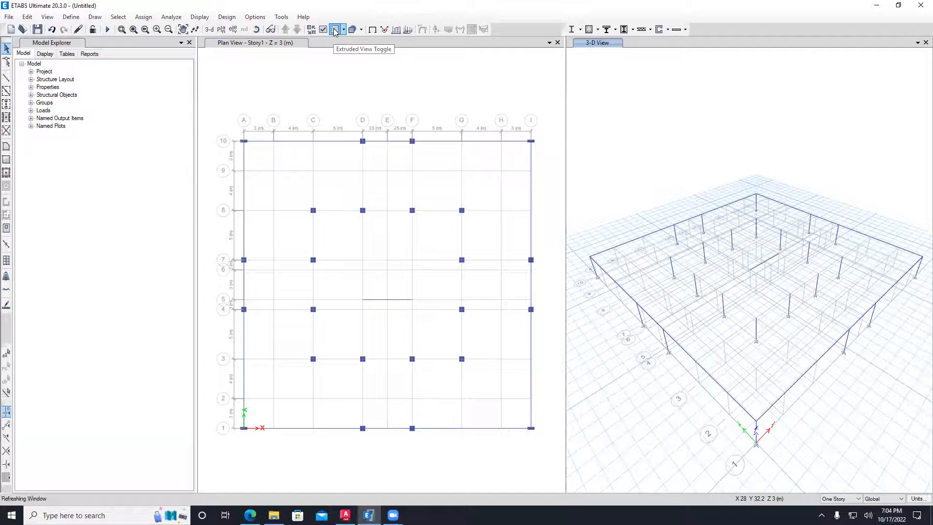
left_click(334, 30)
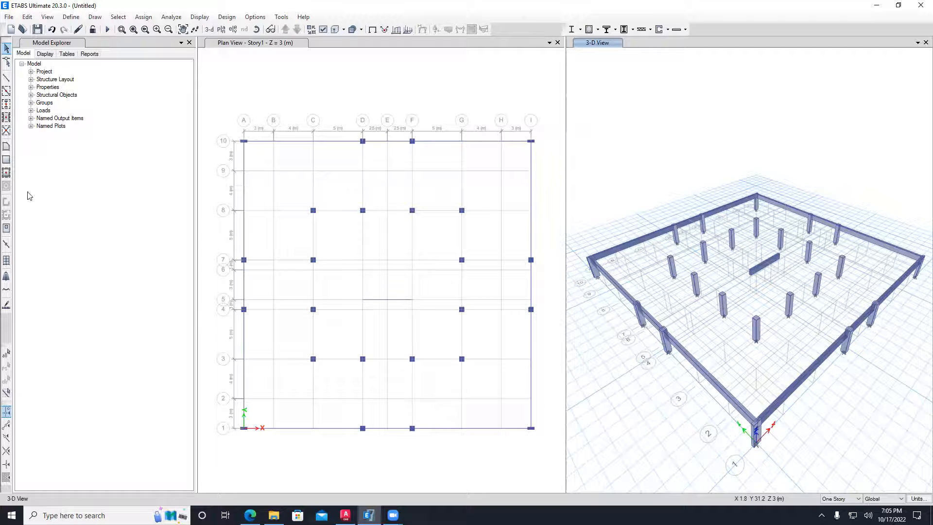
- Draw a pier wall with the Wall1 property along grid line 8 from grid line A to grid line B
left_click(285, 86)
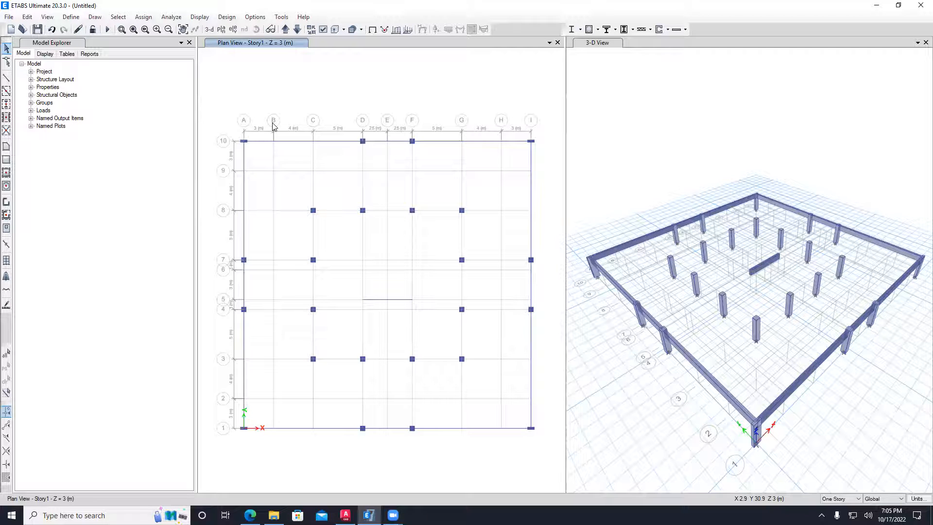
left_click(706, 104)
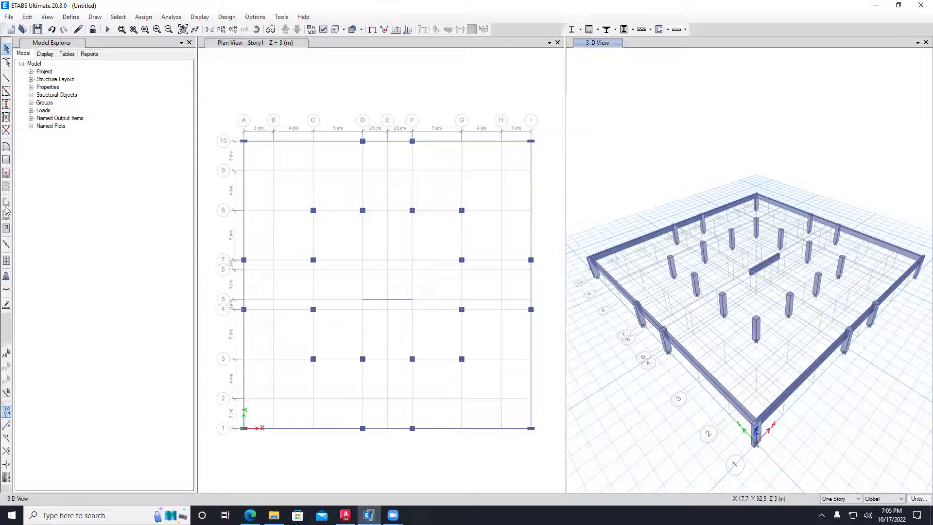
left_click(267, 79)
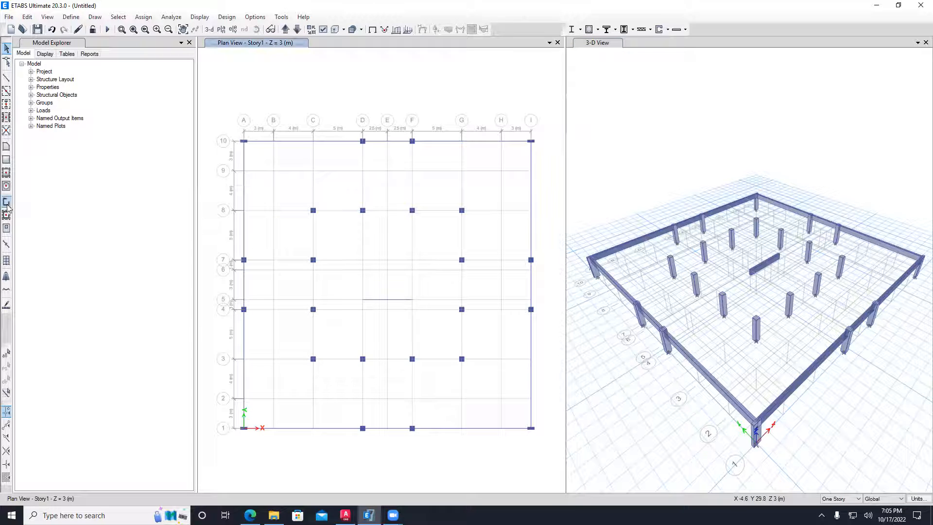
left_click(6, 203)
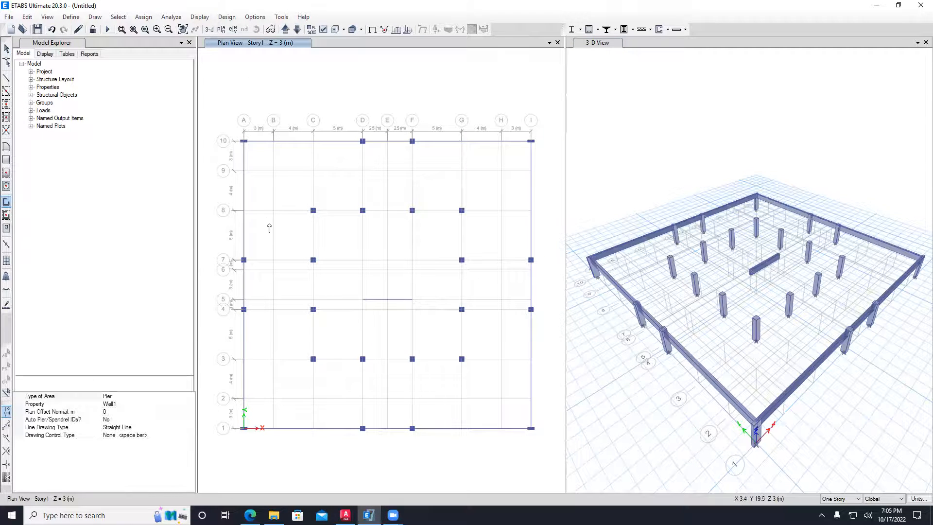
left_click(244, 210)
left_click(274, 212)
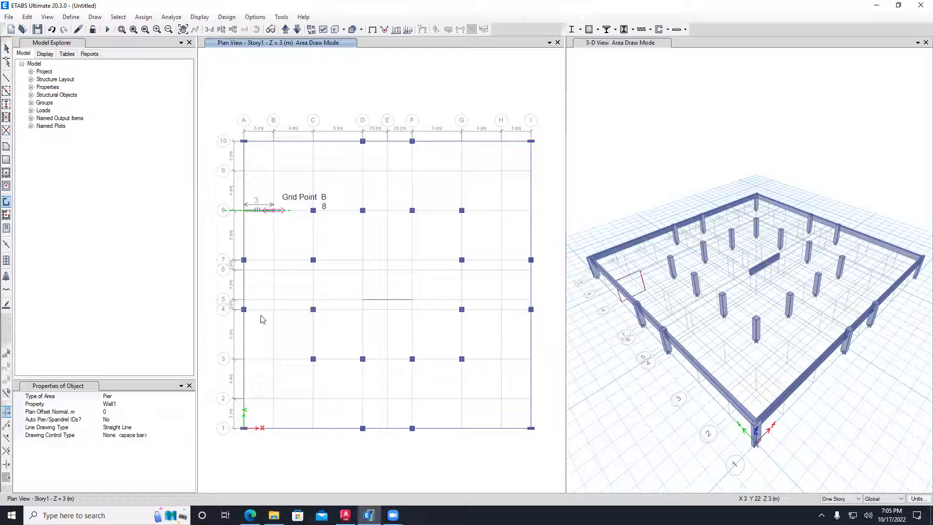
right_click(298, 232)
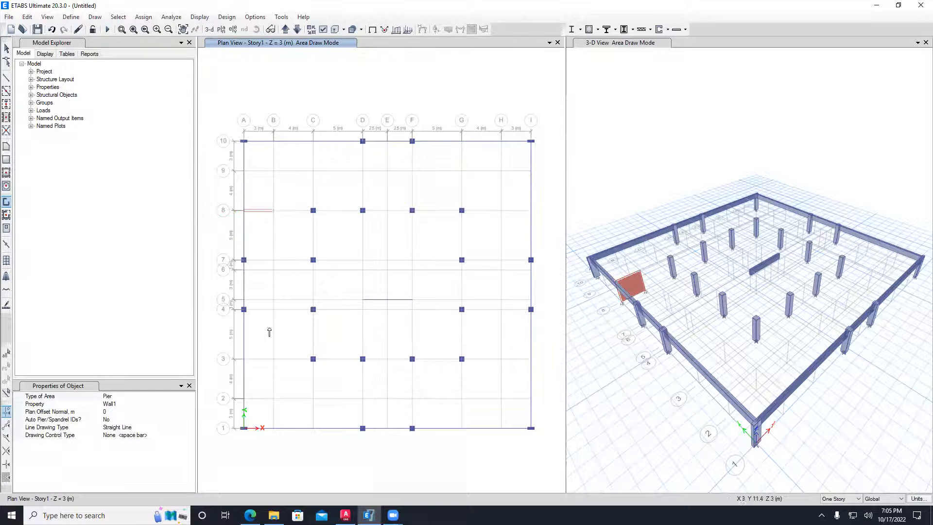
- Draw Wall1 pier walls along grid line 3 from A to B and along grid line C from 10 to 9
left_click(245, 359)
left_click(276, 359)
left_click(314, 142)
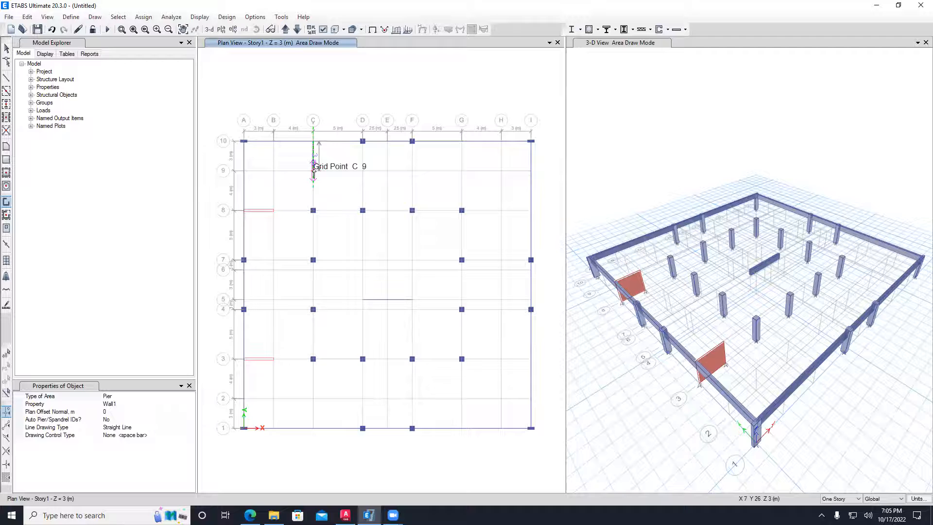
left_click(326, 166)
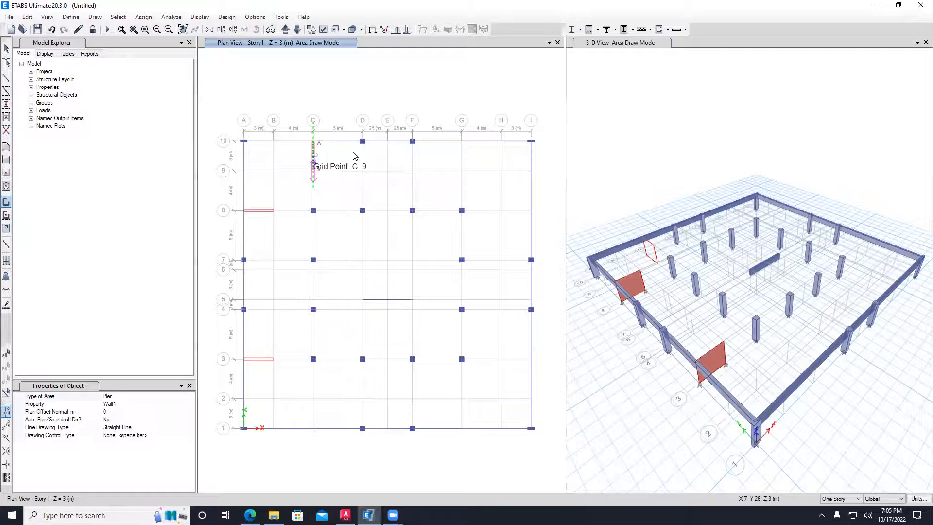
left_click(353, 153)
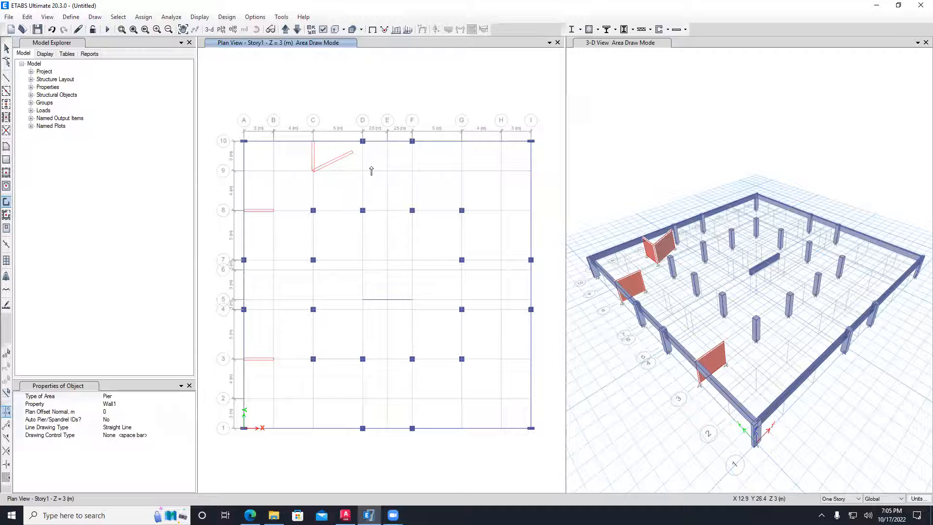
key("ctrl+z")
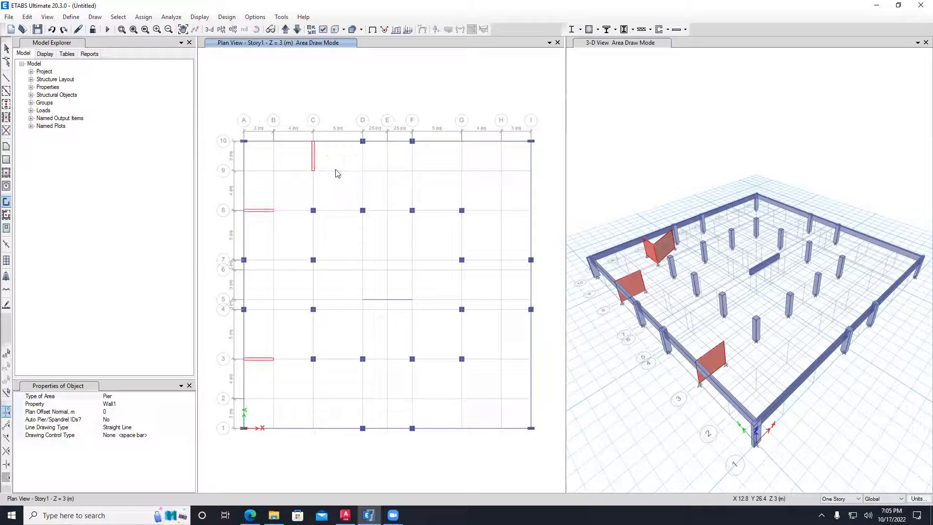
left_click(136, 461)
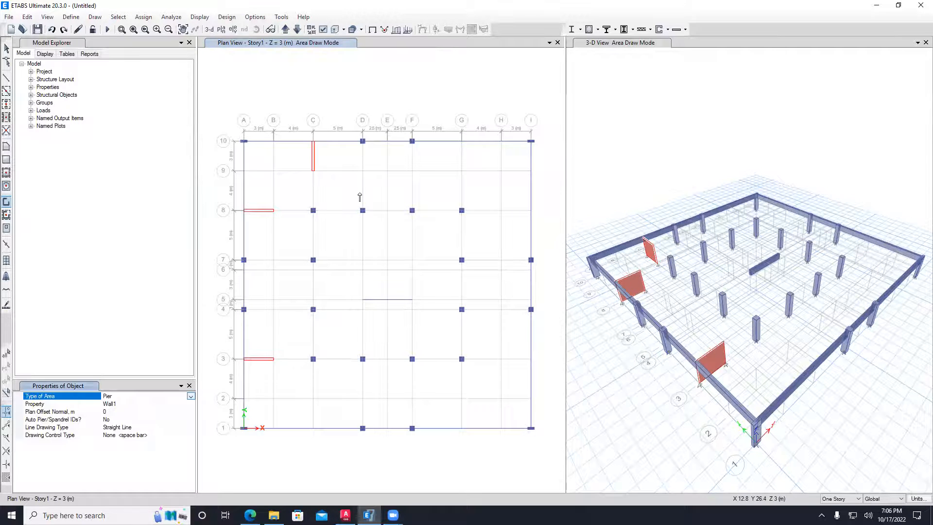
- Draw Wall1 pier walls along grid line G from 10 to 9 and along grid line 8 from I to H
left_click(461, 141)
left_click(462, 170)
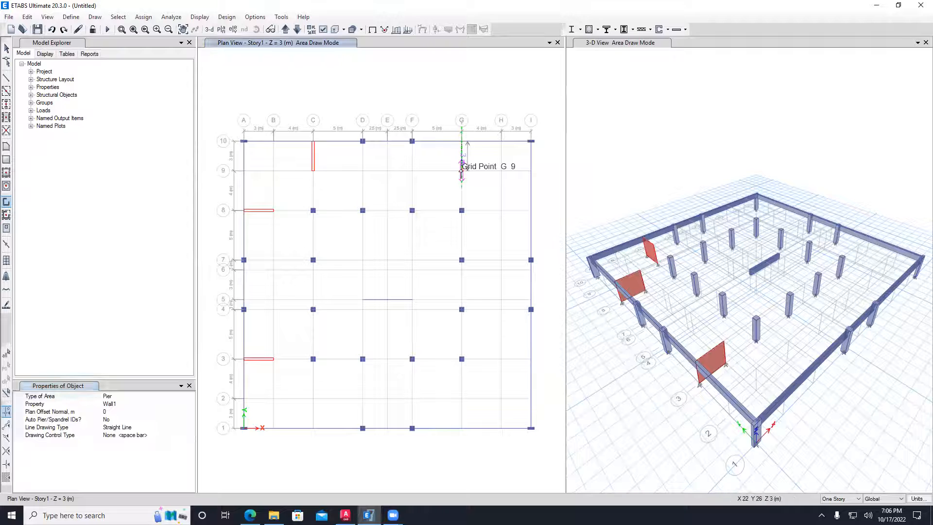
right_click(494, 201)
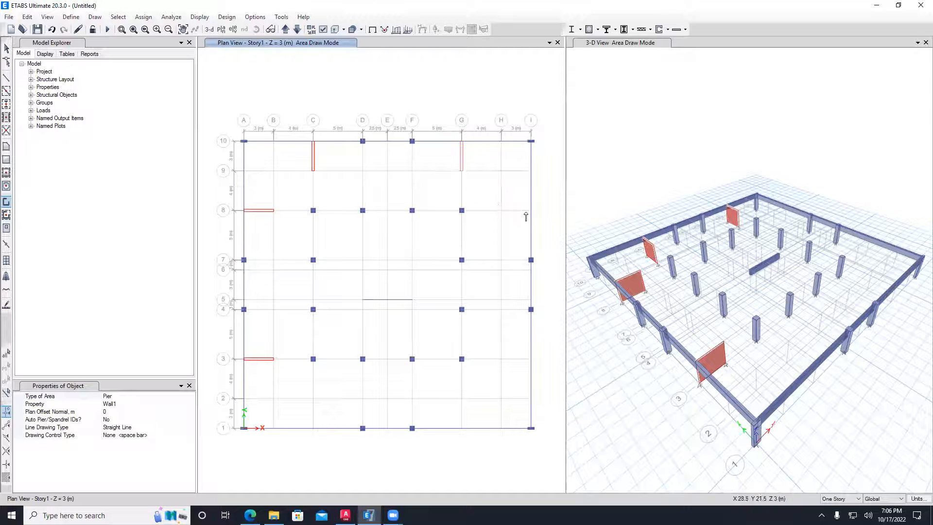
left_click(531, 210)
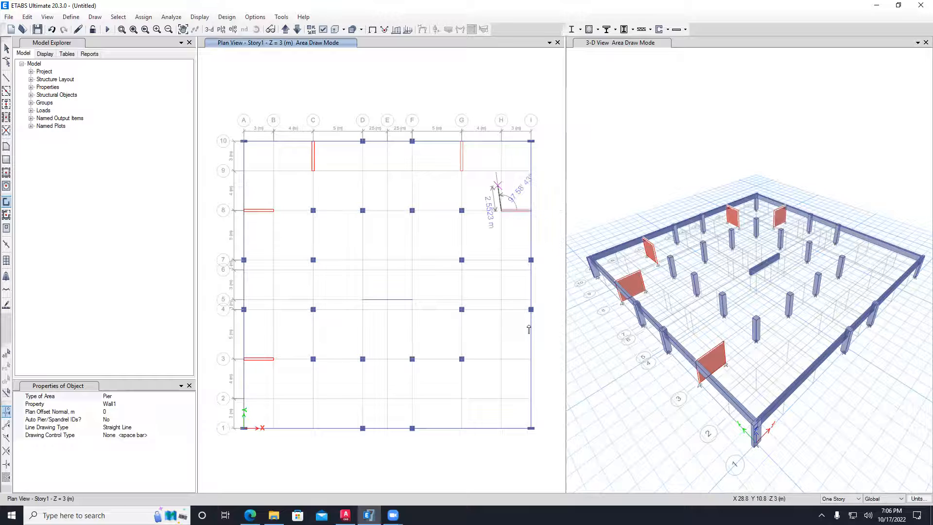
- Draw Wall1 pier walls on grid line 3 from I to H, and on grid lines G and C from 1 to 2
left_click(531, 359)
left_click(520, 375)
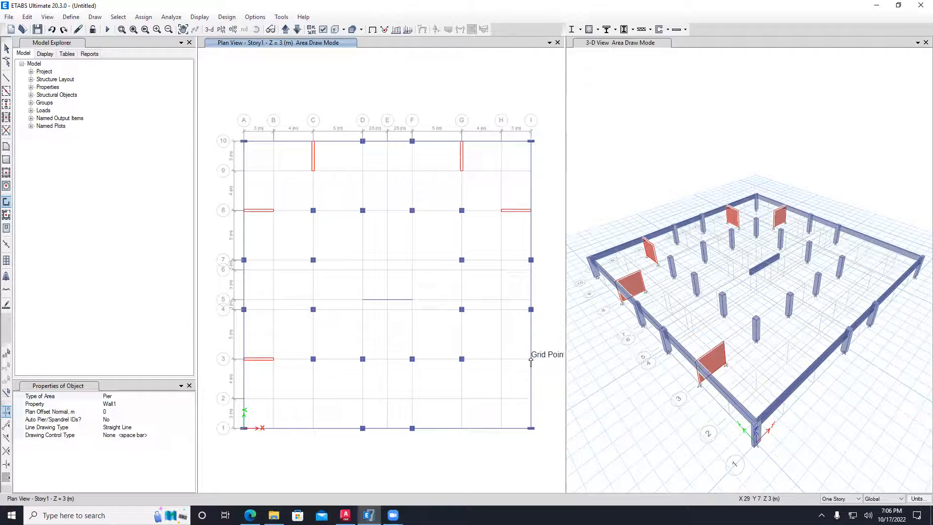
left_click(502, 362)
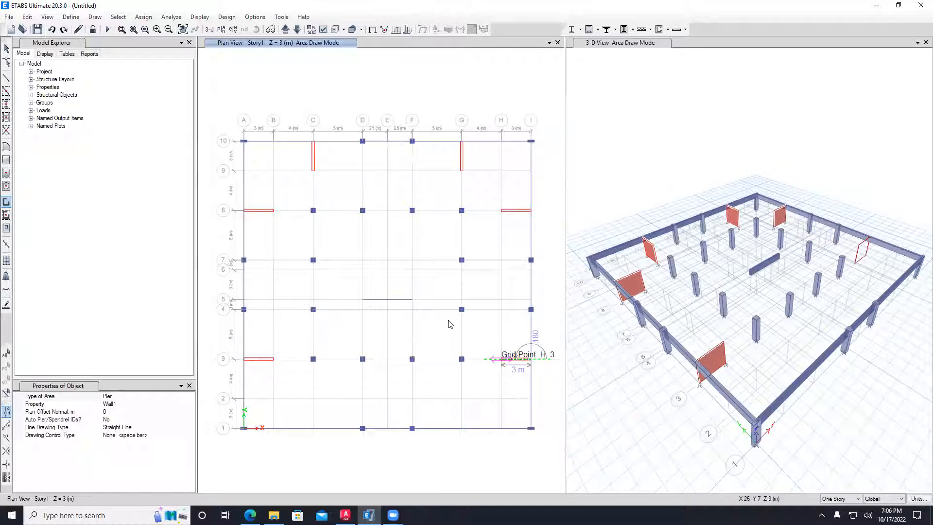
left_click(462, 428)
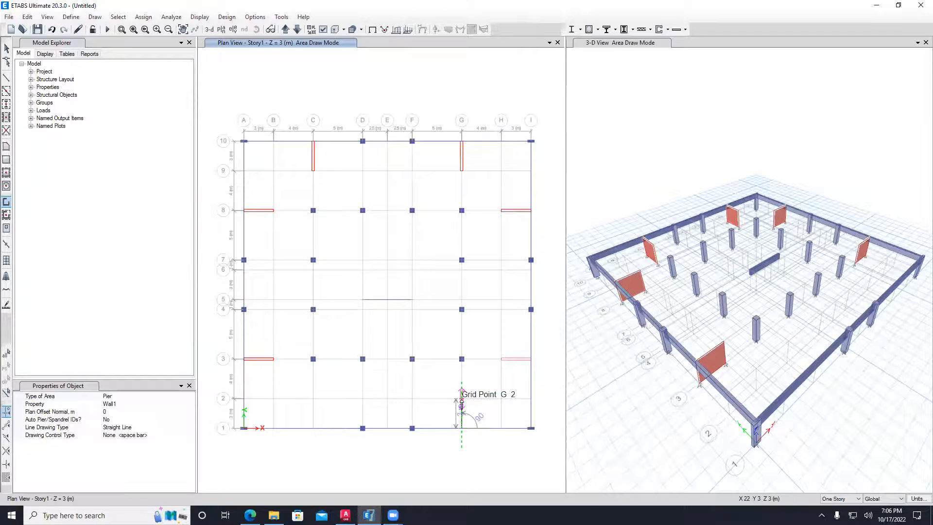
left_click(461, 398)
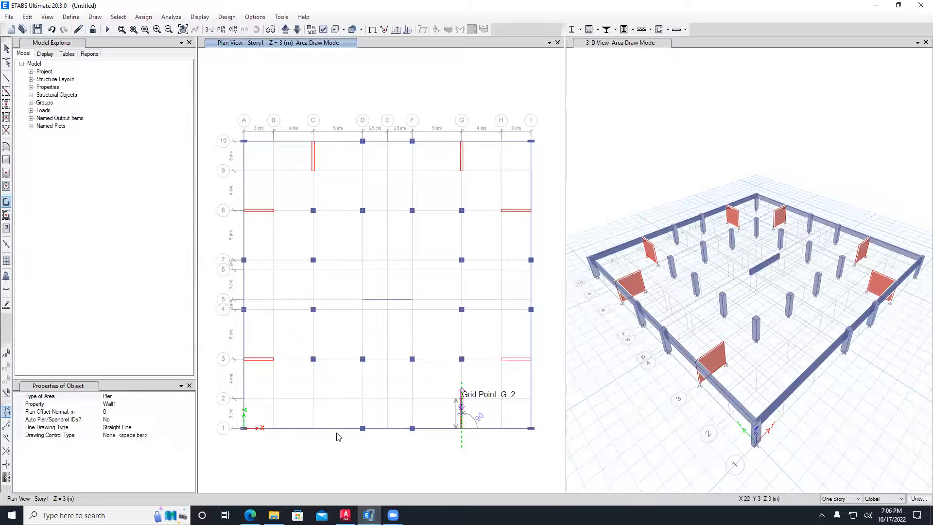
left_click(313, 428)
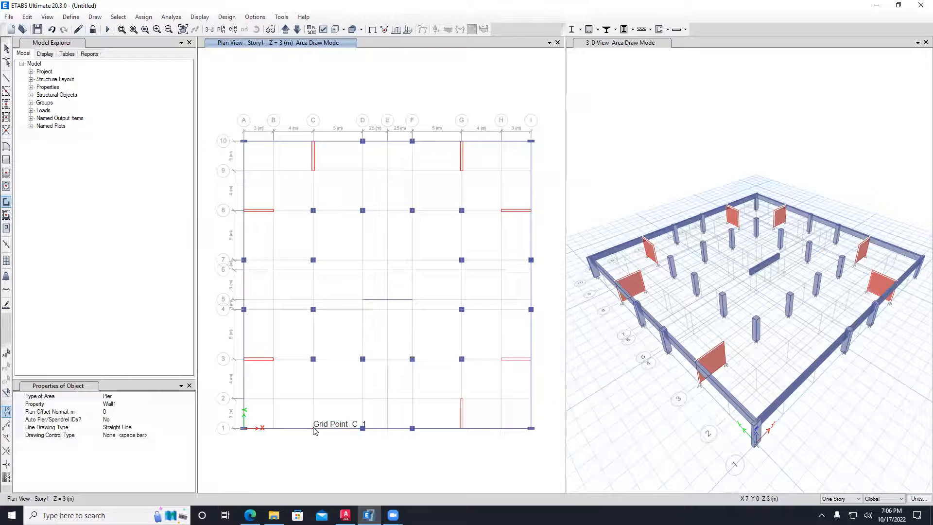
left_click(313, 399)
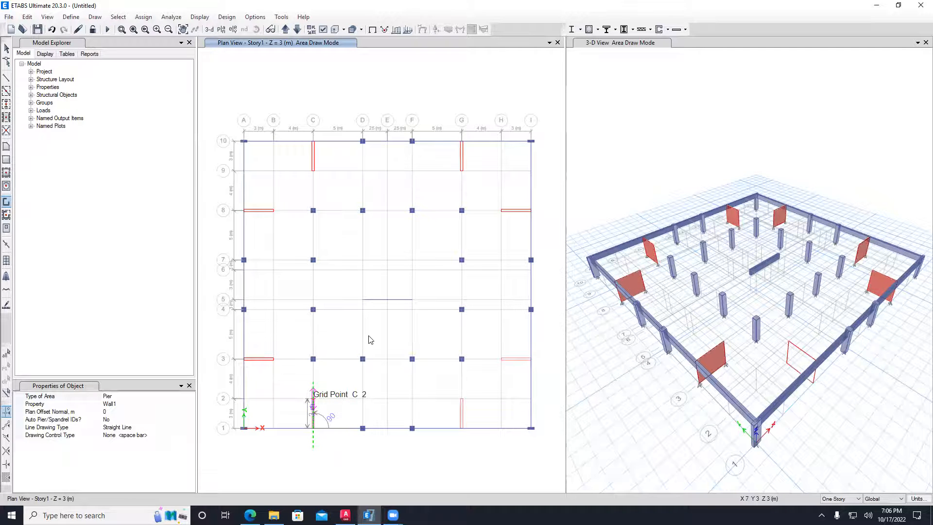
right_click(348, 296)
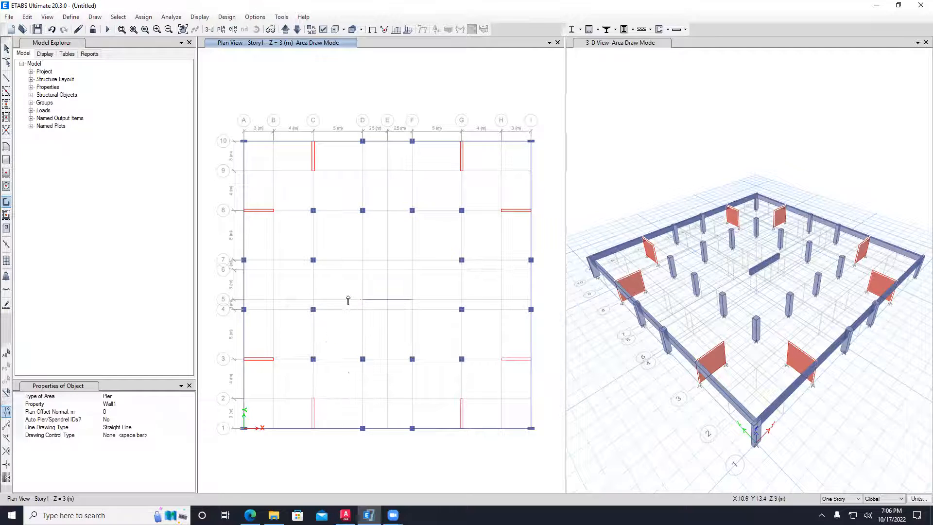
- Draw the central core walls through grid points D-5, D-6, F-6 and F-5, plus a dividing wall on grid line E between 6 and 5
left_click(363, 300)
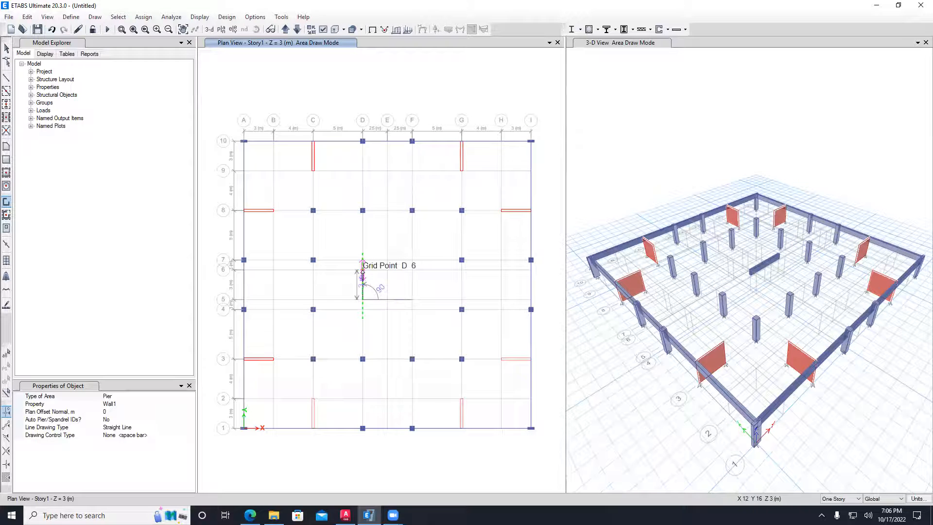
left_click(412, 273)
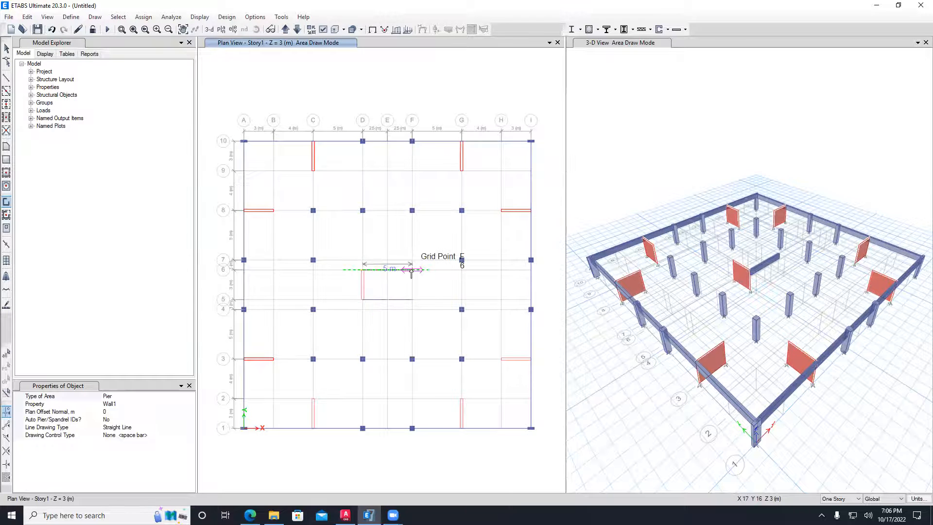
left_click(411, 303)
left_click(412, 300)
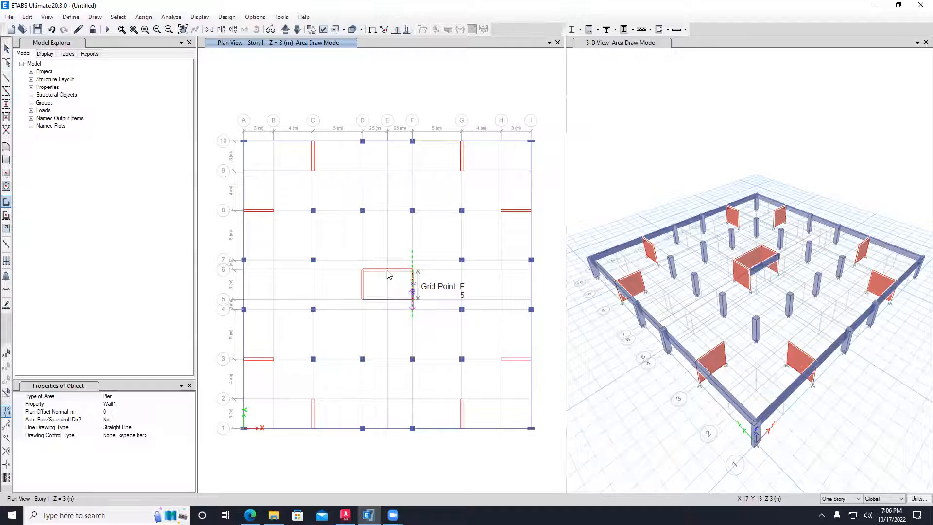
left_click(388, 299)
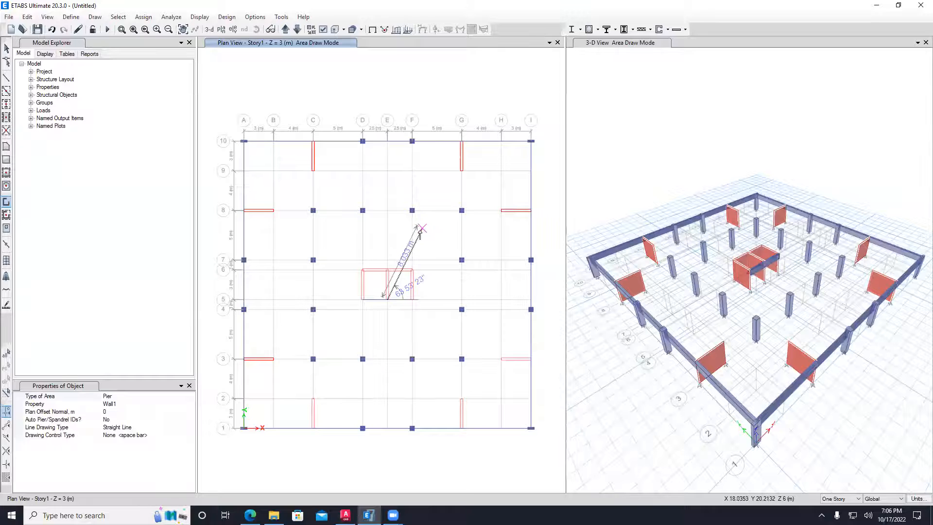
key("Escape")
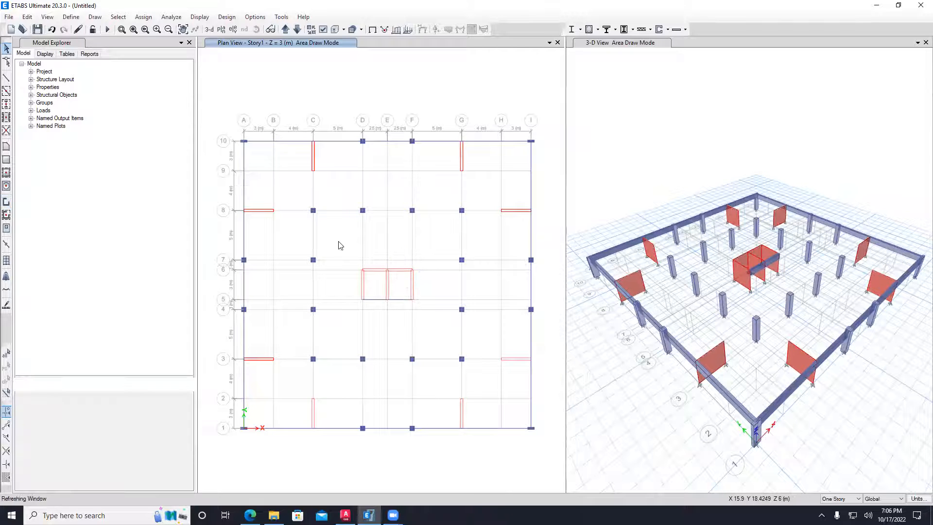
- Inspect the section assignments of the wall on grid line C between grid lines 9 and 10
left_click(312, 165)
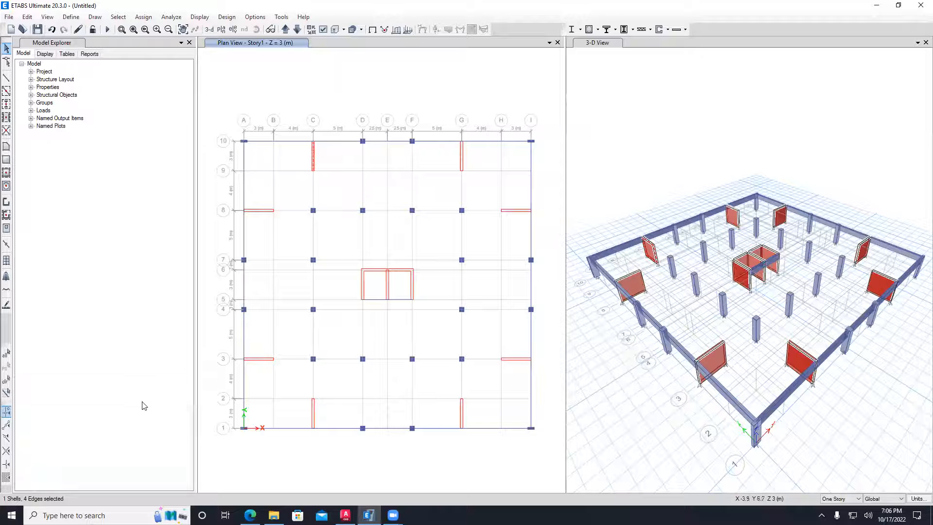
right_click(312, 157)
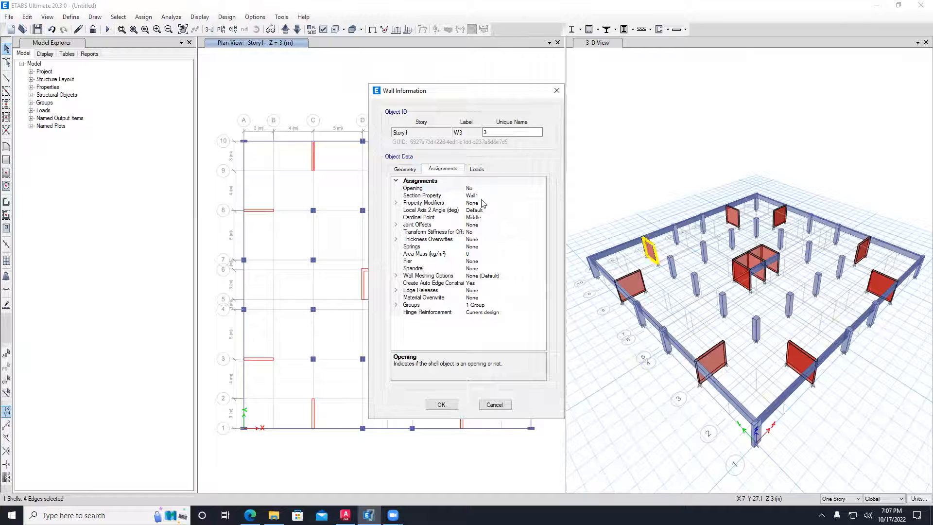
key("Escape")
- Select all walls having the Wall1 property and assign them the Wall 30 cm section
left_click(118, 16)
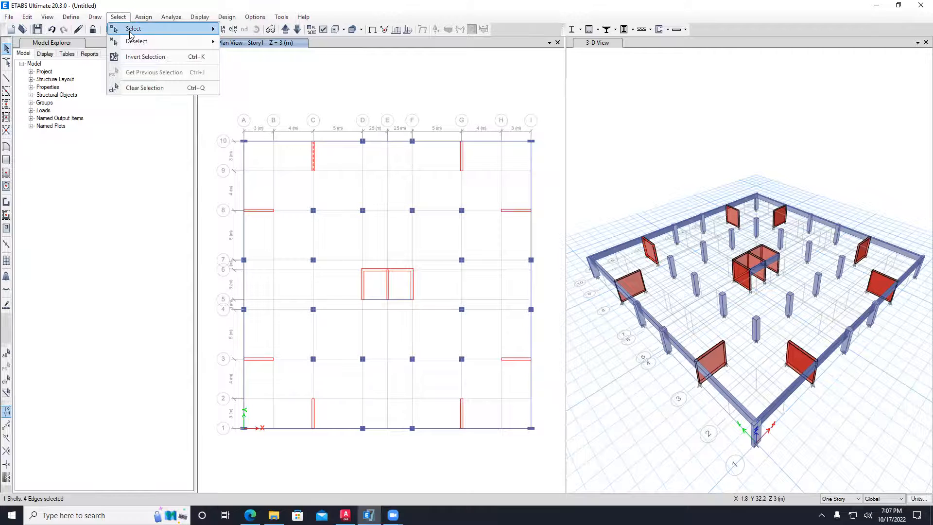
mouse_move(184, 29)
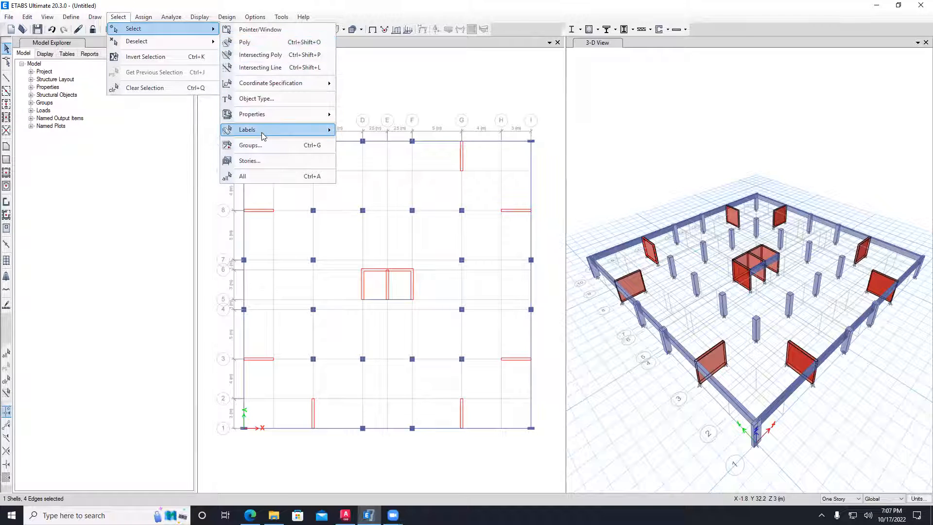
mouse_move(301, 114)
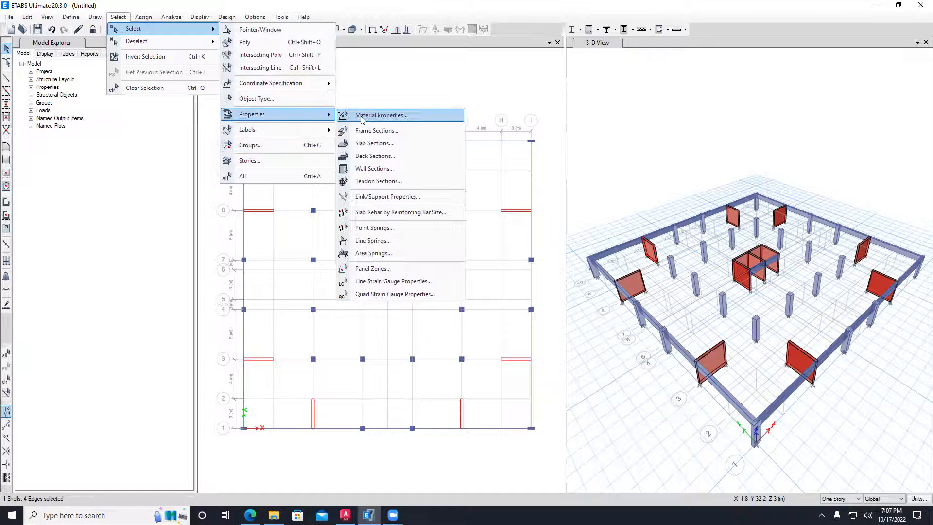
left_click(374, 168)
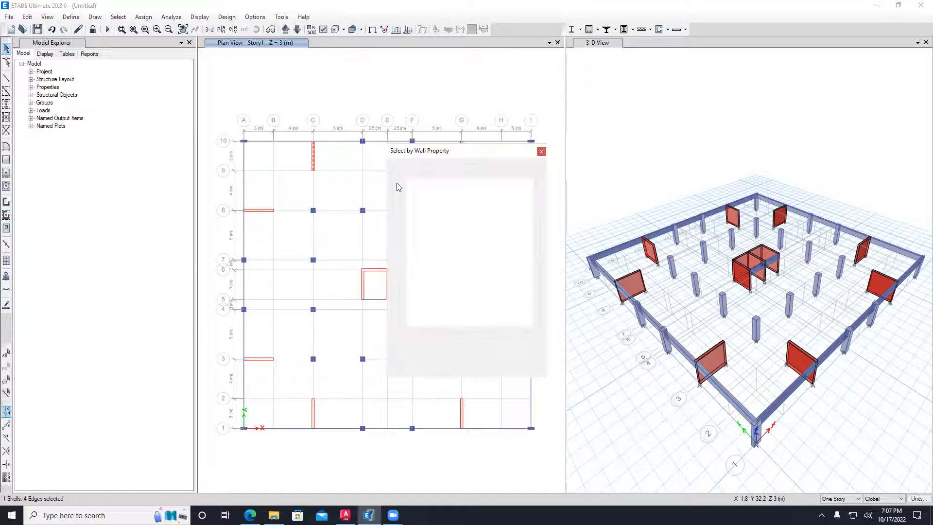
left_click(414, 195)
left_click(426, 350)
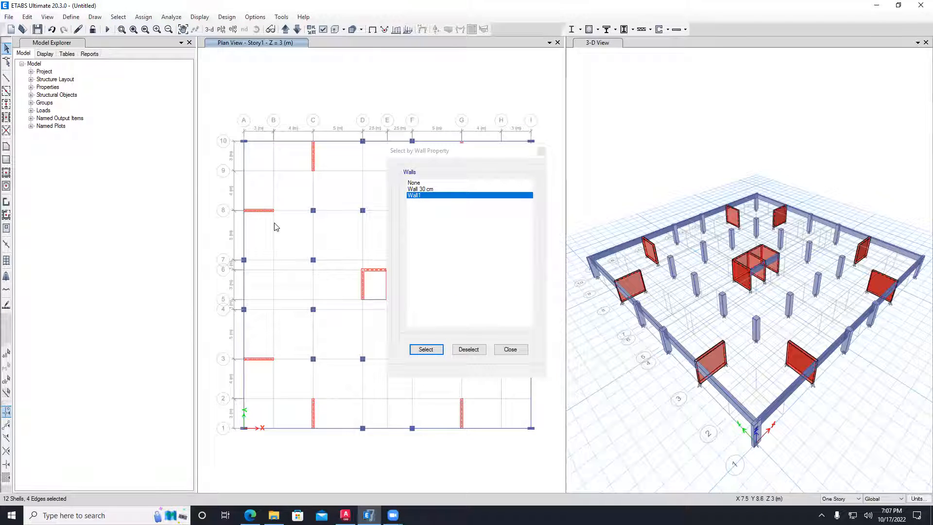
left_click(143, 17)
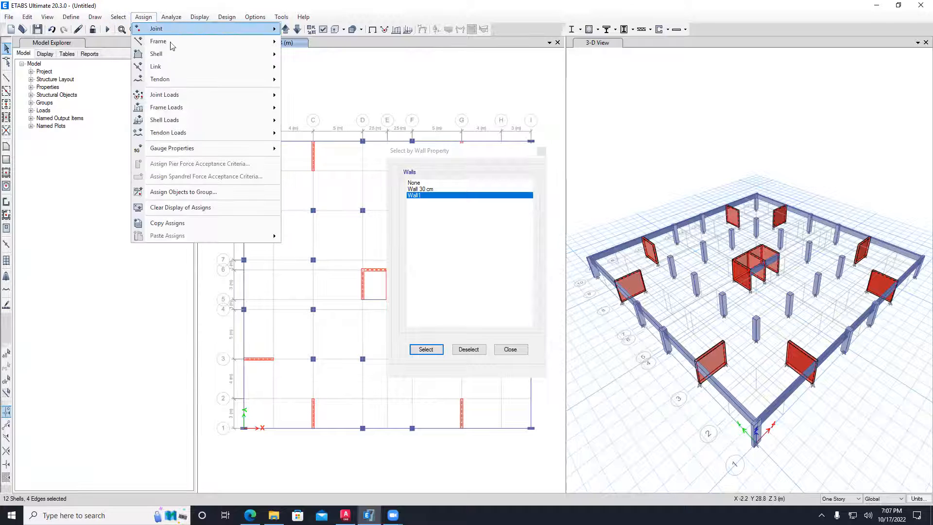
mouse_move(194, 54)
left_click(316, 79)
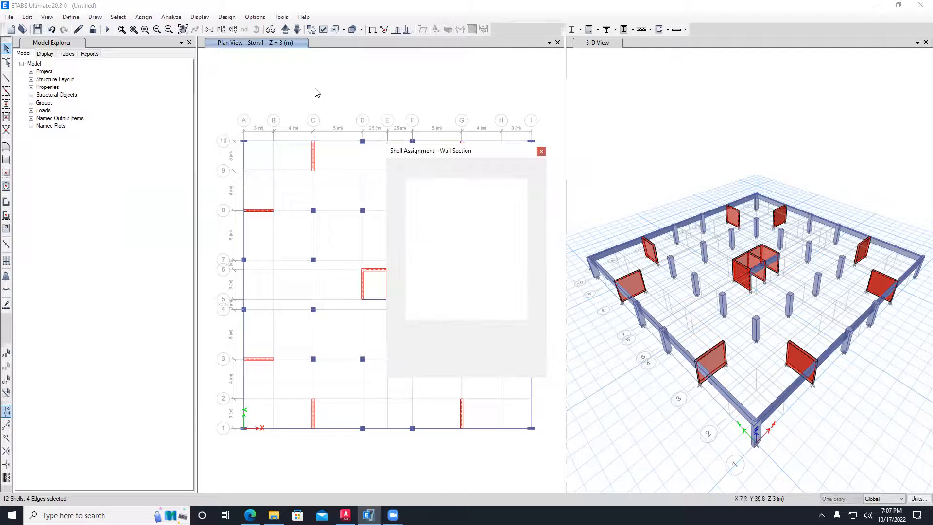
left_click(419, 188)
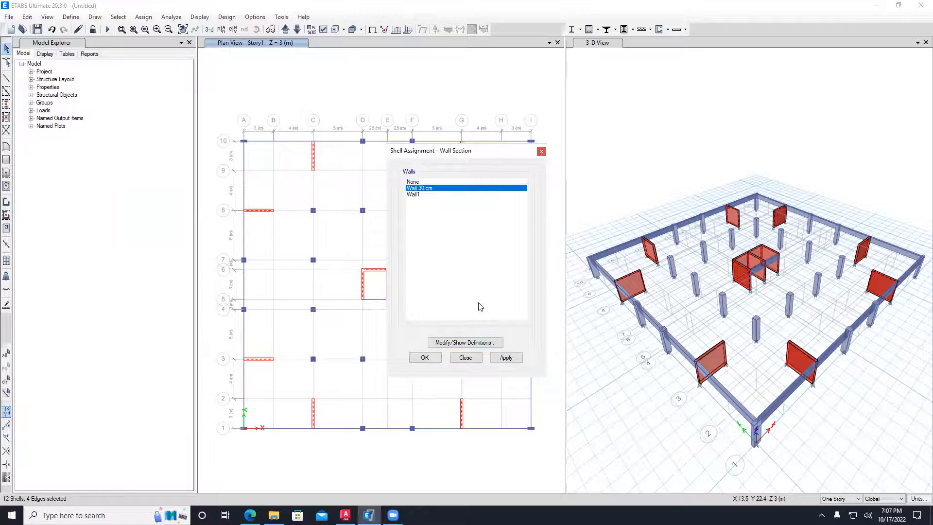
left_click(504, 358)
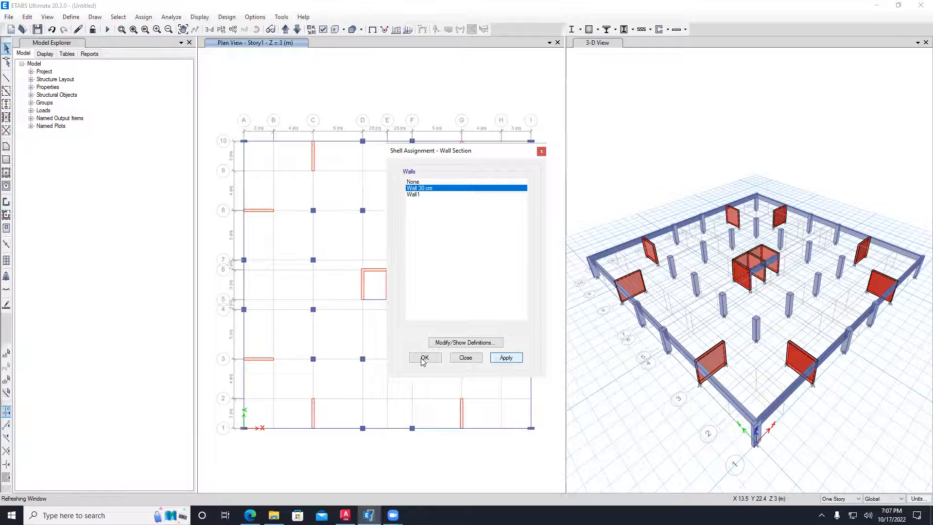
left_click(424, 358)
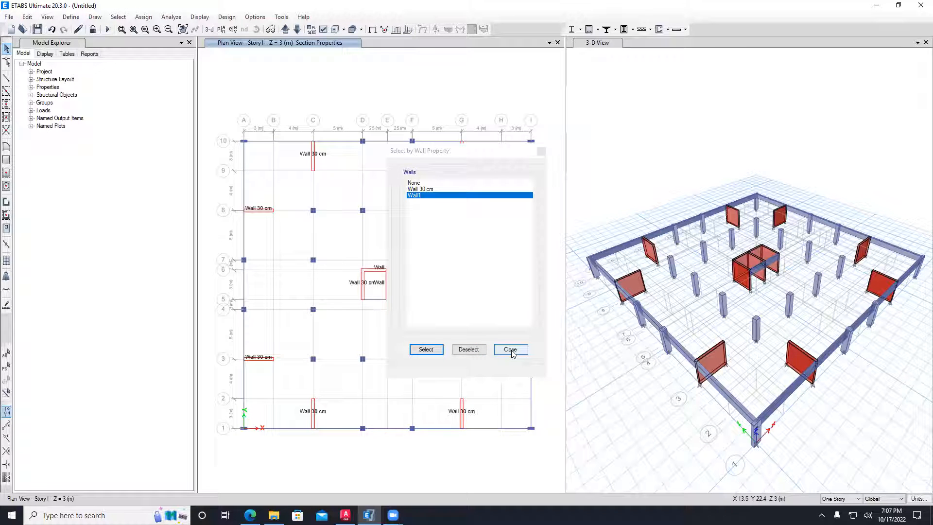
left_click(510, 349)
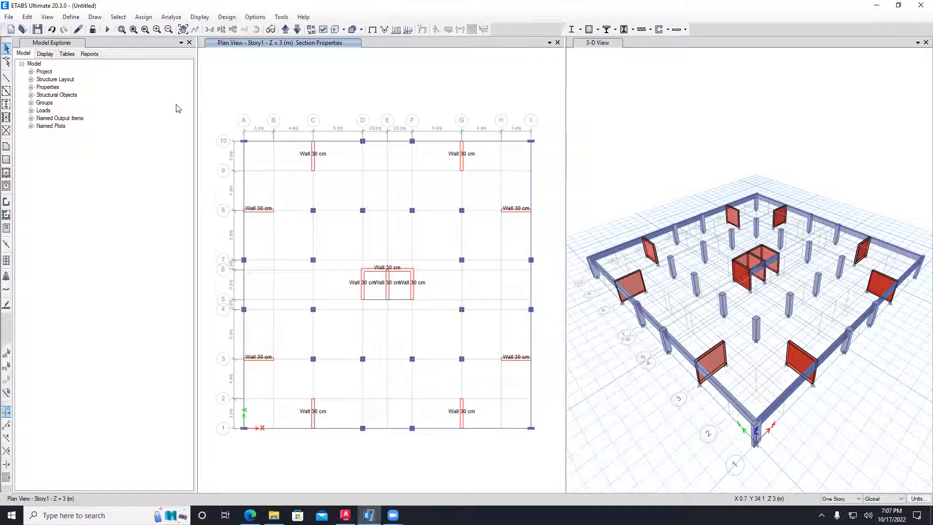
- Draw a rectangular floor slab with the Slab 25 cm property from grid point A-10 to grid point I-1
left_click(6, 163)
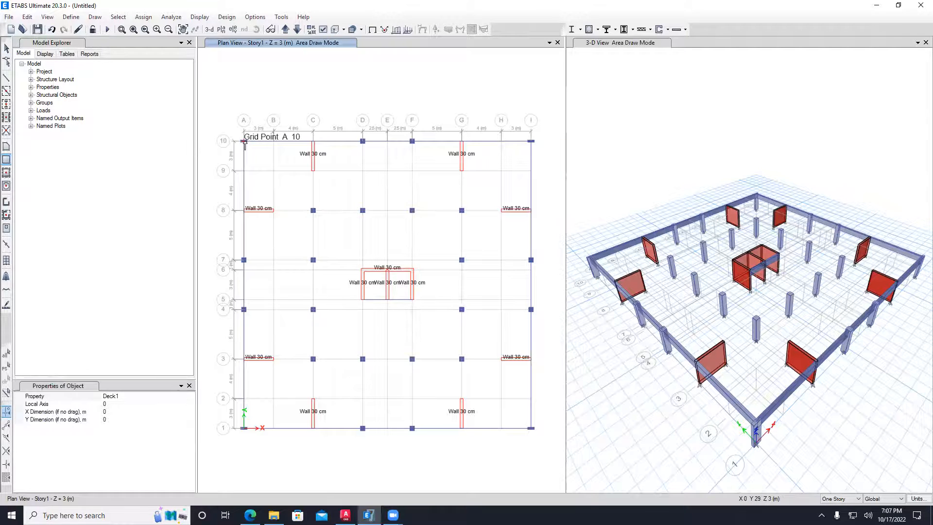
left_click(126, 396)
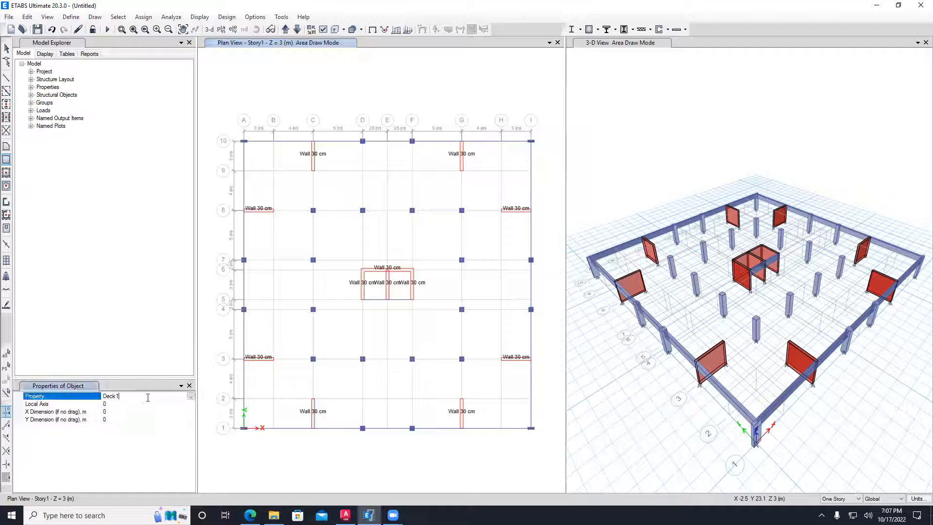
left_click(145, 396)
left_click(125, 430)
left_click(244, 141)
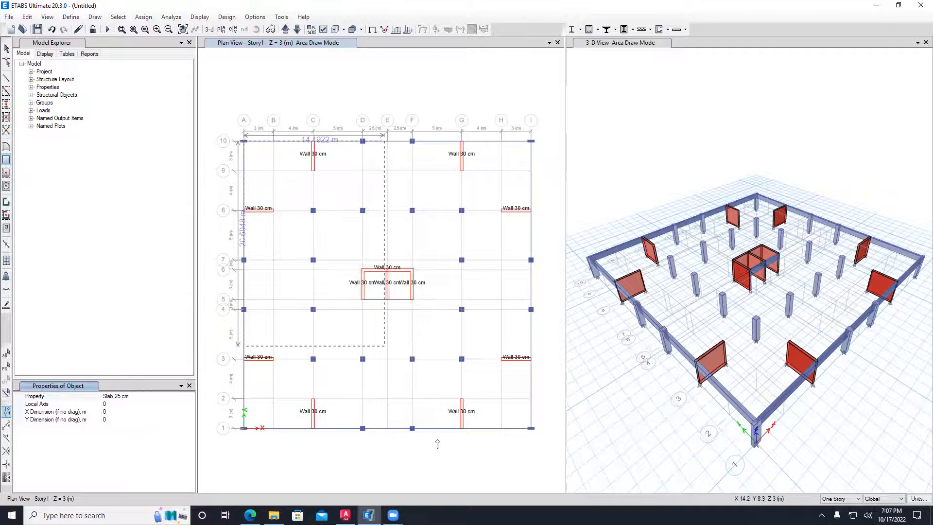
left_click(531, 428)
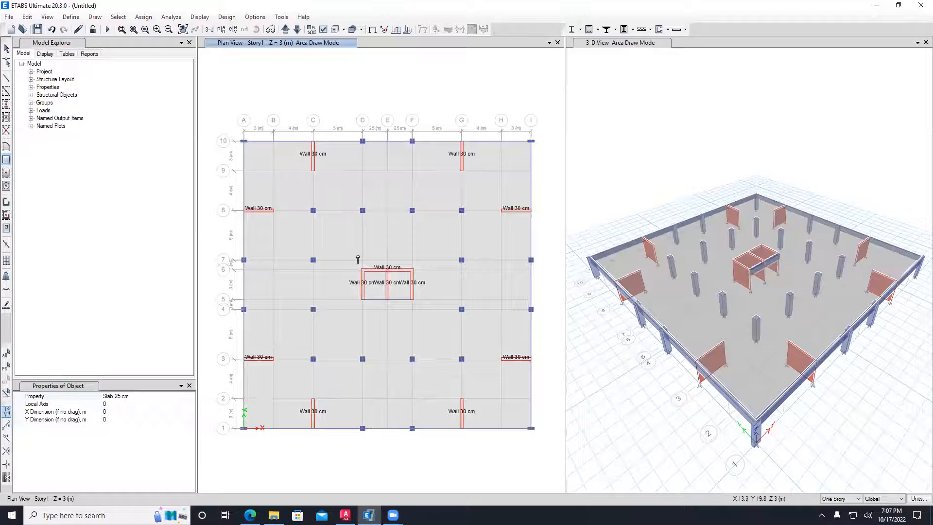
- Draw a rectangular Opening in the slab over the central core, from grid point D-6 to F-5
left_click(126, 395)
left_click(191, 396)
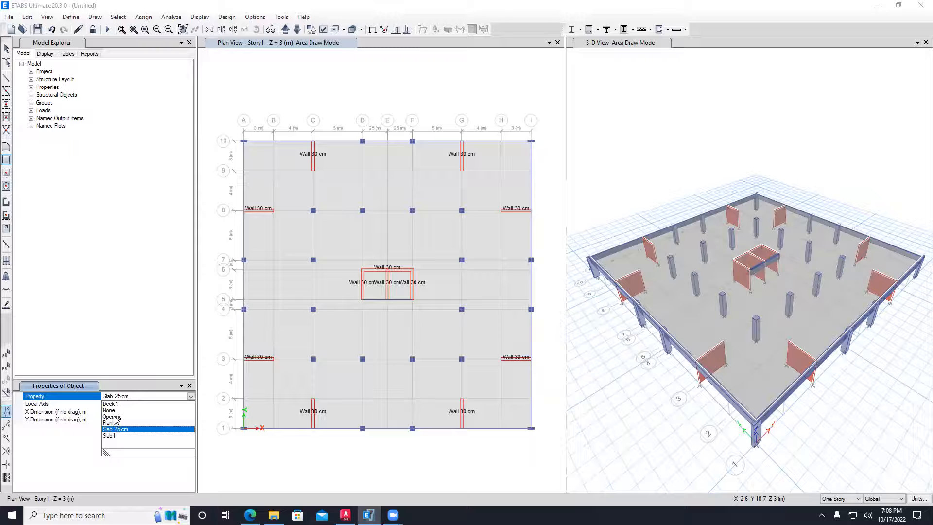
left_click(115, 417)
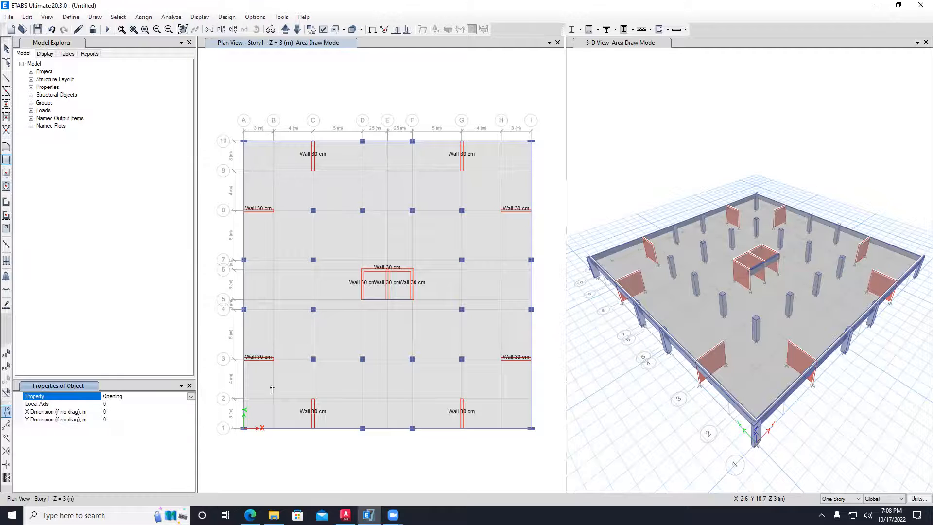
left_click(365, 275)
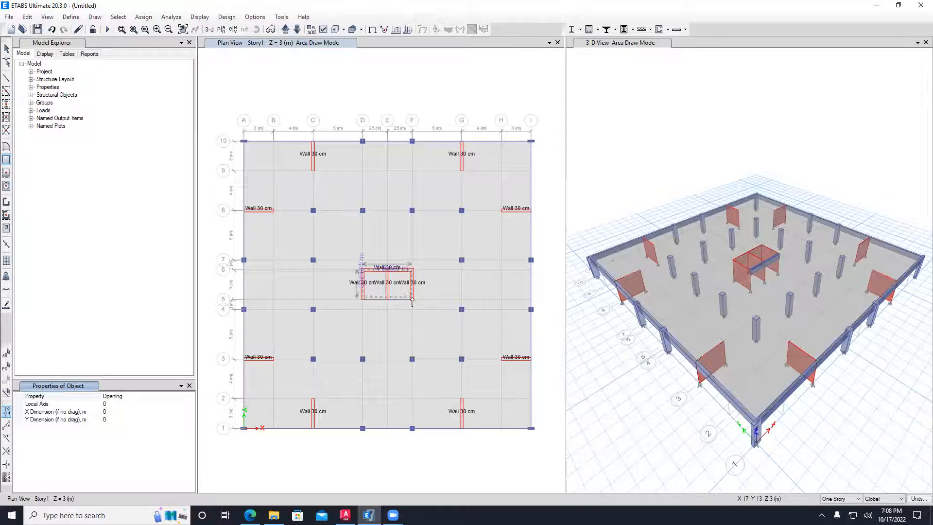
left_click(412, 299)
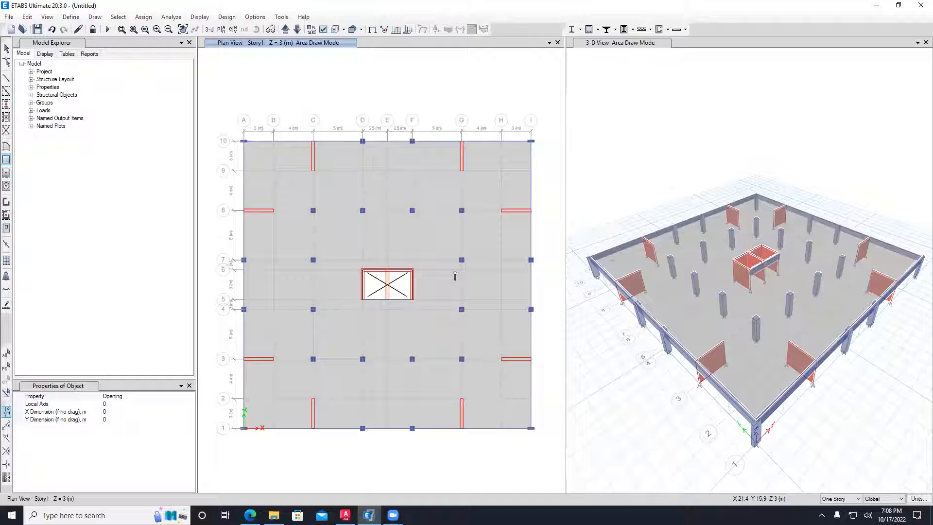
key("Escape")
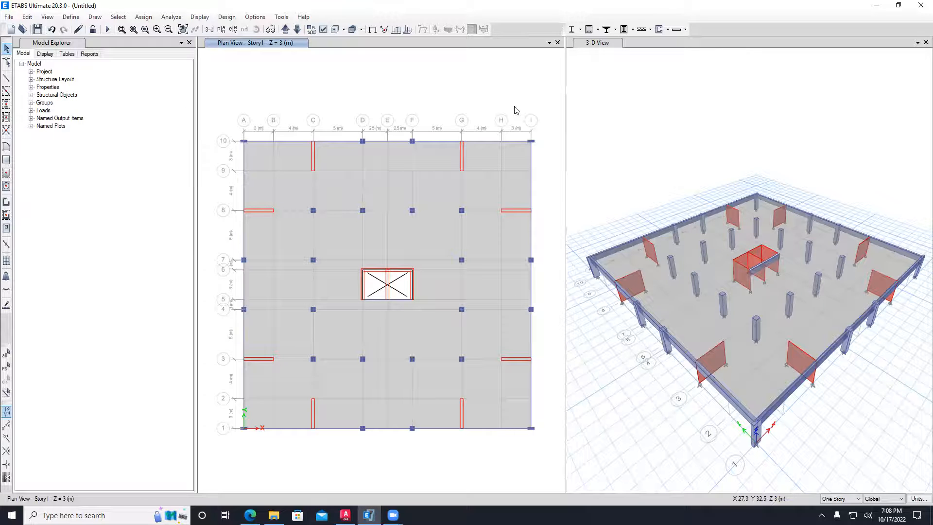
- Assign the floor slab a uniform shell load of 1.92 in the Live load pattern, acting in the Gravity direction
left_click(424, 188)
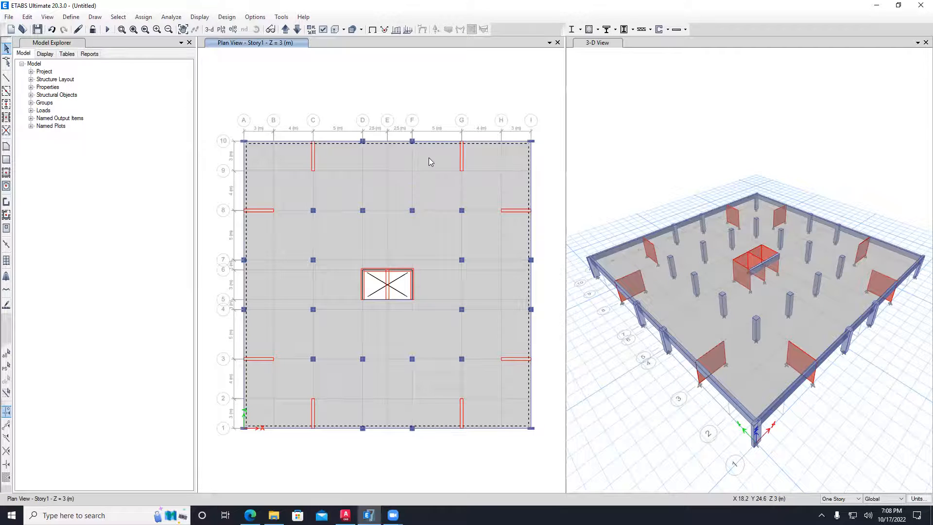
left_click(142, 17)
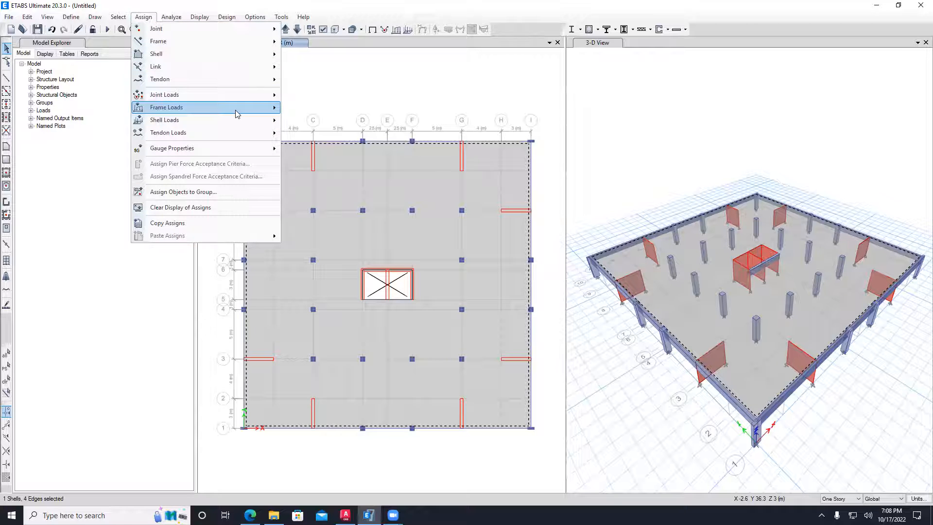
mouse_move(248, 121)
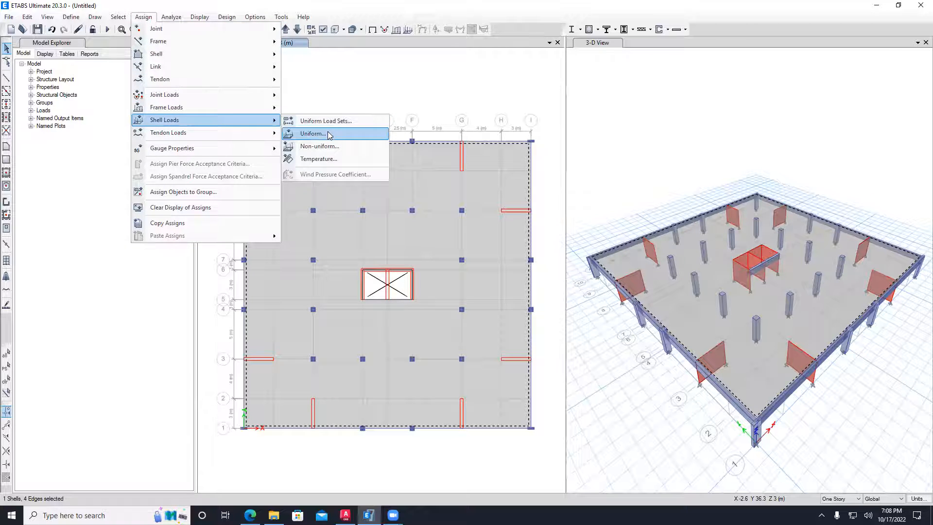
left_click(329, 134)
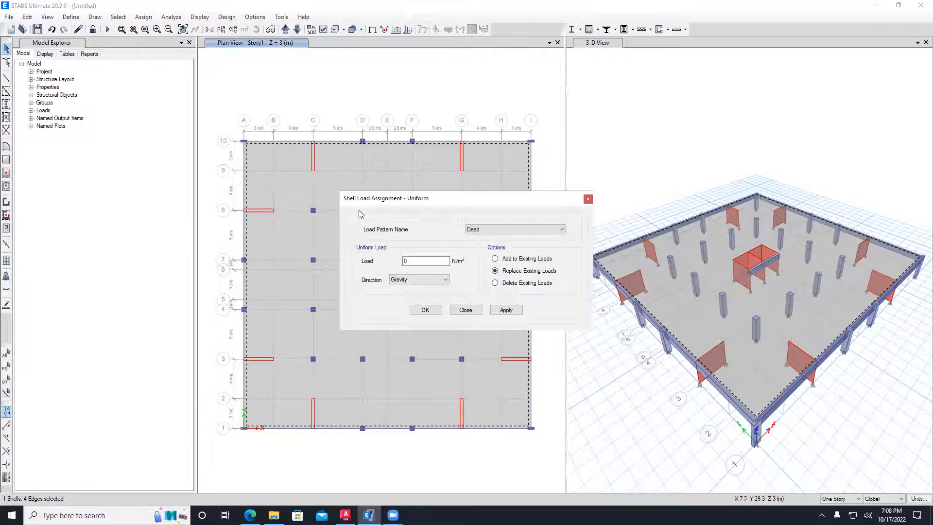
left_click(487, 234)
left_click(486, 242)
double_click(408, 261)
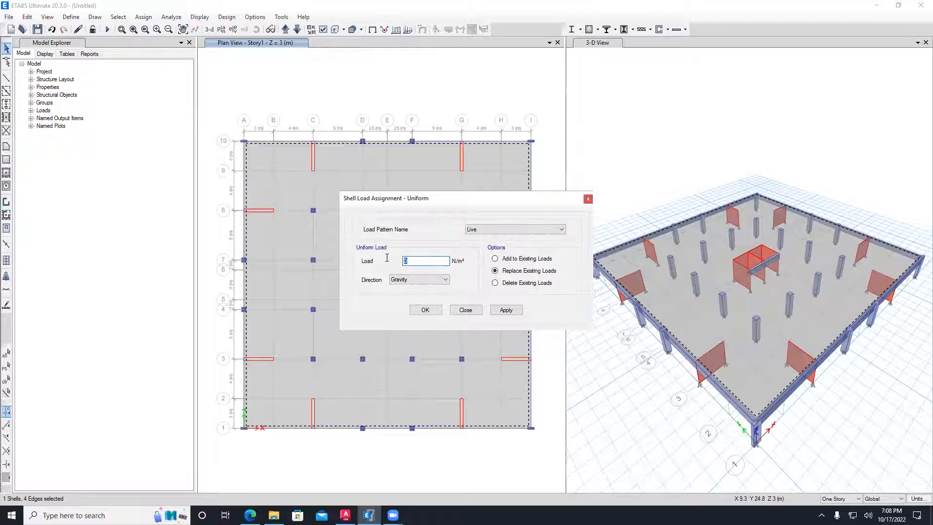
type("1.92")
left_click_drag(416, 262, 411, 260)
left_click(426, 310)
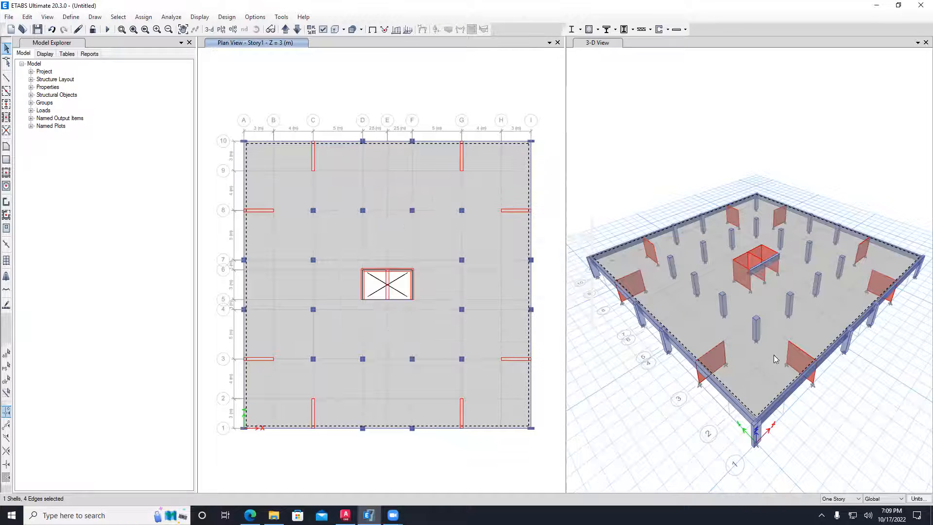
- Change the force unit in the model's consistent units to kN
left_click(917, 499)
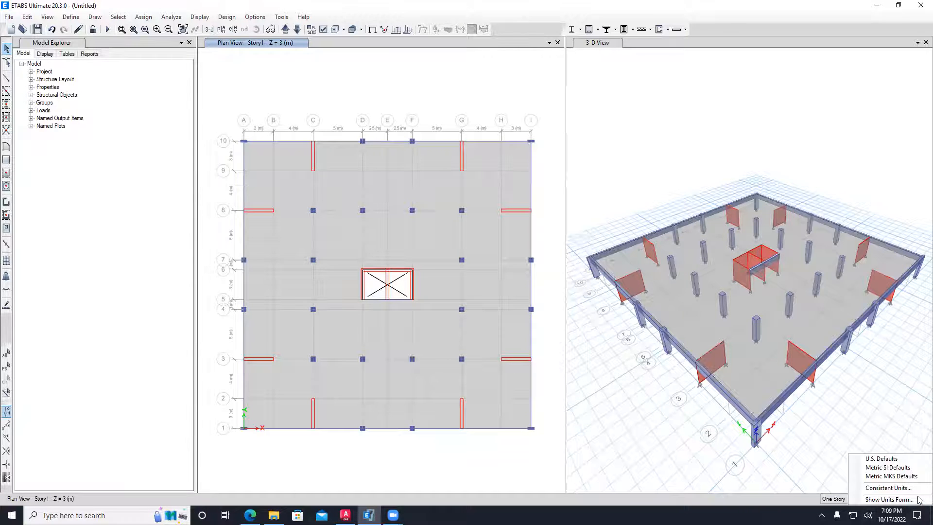
left_click(887, 488)
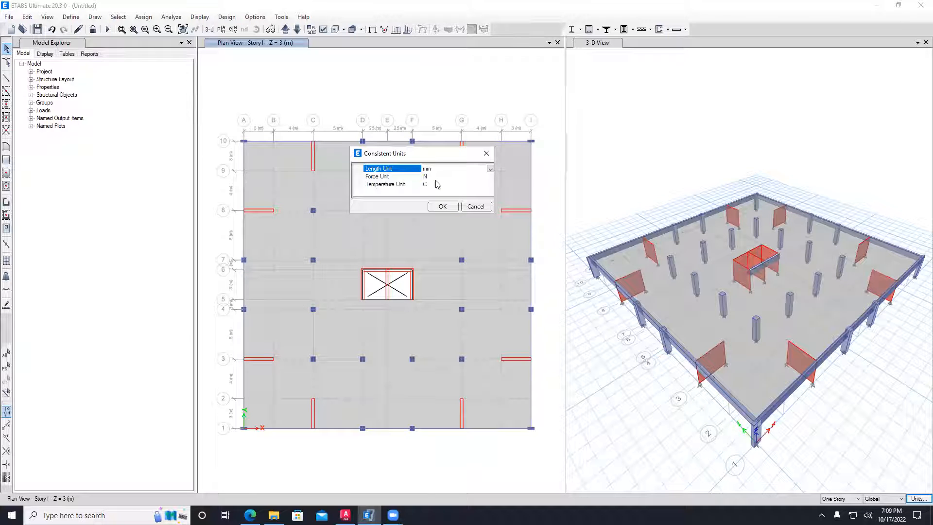
left_click(472, 176)
left_click(490, 177)
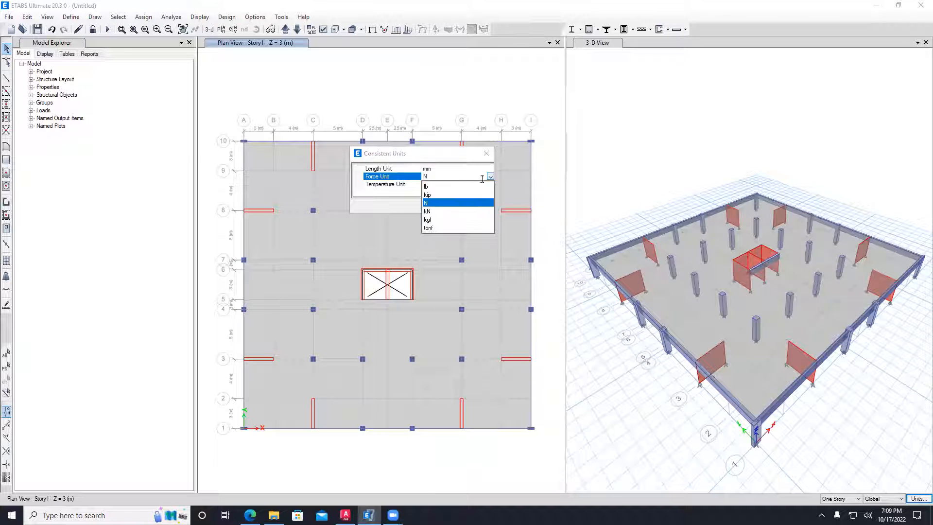
left_click(432, 212)
left_click(450, 207)
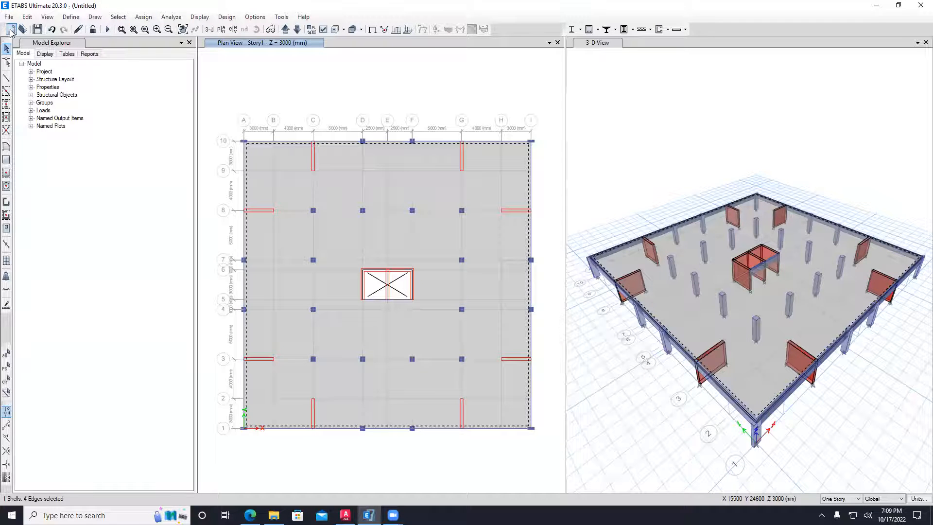
- Start saving the model file, permit all access to the computer's files and open This PC
left_click(37, 30)
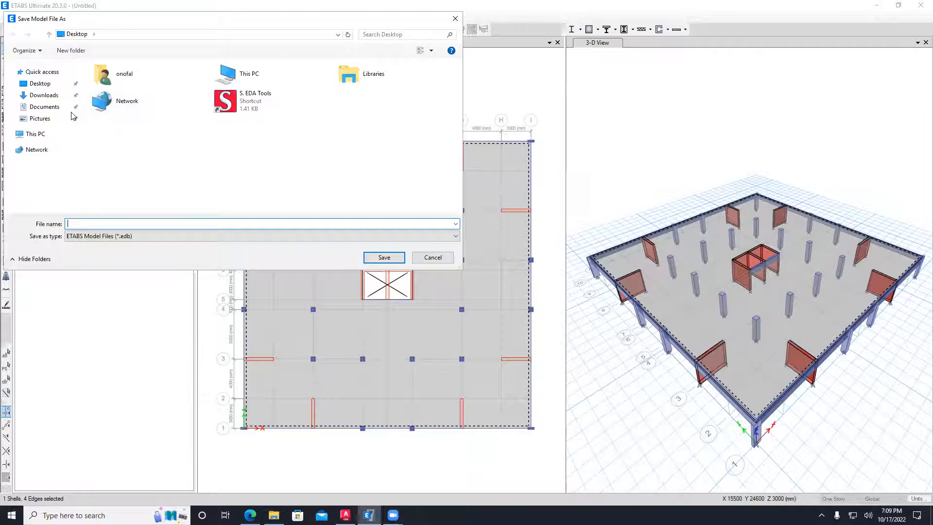
left_click(35, 135)
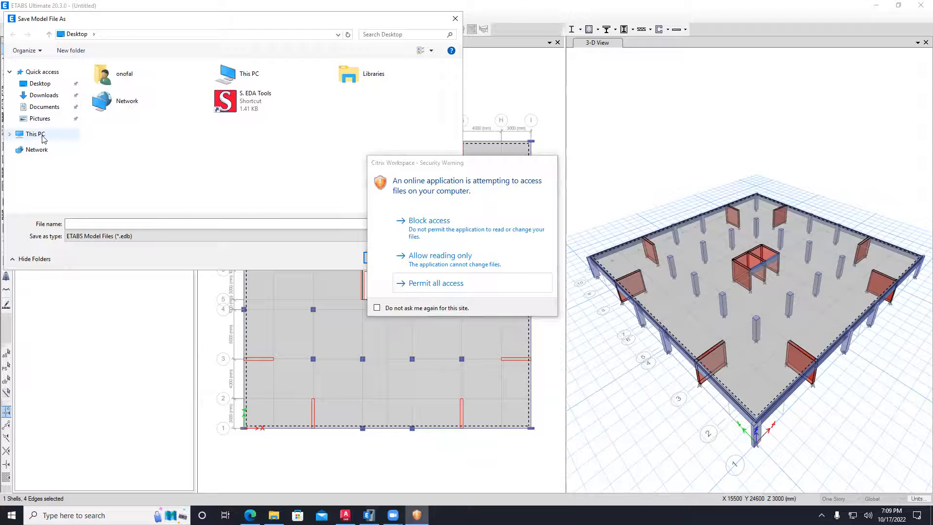
left_click(435, 284)
left_click(10, 133)
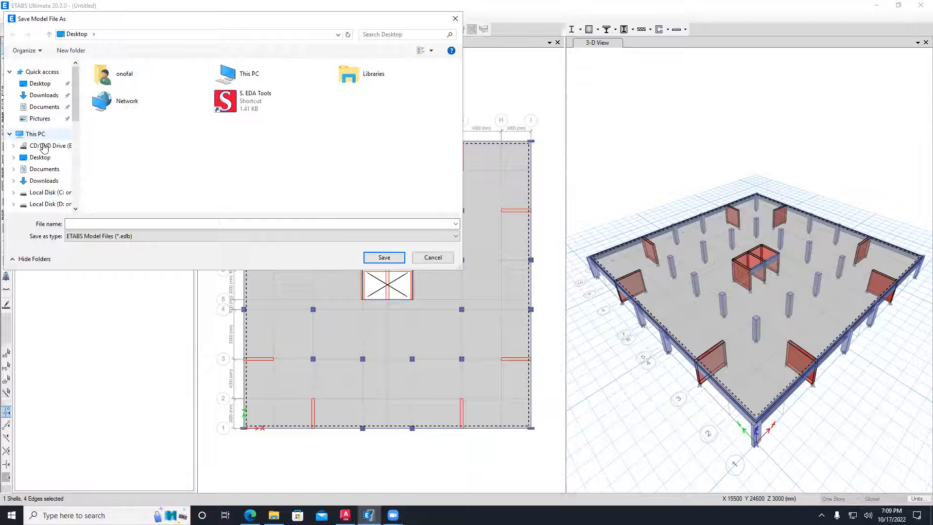
scroll(46, 198, "down", 1)
scroll(43, 194, "up", 1)
left_click(36, 133)
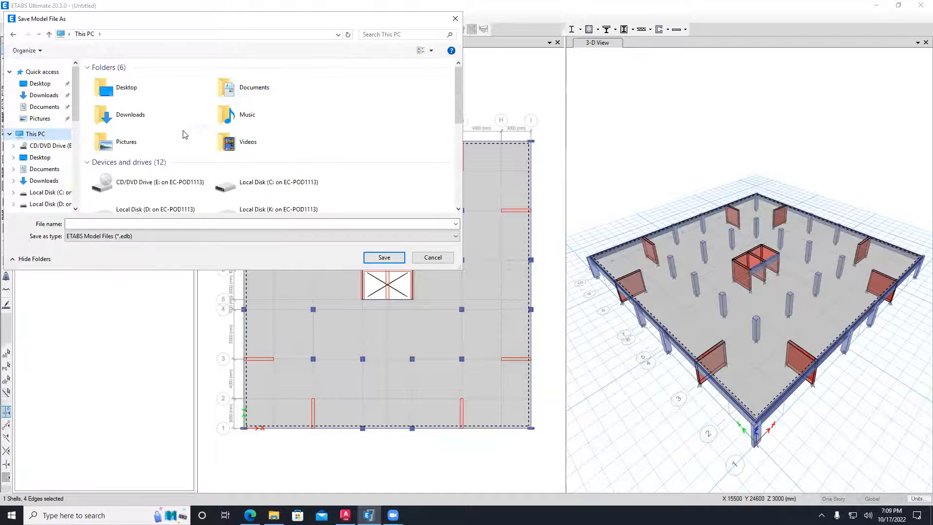
- Browse the drives of This PC and try to open the Documents folder as the save location
scroll(184, 141, "down", 3)
scroll(184, 142, "up", 1)
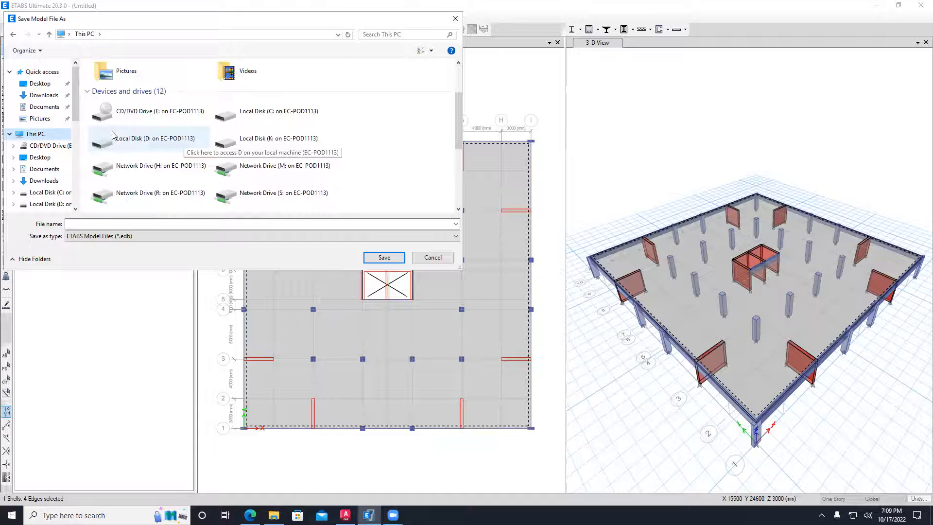
scroll(171, 129, "up", 2)
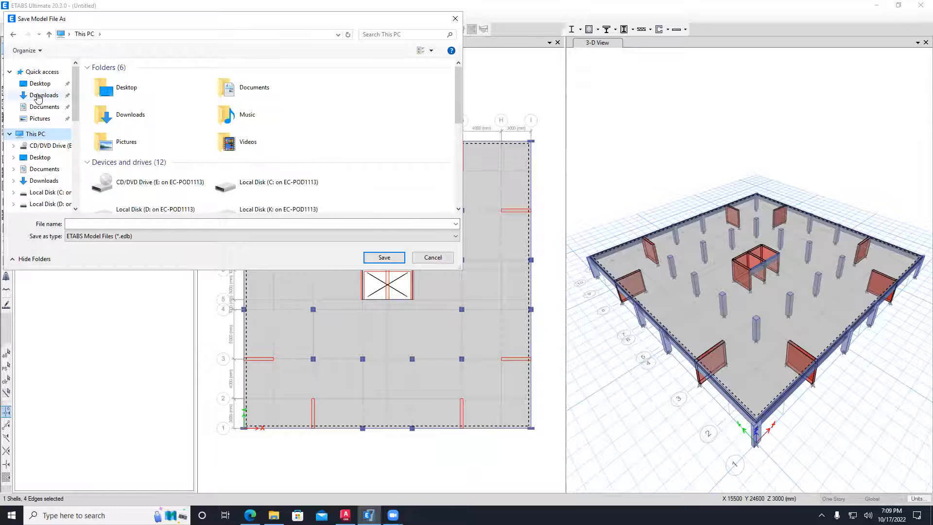
left_click(44, 106)
key("Return")
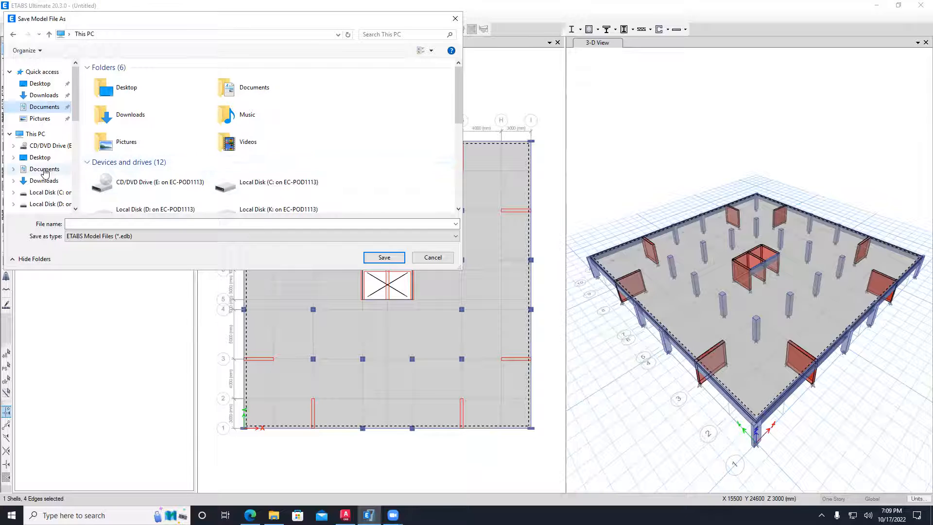
- Open the CES 5106 Fall 2022 folder on network drive H, under My Laptop, FIU, Classes, CES 5106
scroll(44, 173, "down", 3)
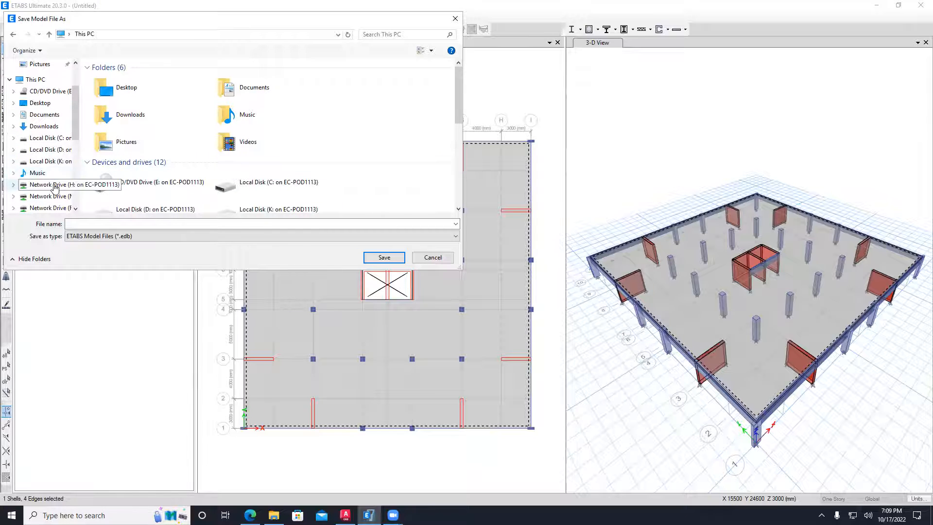
left_click(55, 186)
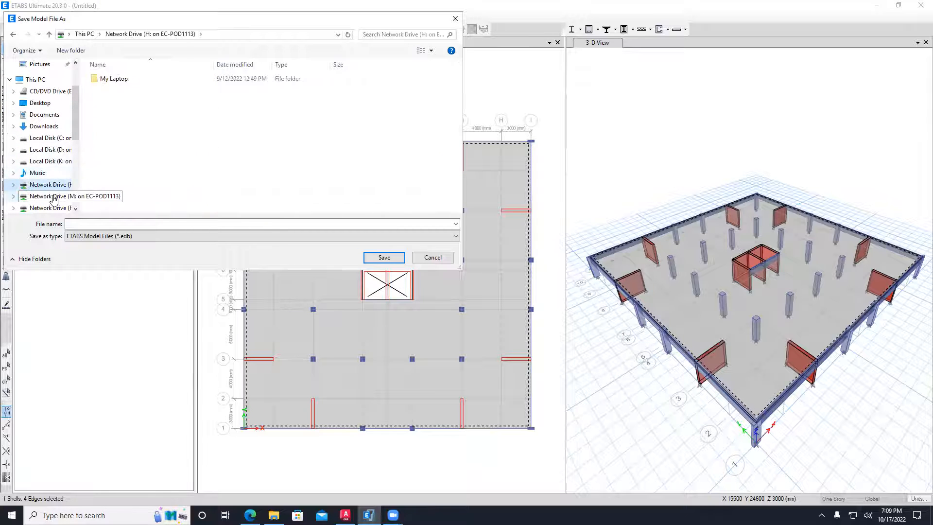
double_click(113, 81)
scroll(127, 169, "down", 3)
double_click(122, 156)
double_click(128, 99)
double_click(129, 80)
double_click(128, 79)
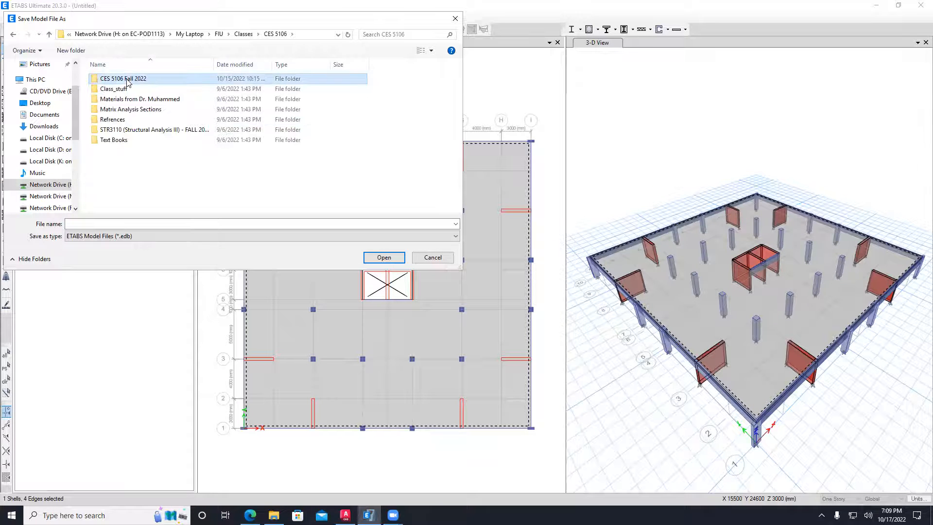
- Create a folder named ETABS inside CES 5106 Fall 2022 and open it
right_click(152, 200)
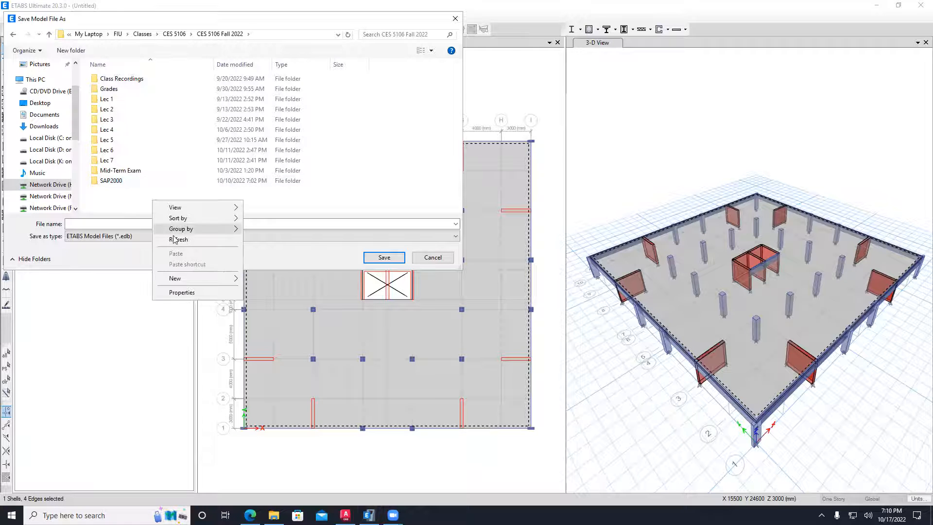
mouse_move(209, 278)
left_click(278, 250)
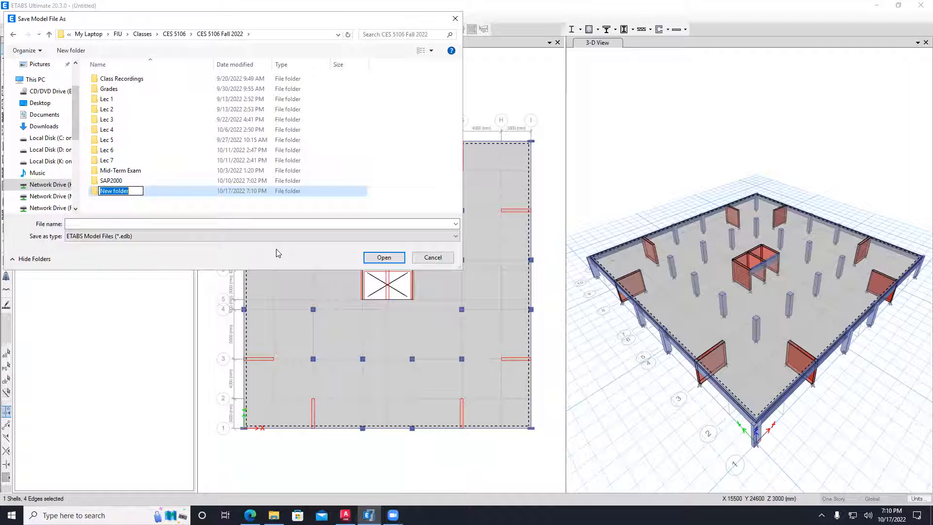
type("ETABS")
key("Return")
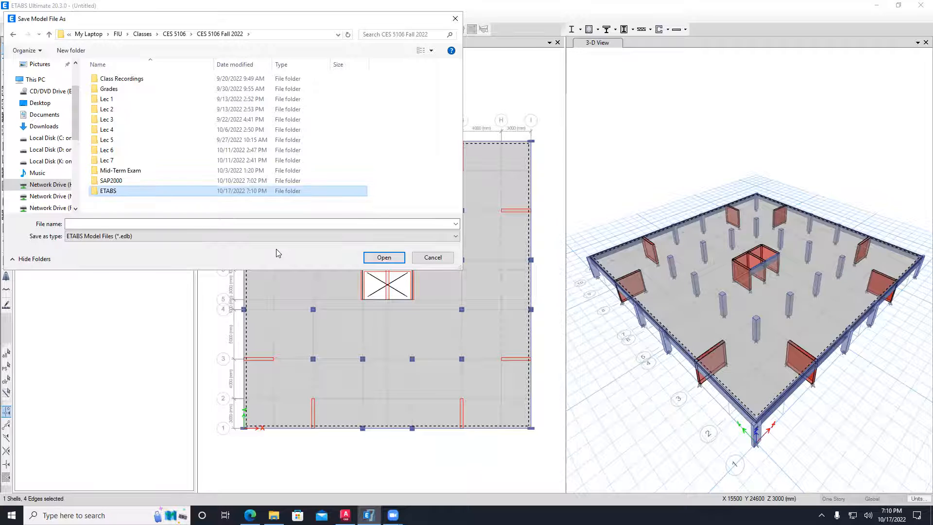
key("Return")
- Try to save the model in the ETABS folder under the file name Slab 25 cm
left_click(190, 224)
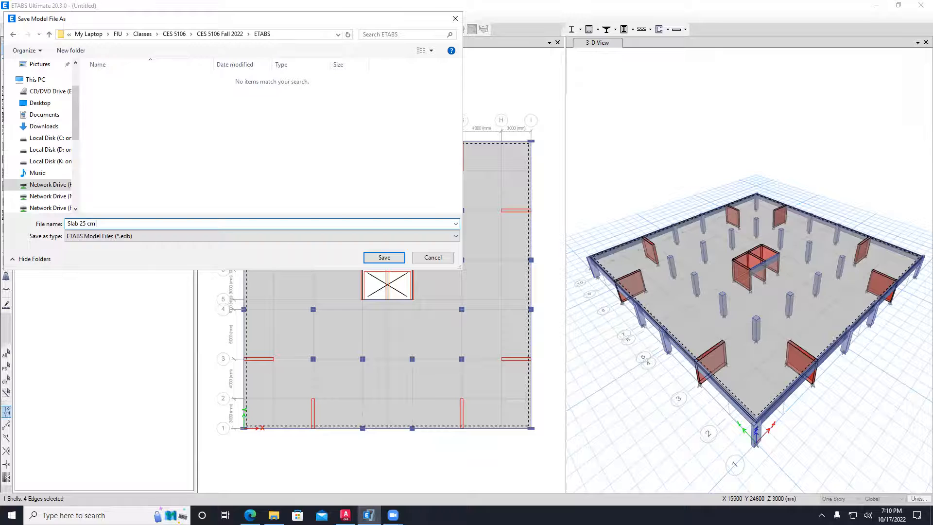
left_click(384, 258)
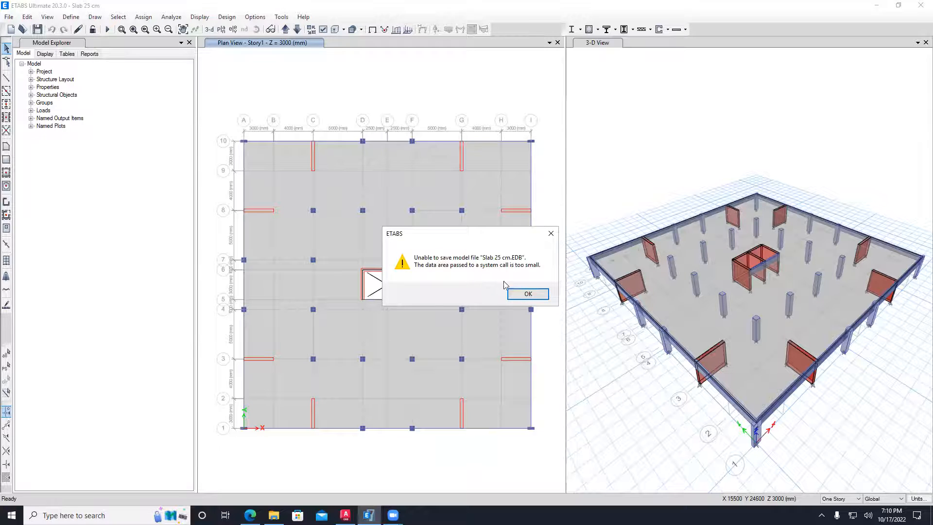
left_click(528, 295)
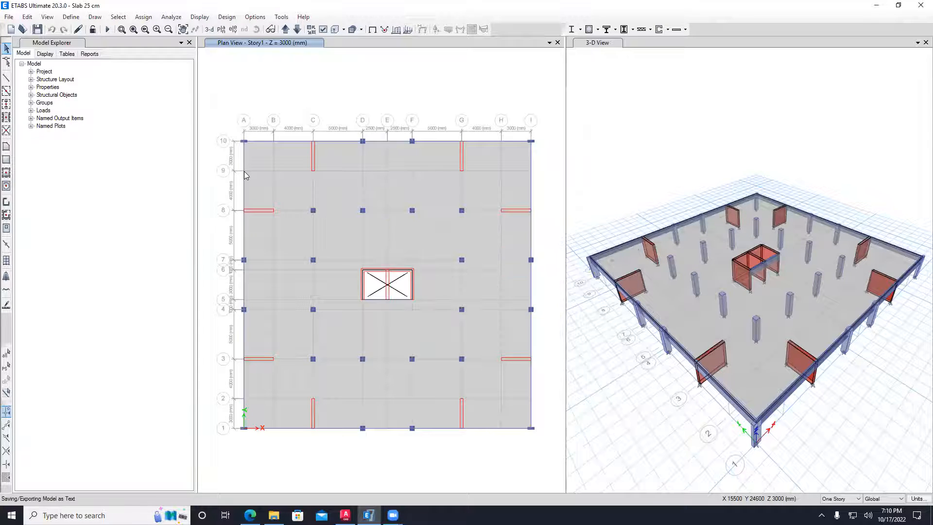
- Start saving the model to another location and try to choose the Desktop folder
left_click(6, 18)
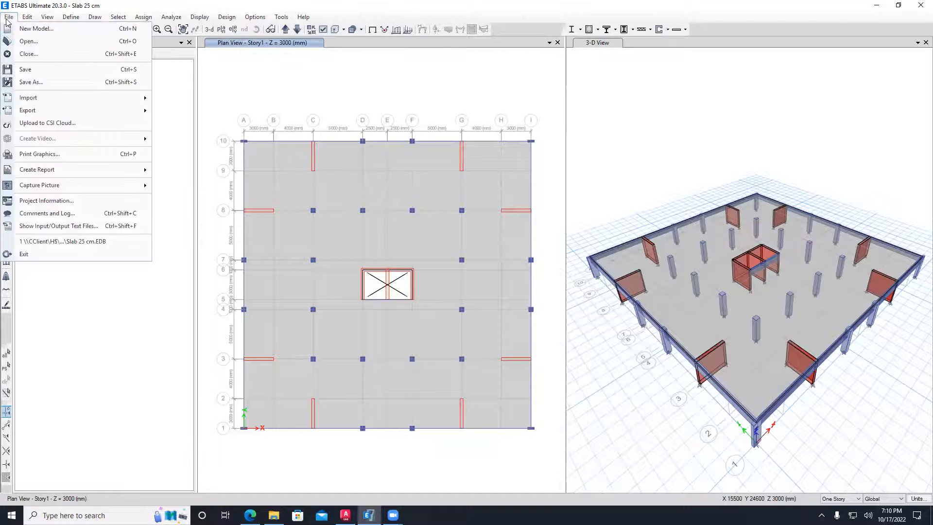
left_click(49, 83)
scroll(50, 107, "down", 5)
scroll(50, 107, "up", 5)
left_click(41, 84)
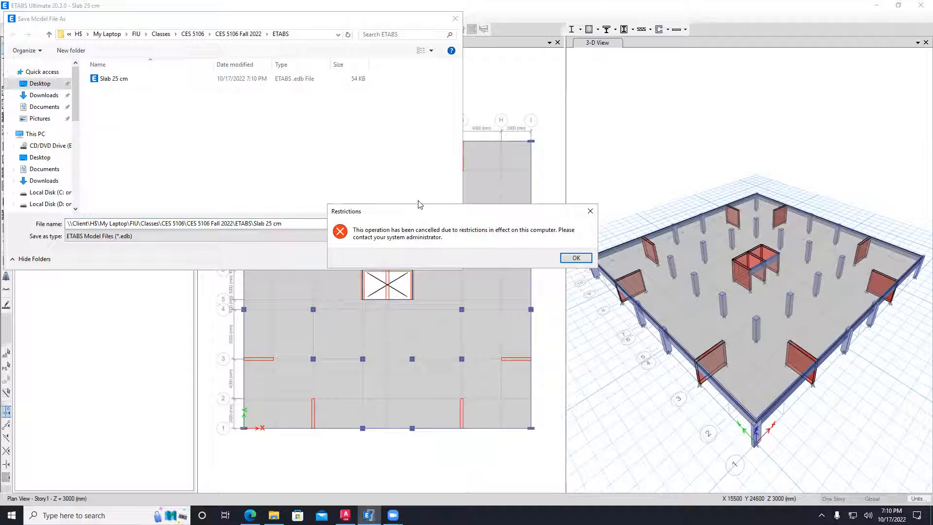
left_click(576, 257)
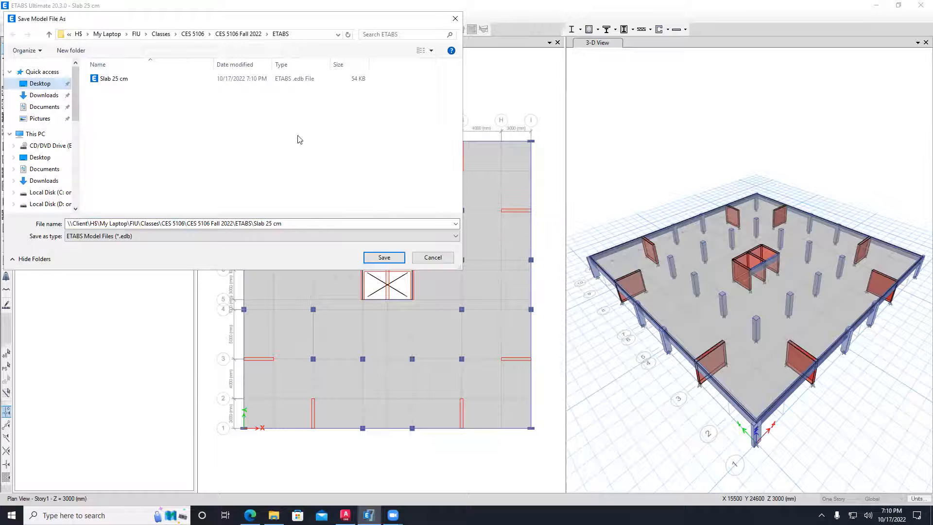
left_click(46, 84)
key("Return")
- Open the user's profile folder under Users on Local Disk (C:) as the save location
scroll(50, 175, "down", 1)
left_click(50, 175)
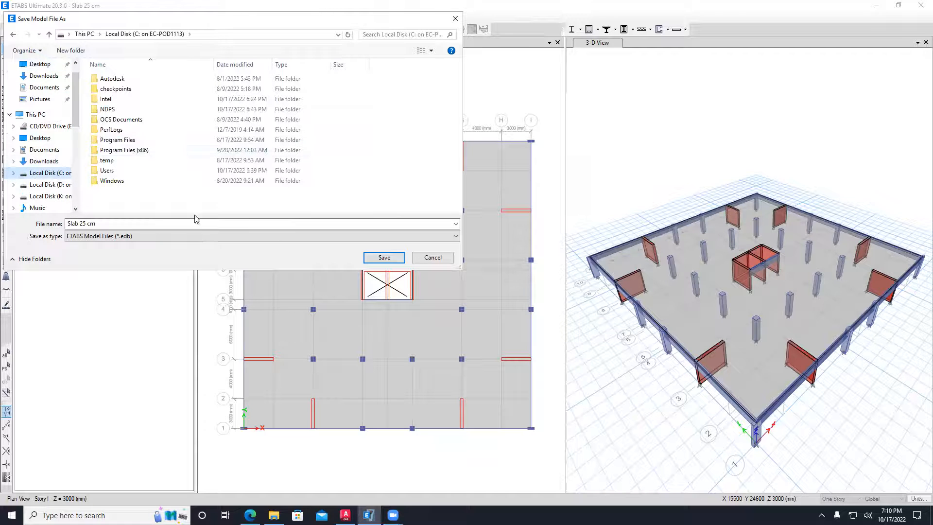
right_click(175, 205)
left_click(117, 171)
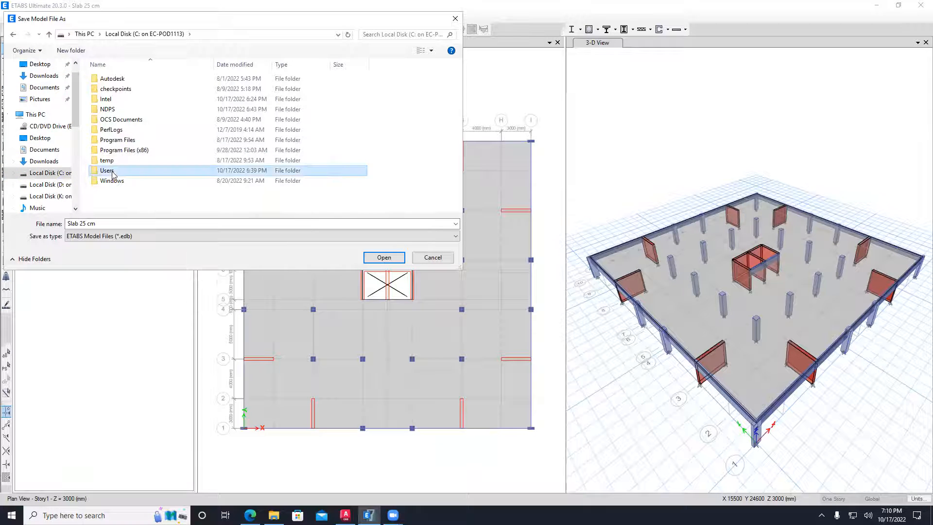
double_click(116, 171)
left_click(112, 79)
double_click(112, 78)
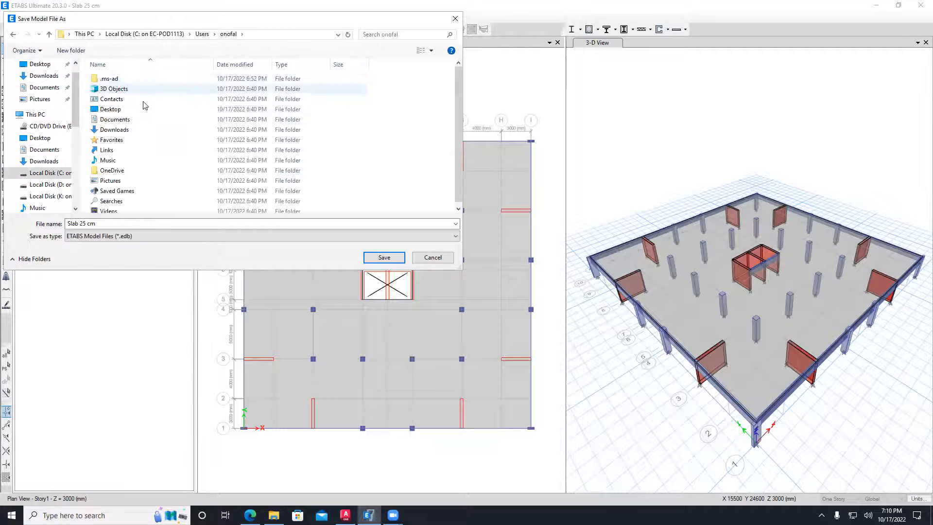
- Create a folder named ETABS in the user's profile folder and try to save the model there as Slab 25 cm
scroll(369, 125, "down", 1)
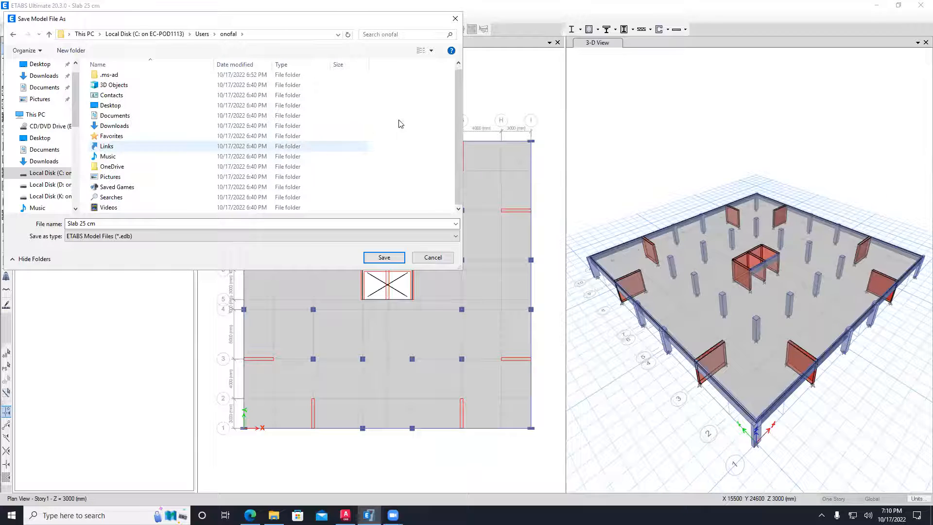
right_click(400, 120)
mouse_move(451, 209)
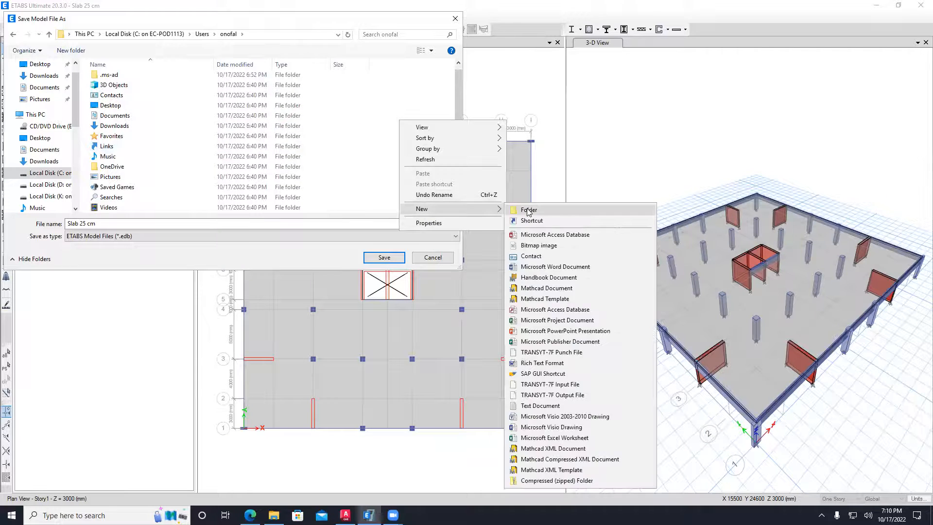
left_click(535, 208)
type("ETABS")
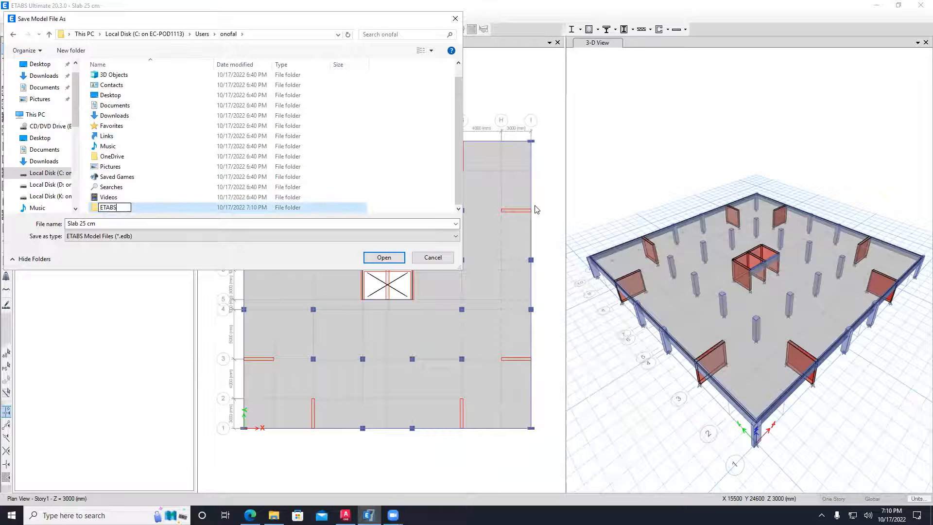
key("Return")
key("Return")
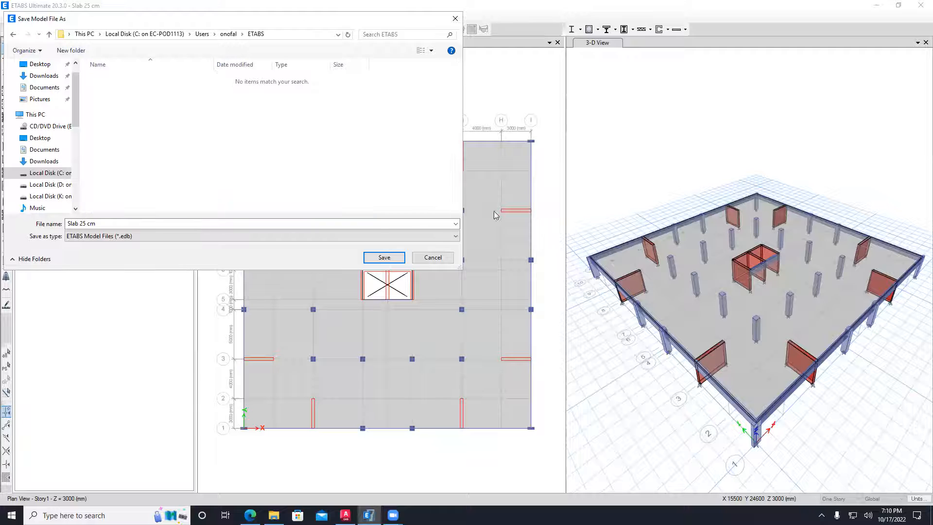
left_click(384, 258)
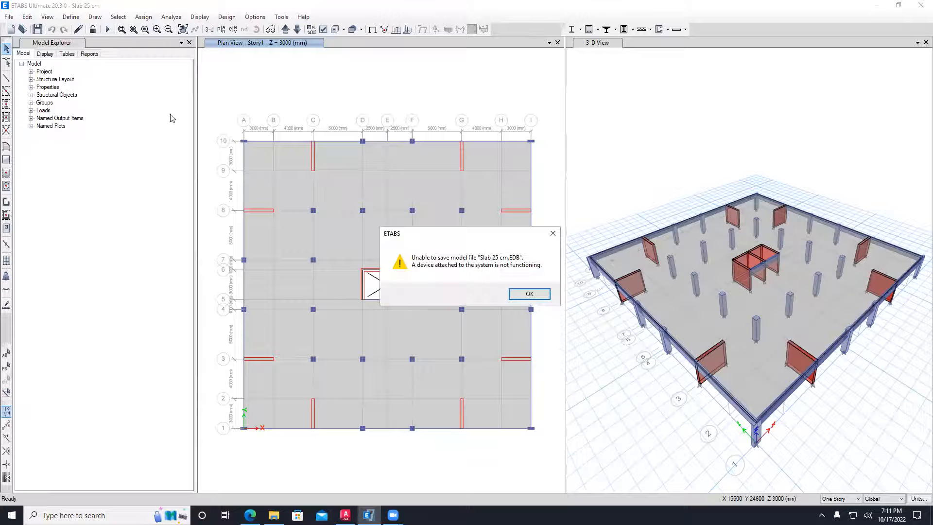
left_click(530, 294)
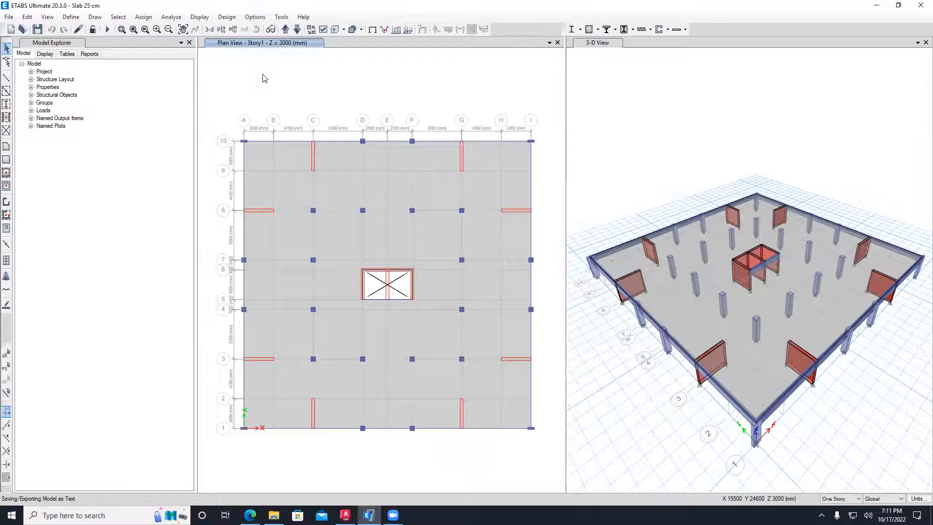
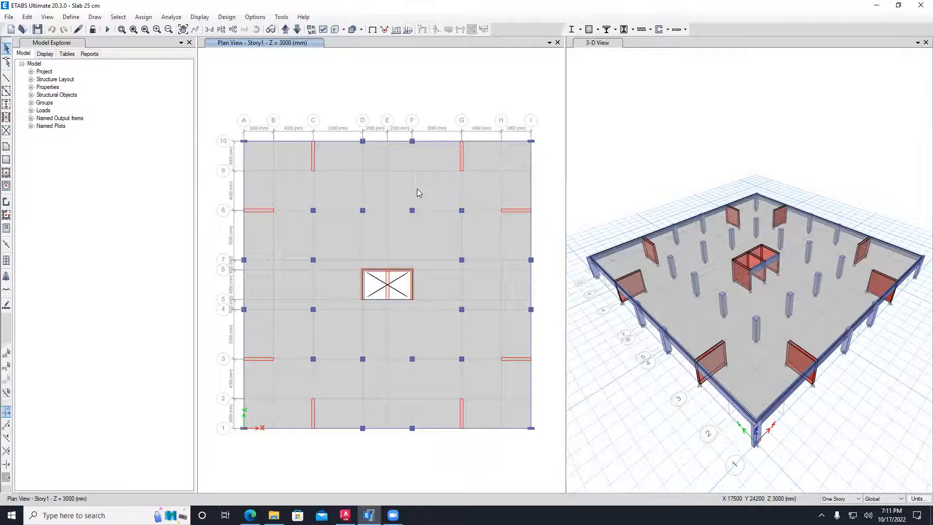
- Assign a uniform Live load of 1.92 kN/mm² in the gravity direction to the floor slab
left_click(430, 188)
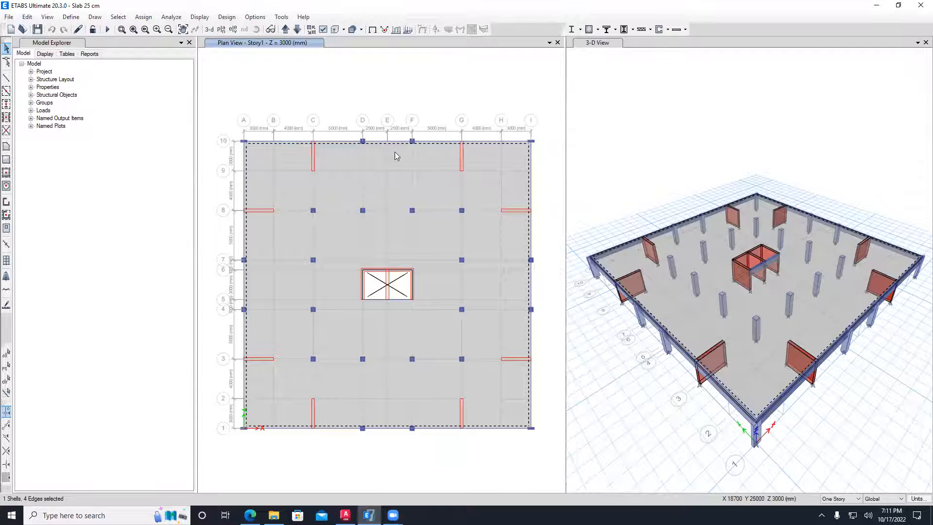
left_click(143, 17)
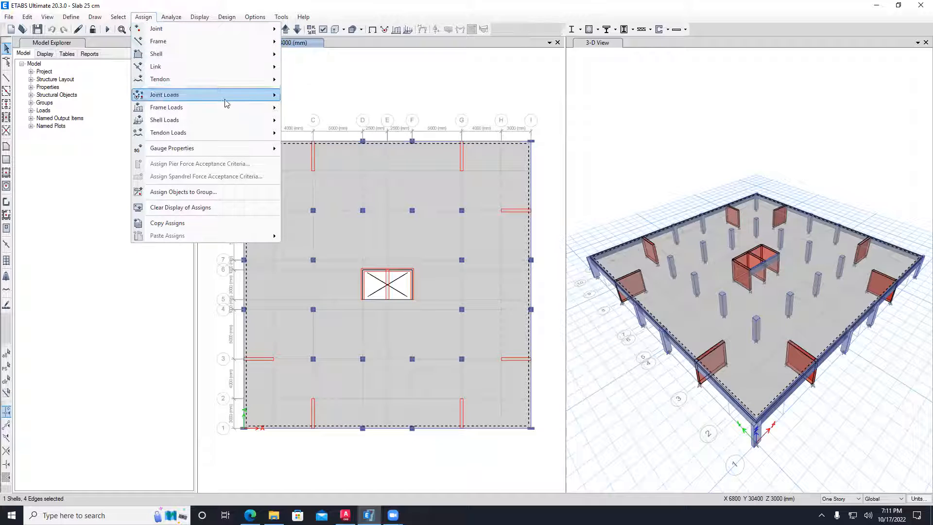
mouse_move(250, 120)
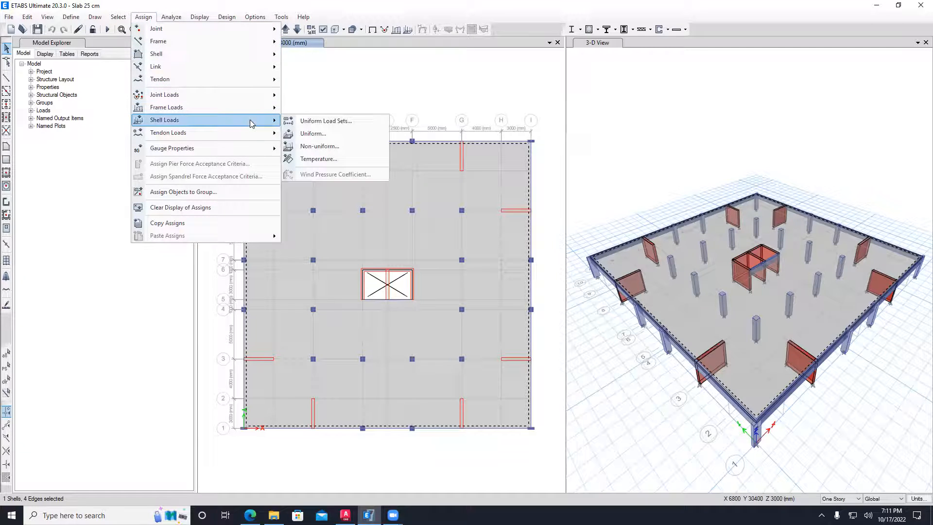
left_click(311, 133)
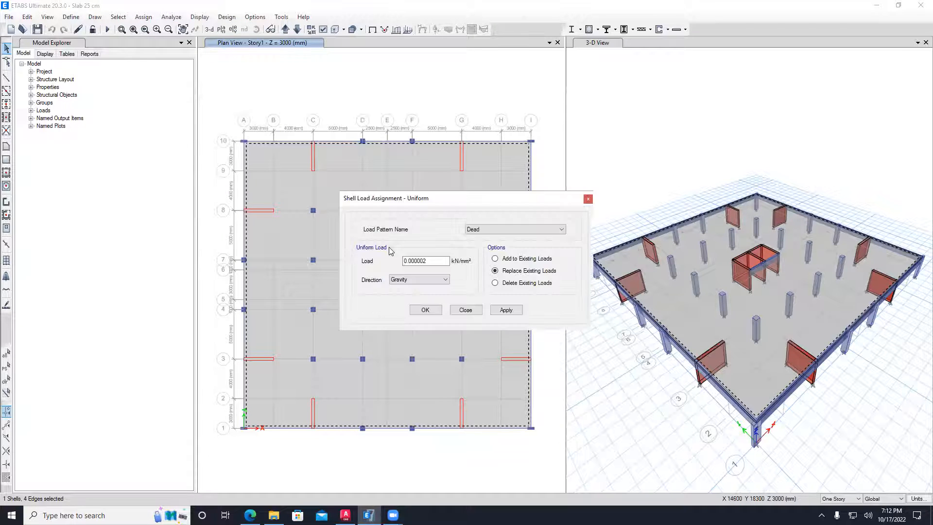
double_click(422, 260)
left_click(490, 230)
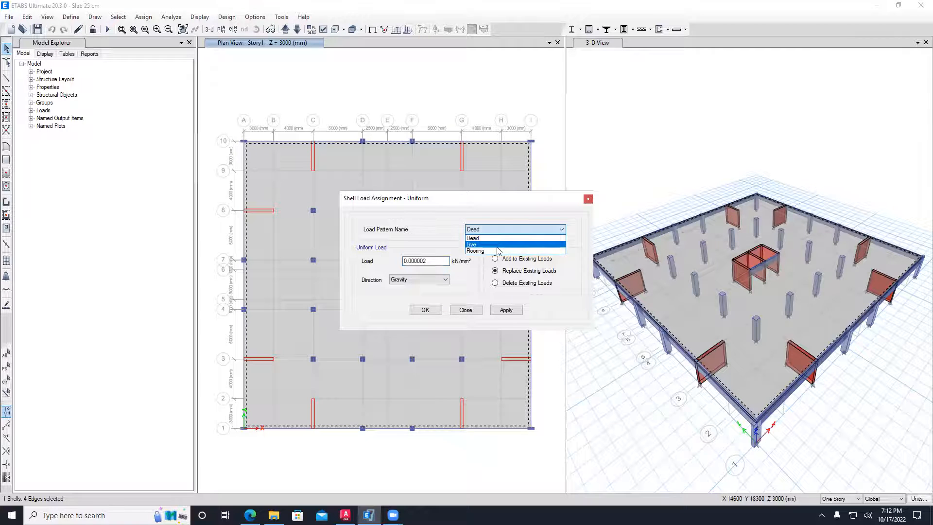
left_click(496, 245)
left_click_drag(438, 261, 334, 255)
type("1.92")
left_click(427, 313)
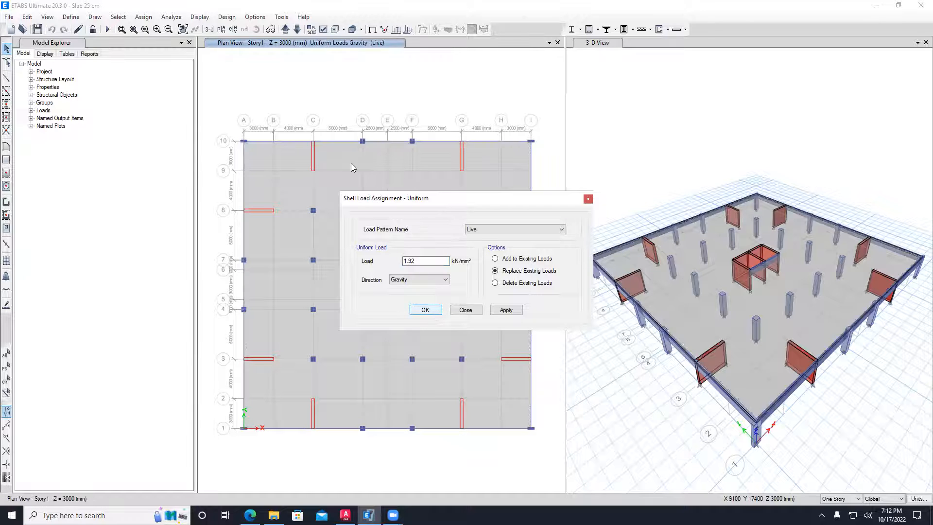
left_click(426, 187)
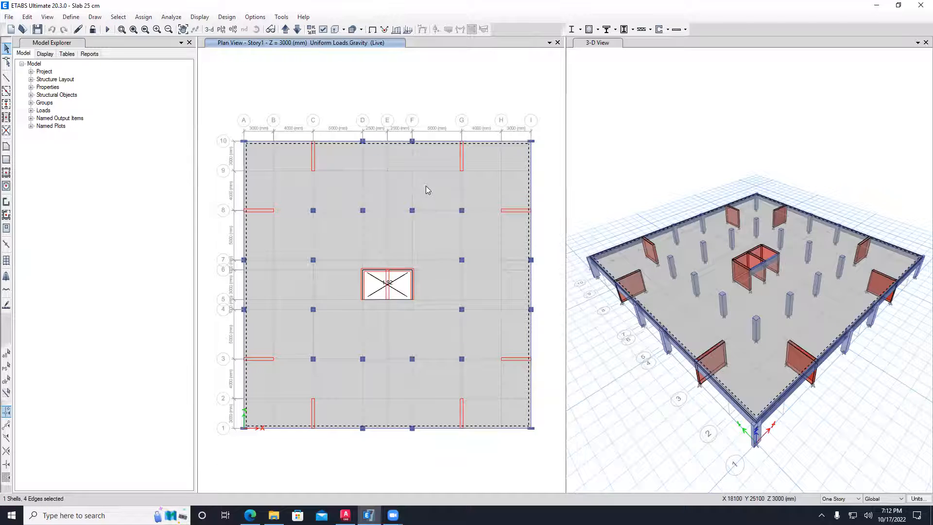
left_click(144, 17)
mouse_move(251, 112)
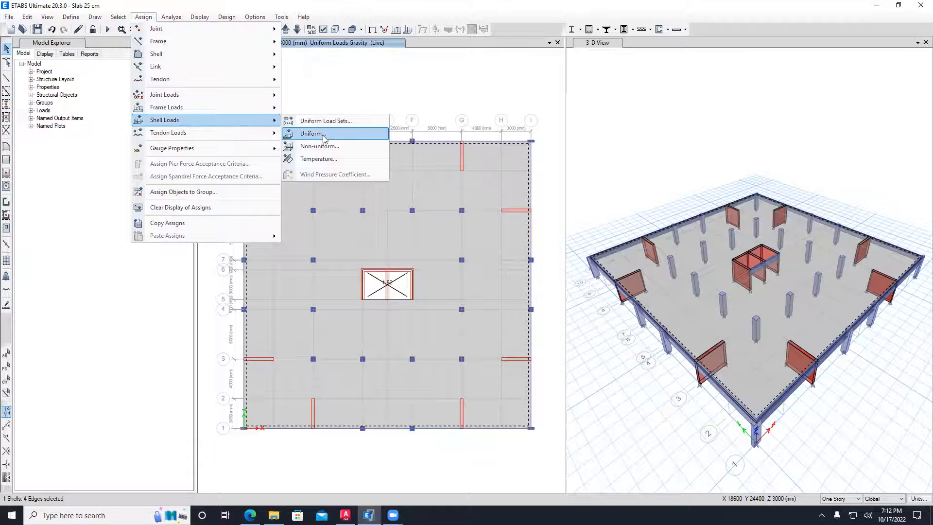
left_click(324, 138)
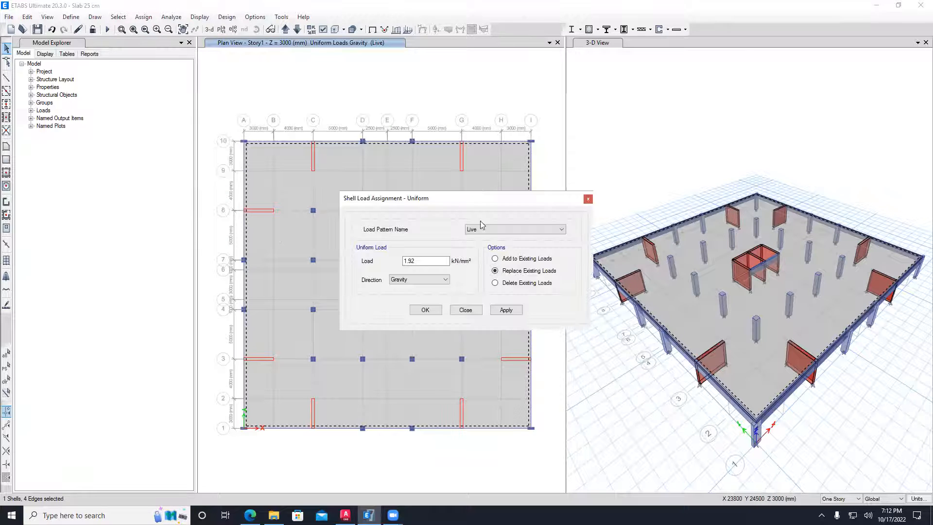
left_click(481, 228)
left_click(484, 250)
left_click_drag(420, 260, 377, 259)
type("1")
left_click(588, 200)
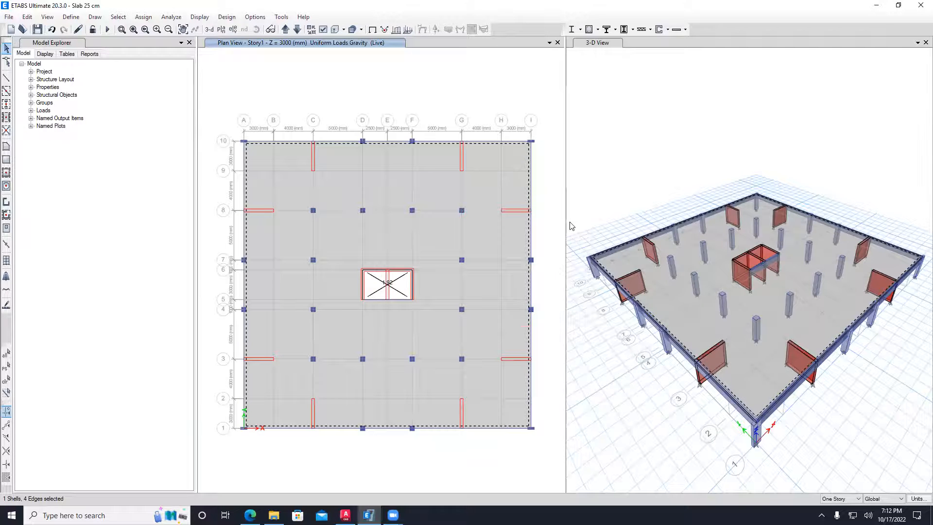
- Change the consistent units to metres for length and kN for force
left_click(918, 501)
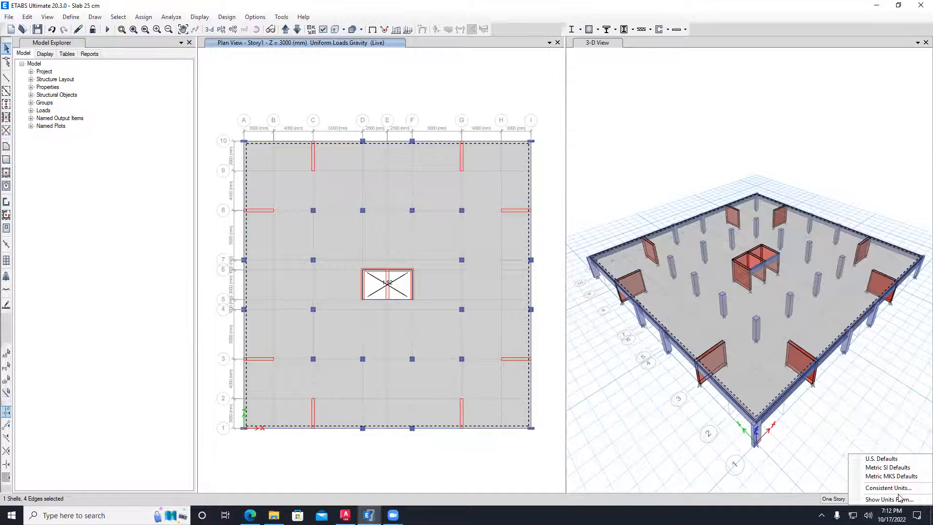
left_click(890, 491)
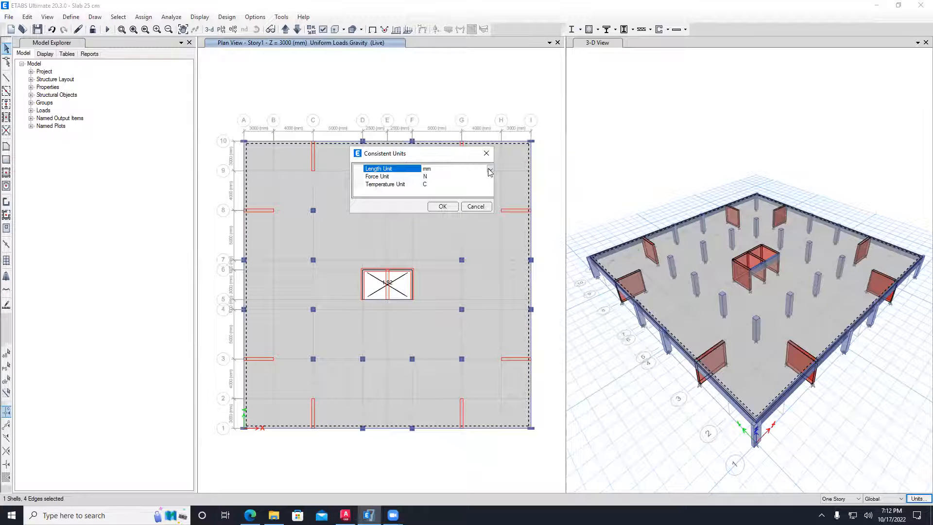
left_click(489, 169)
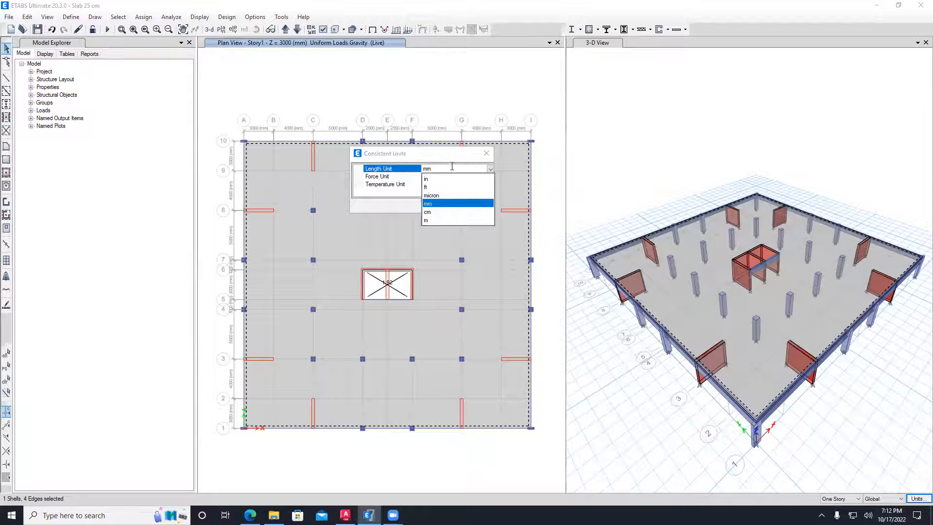
left_click(430, 221)
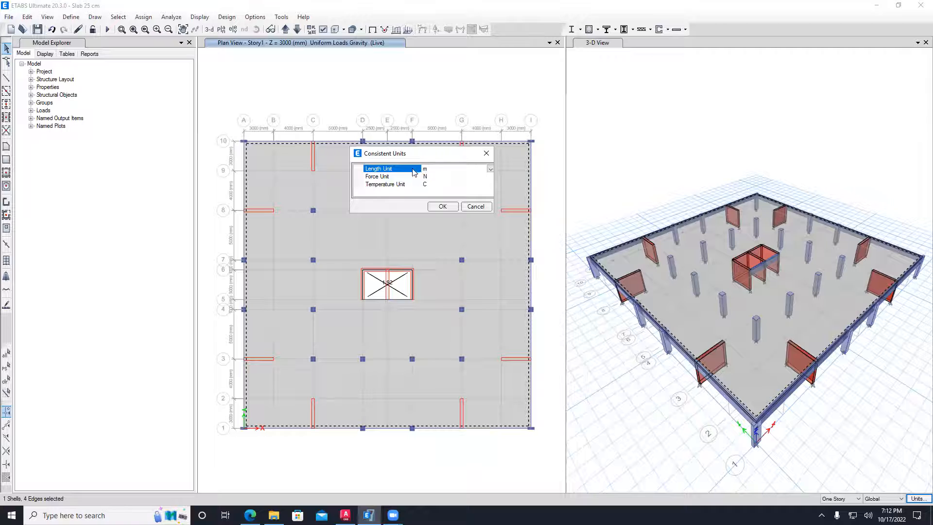
left_click(450, 178)
left_click(490, 176)
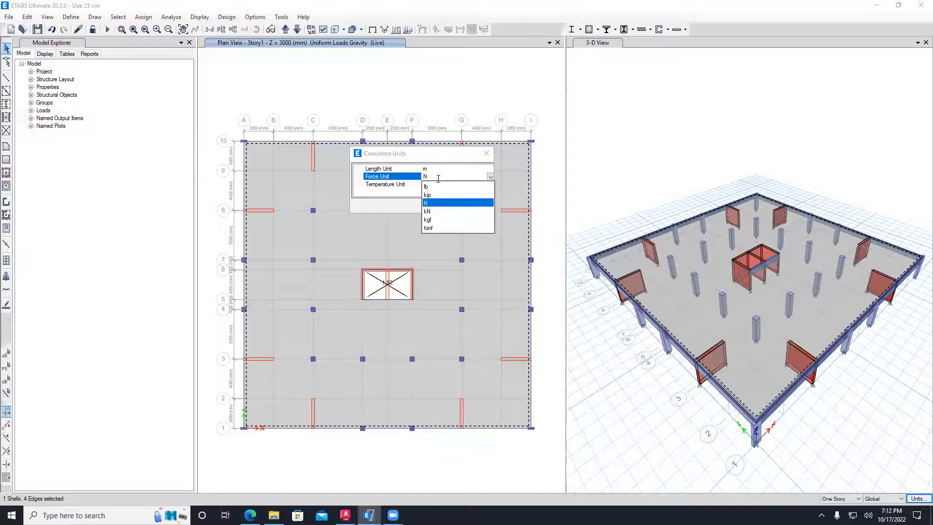
left_click(431, 211)
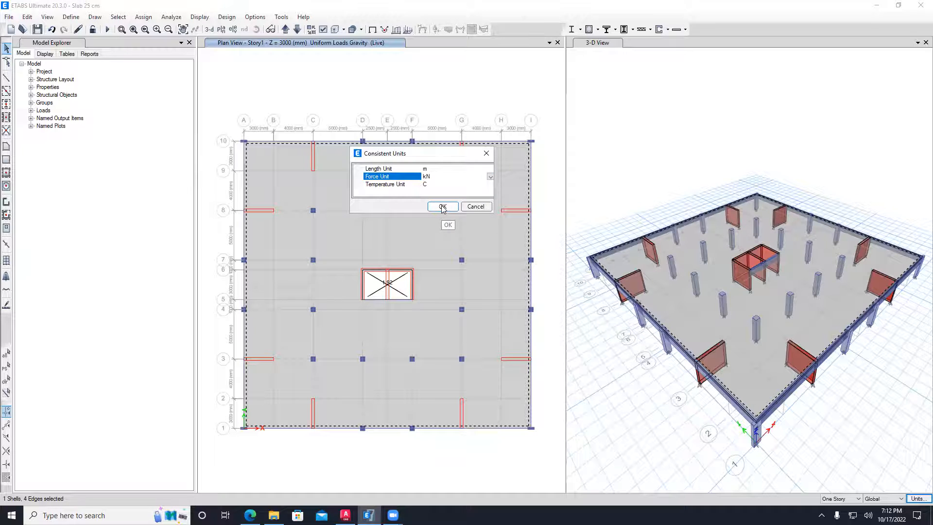
left_click(442, 206)
- Replace the floor slab's uniform Live load with 1.92 kN/m² in the gravity direction
left_click(344, 173)
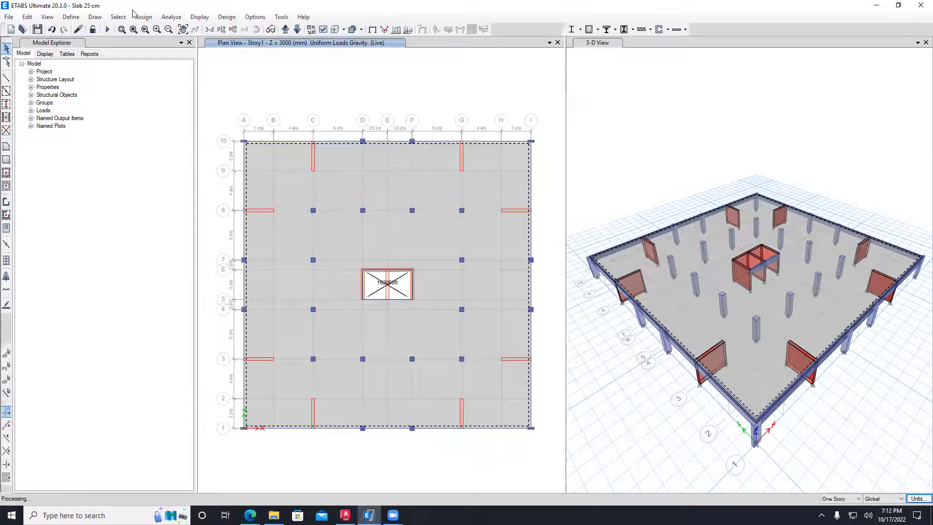
left_click(144, 17)
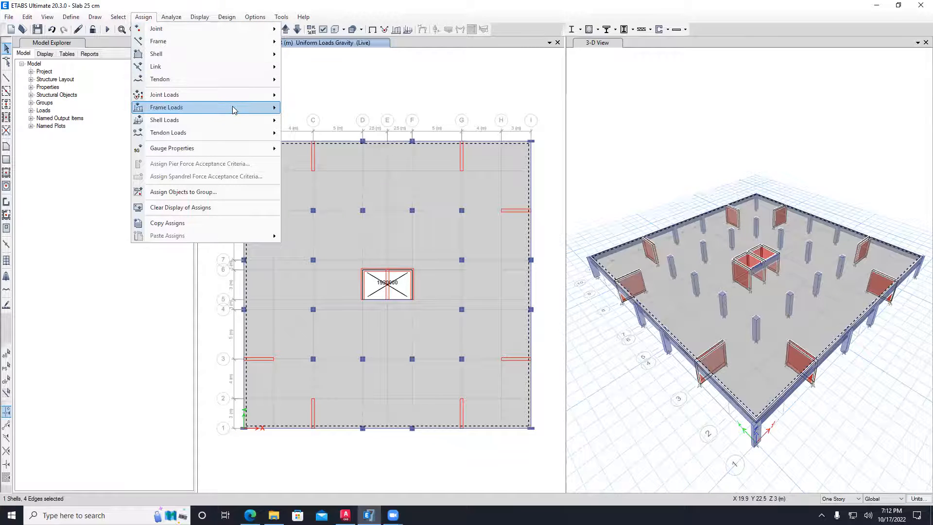
mouse_move(240, 120)
left_click(333, 132)
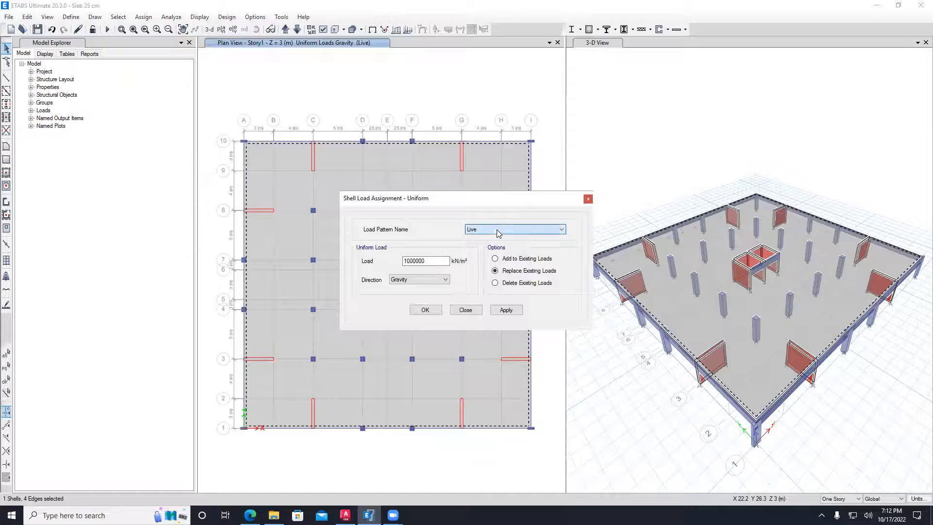
left_click(498, 232)
left_click(476, 246)
double_click(435, 262)
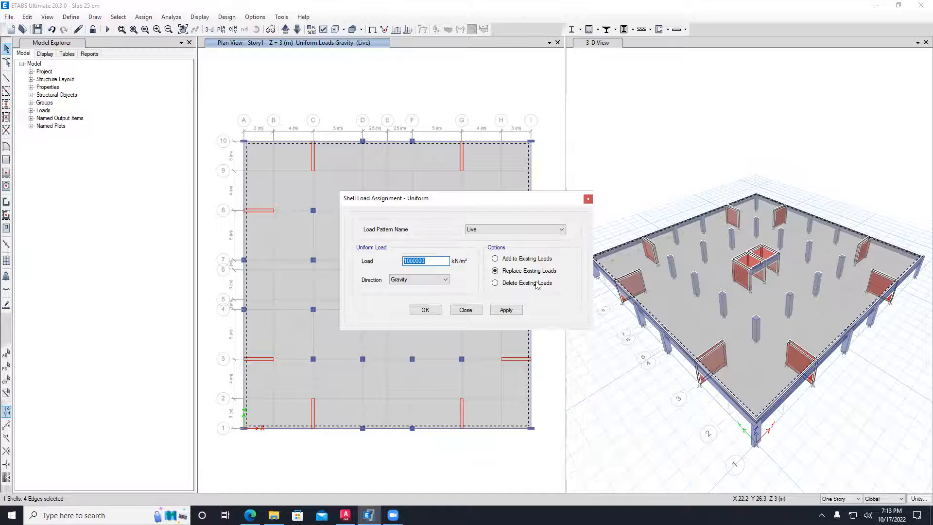
left_click(433, 261)
double_click(434, 262)
type("1.92")
left_click(505, 312)
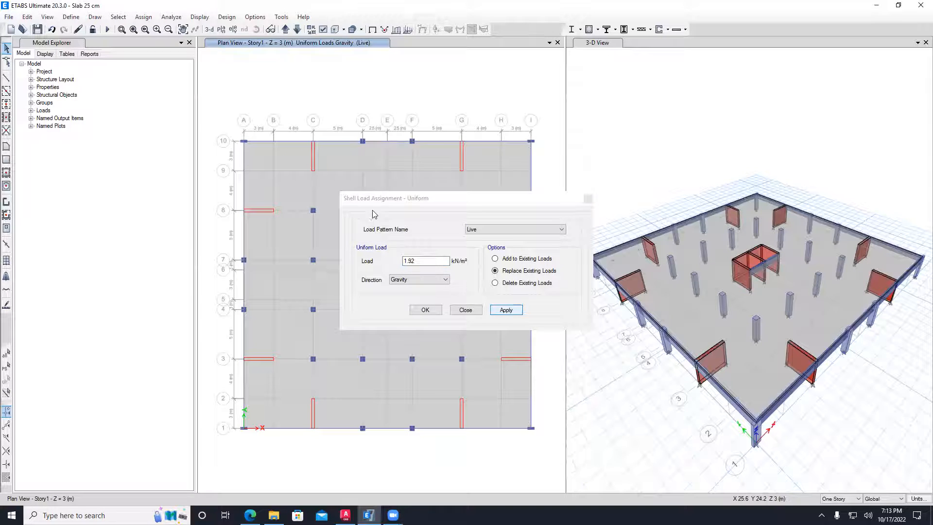
- Assign a uniform Flooring load of 1 kN/m² in the gravity direction to the floor slab, replacing existing loads
left_click(411, 164)
left_click(526, 230)
left_click(500, 253)
left_click_drag(414, 261, 406, 261)
key("BackSpace")
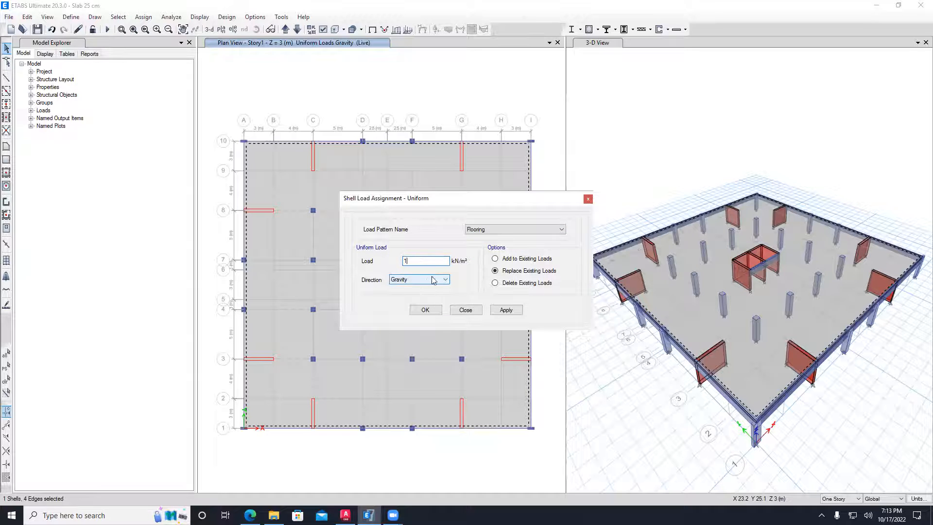
left_click(426, 310)
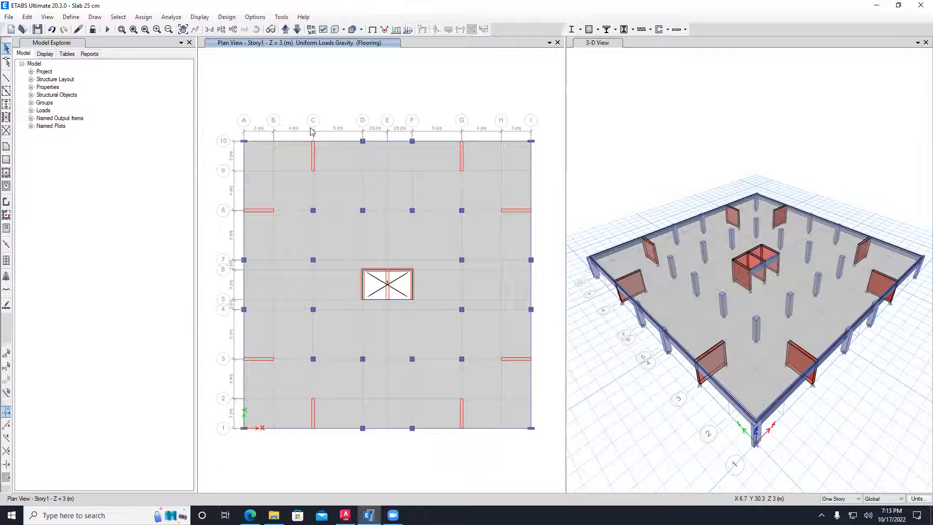
- Confirm the automatic floor mesh settings with General Mesh and an approximate maximum mesh size
left_click(176, 17)
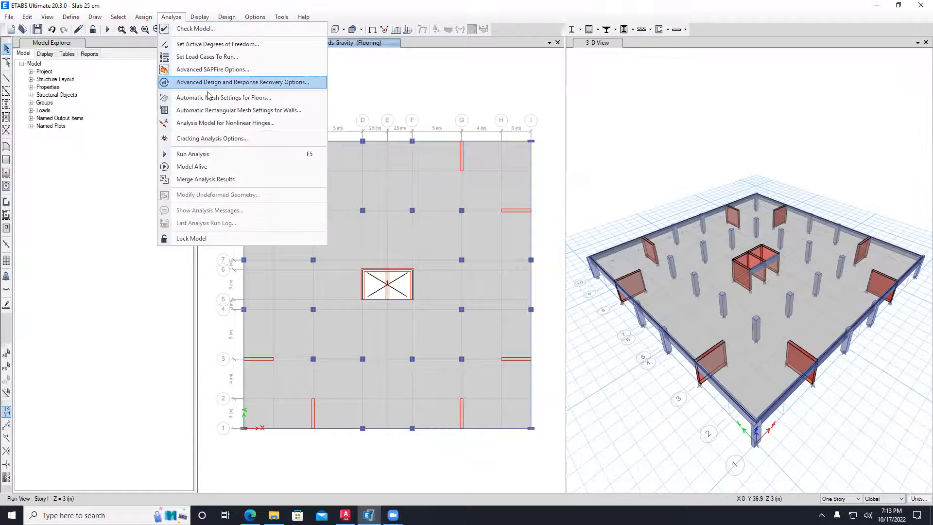
left_click(251, 100)
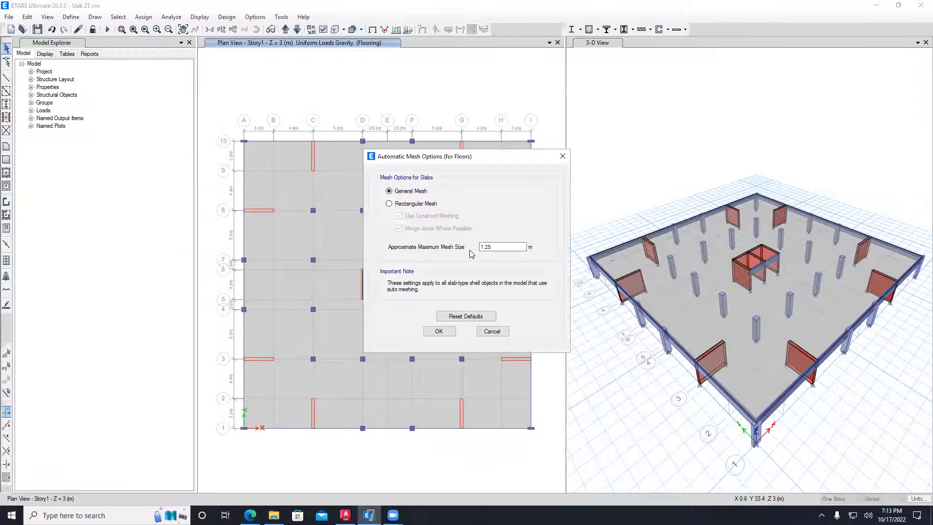
double_click(498, 254)
left_click(439, 331)
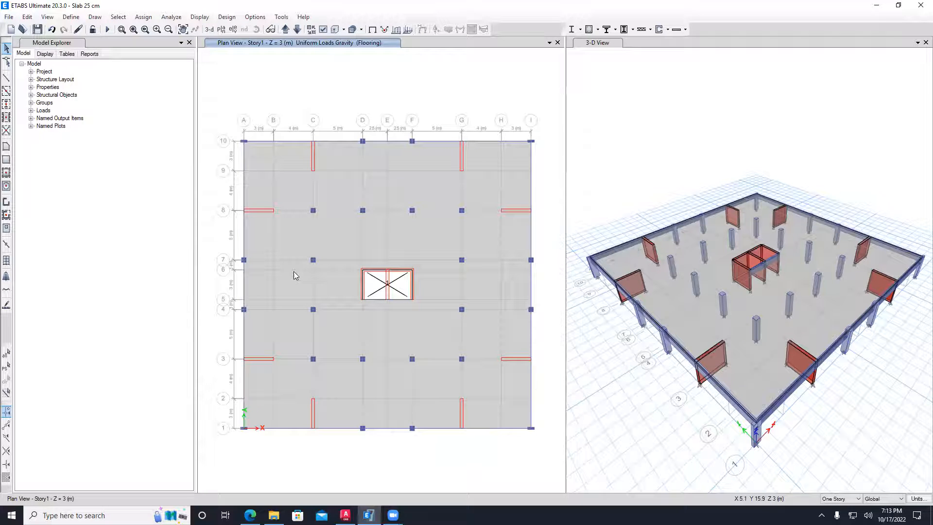
- Run the analysis of the slab model and dismiss the save messages until it completes
left_click(107, 30)
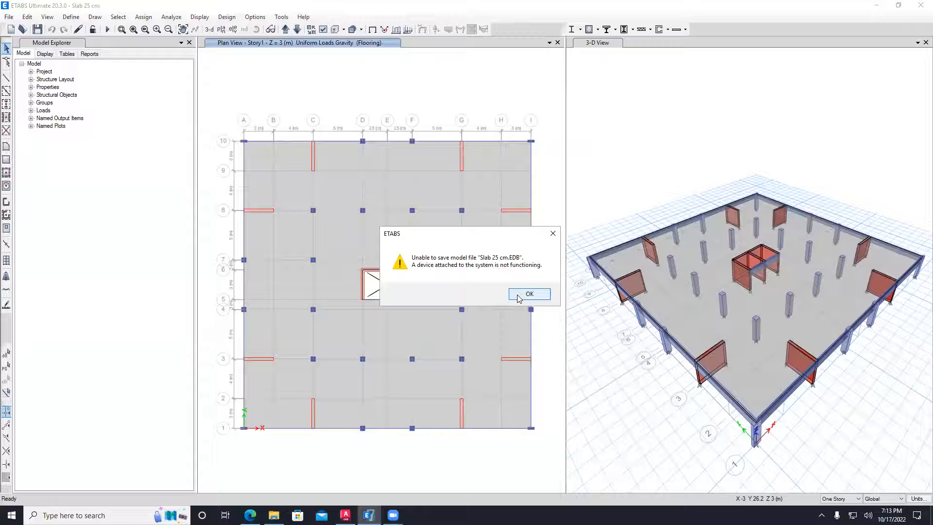
left_click(552, 234)
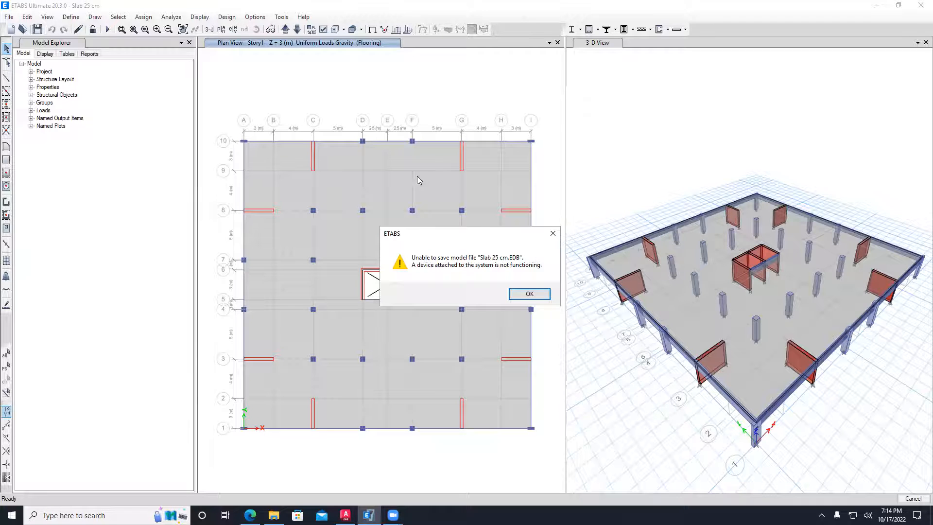
left_click(553, 234)
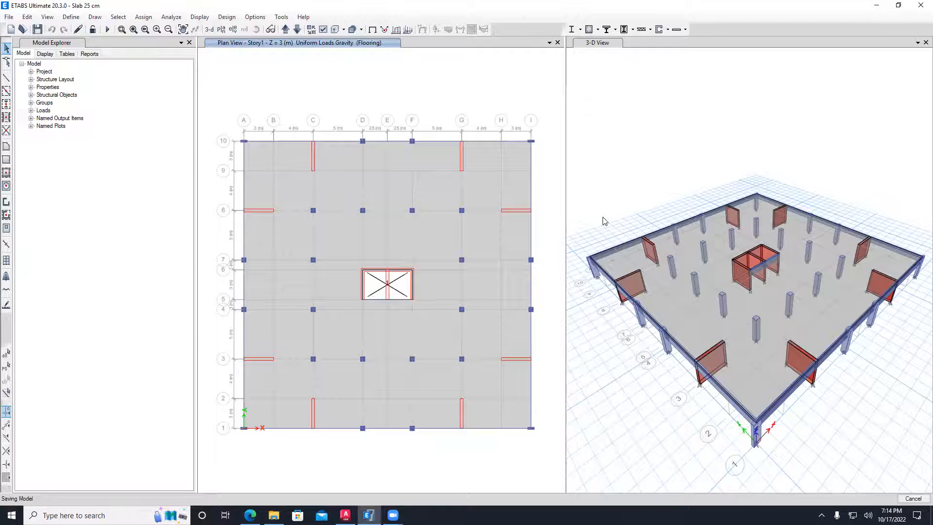
left_click(553, 235)
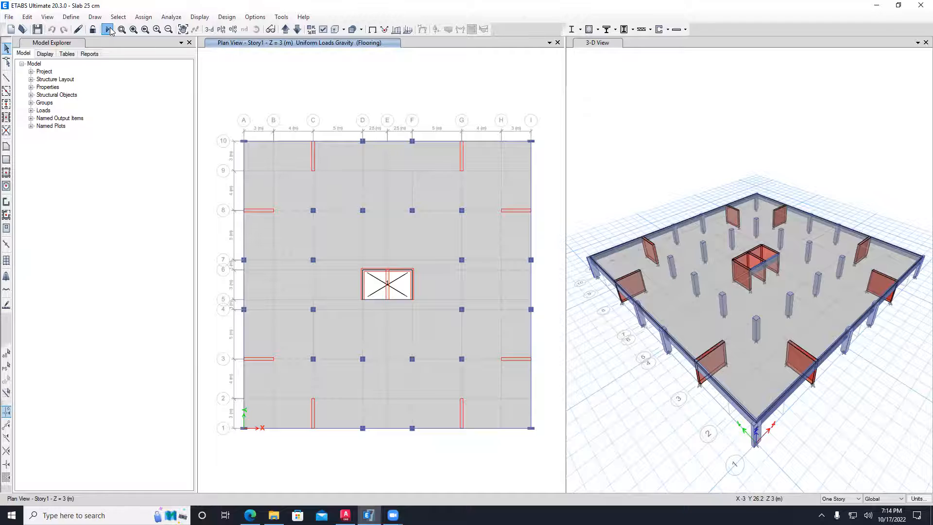
left_click(593, 202)
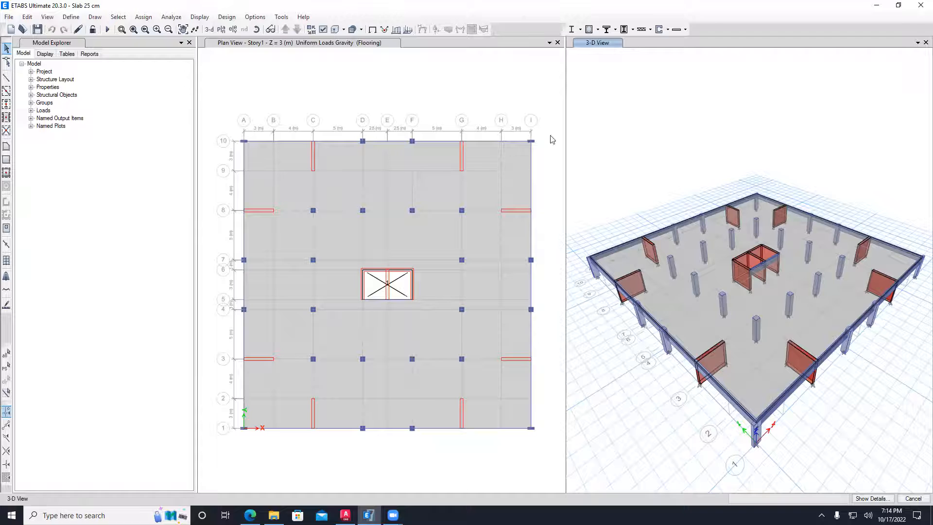
left_click(551, 117)
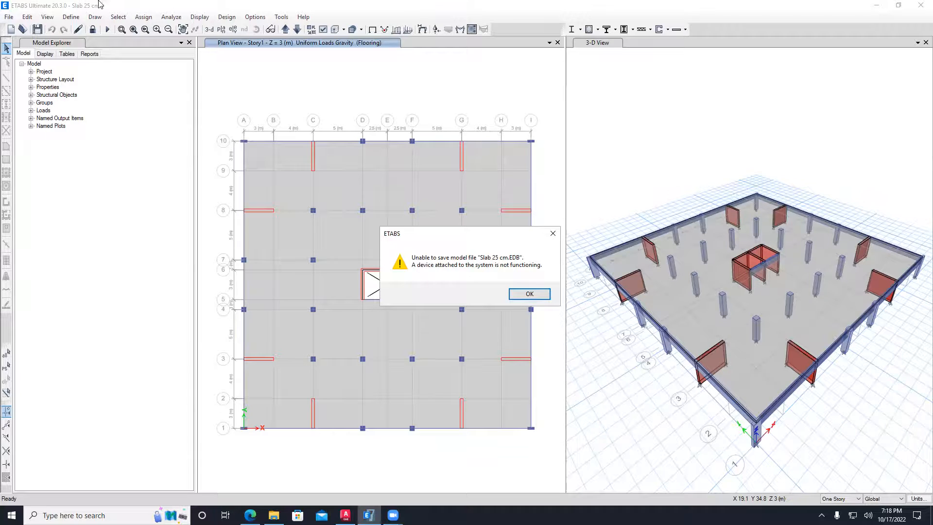
left_click(547, 298)
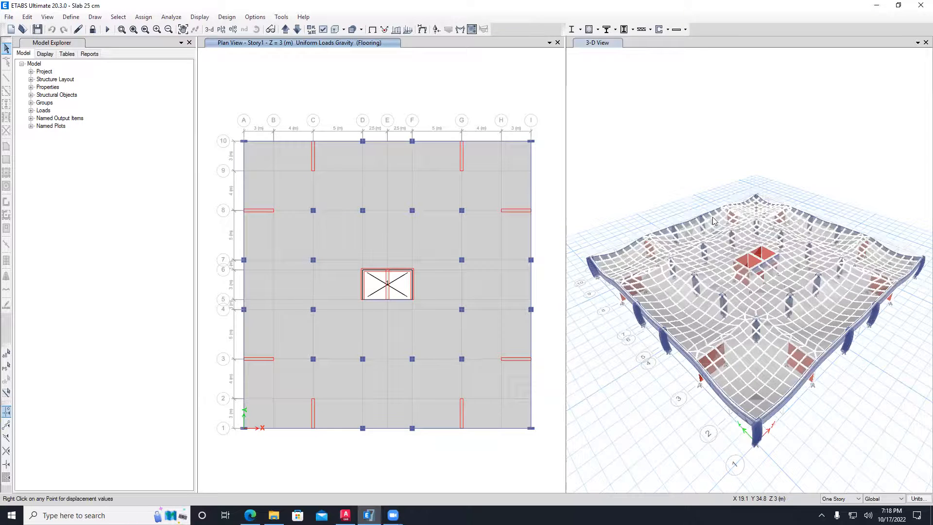
- Inspect the joint displacements of the slab on the deformed shape for the Dead load case
mouse_move(773, 250)
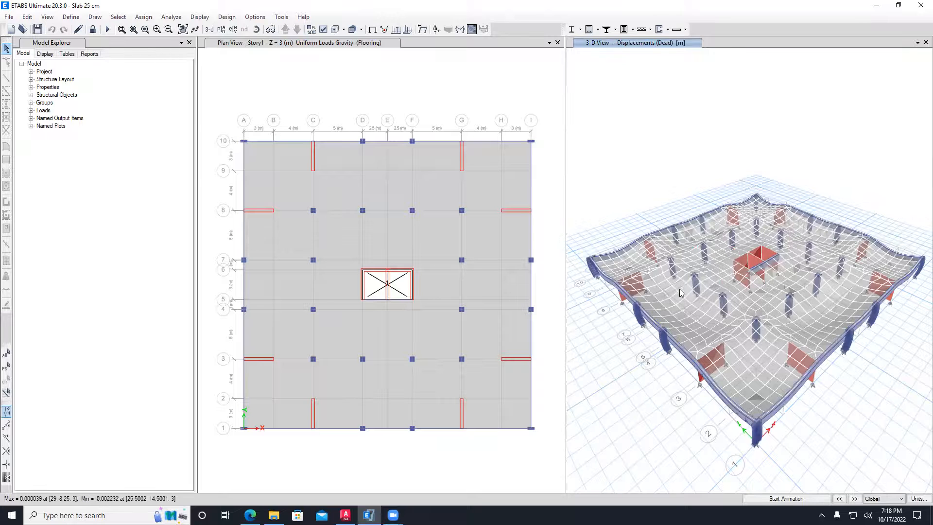
scroll(707, 268, "up", 2)
scroll(707, 269, "up", 4)
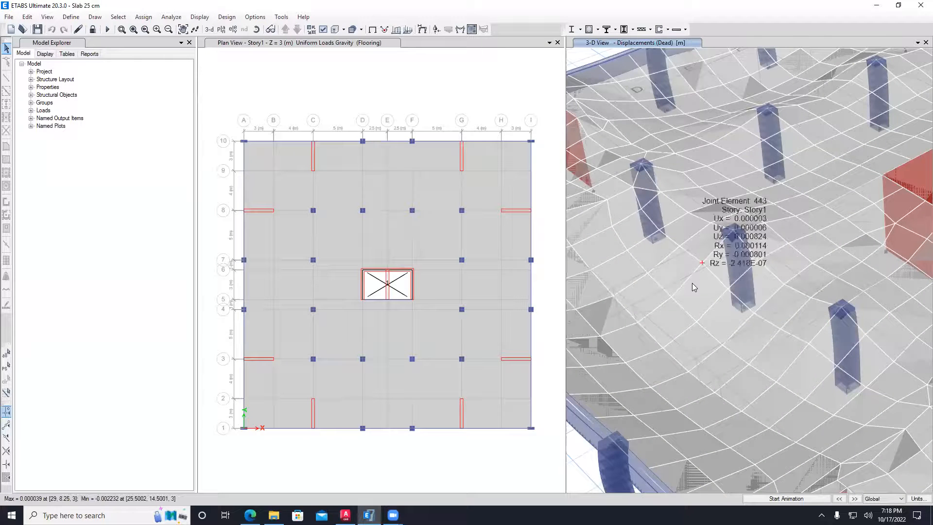
mouse_move(671, 297)
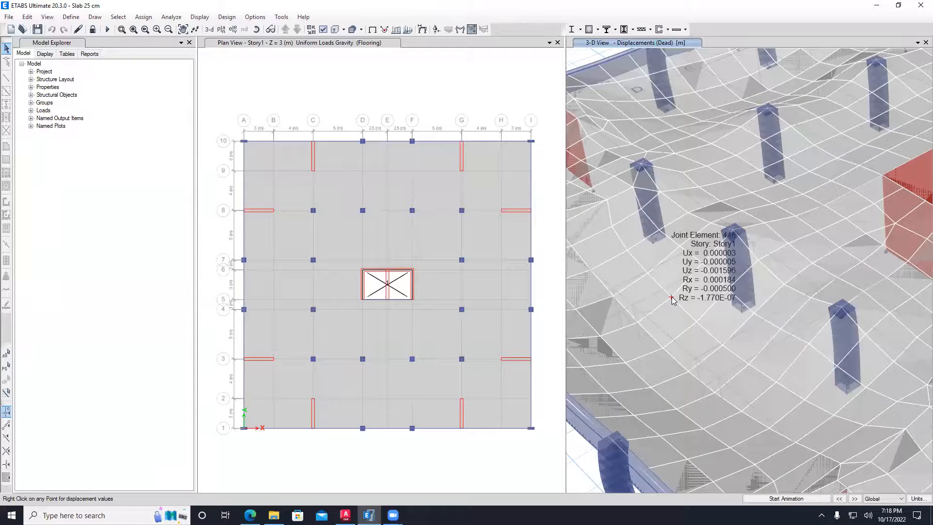
scroll(765, 272, "down", 5)
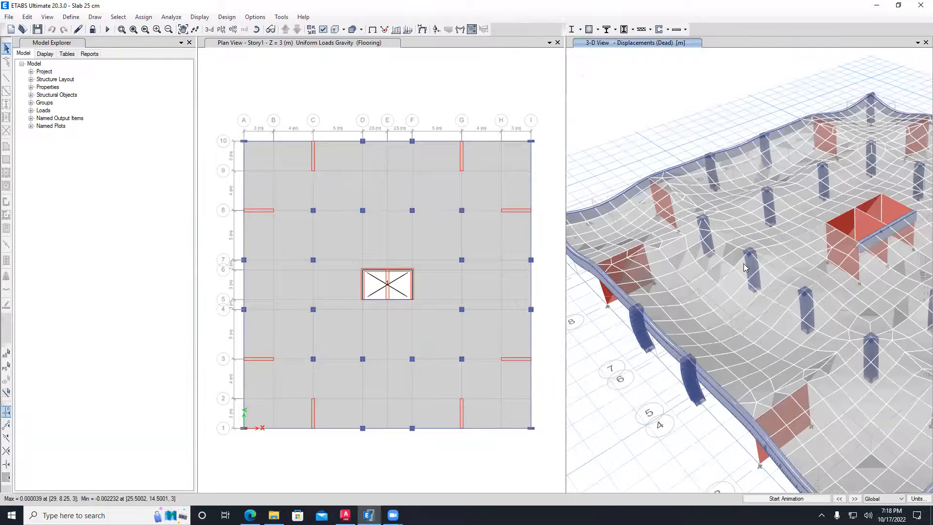
scroll(748, 270, "down", 2)
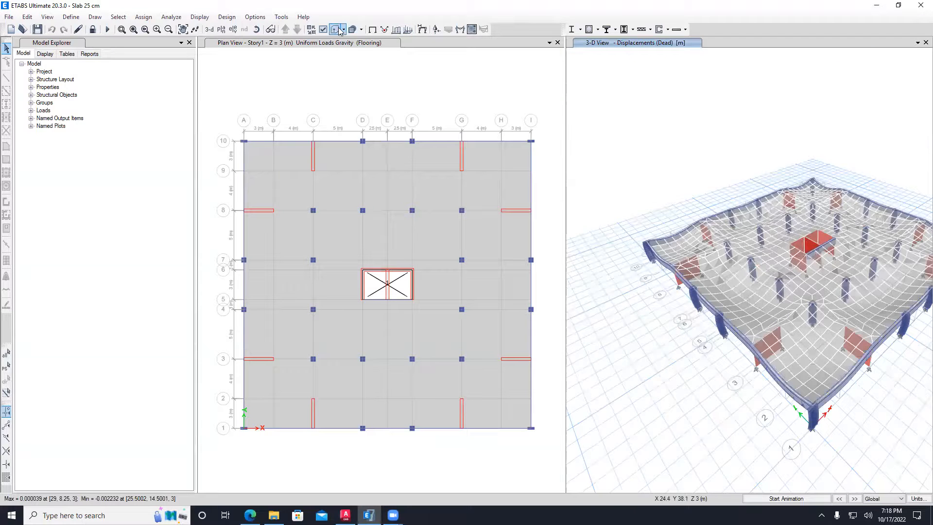
- Display the frame Moment 3-3 and Moment 2-2 diagrams for the Dead load case in the 3D view
left_click(459, 30)
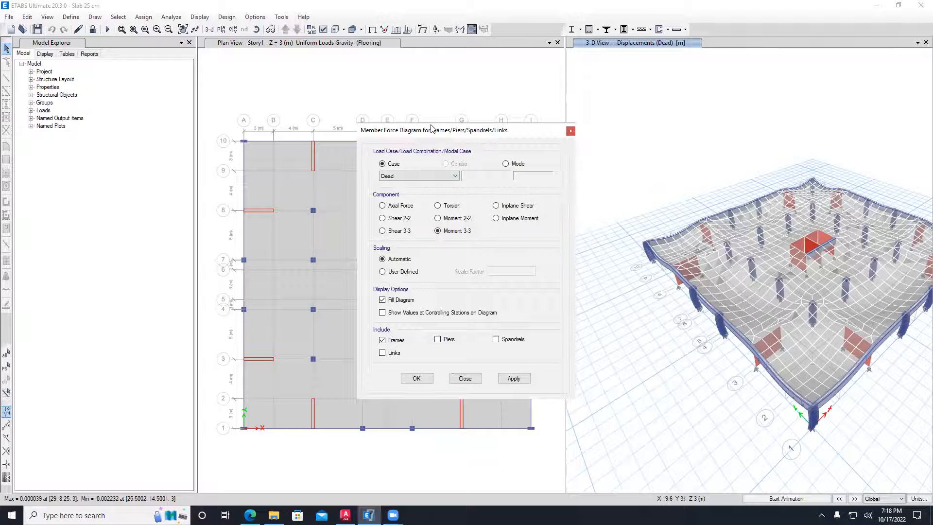
key("Escape")
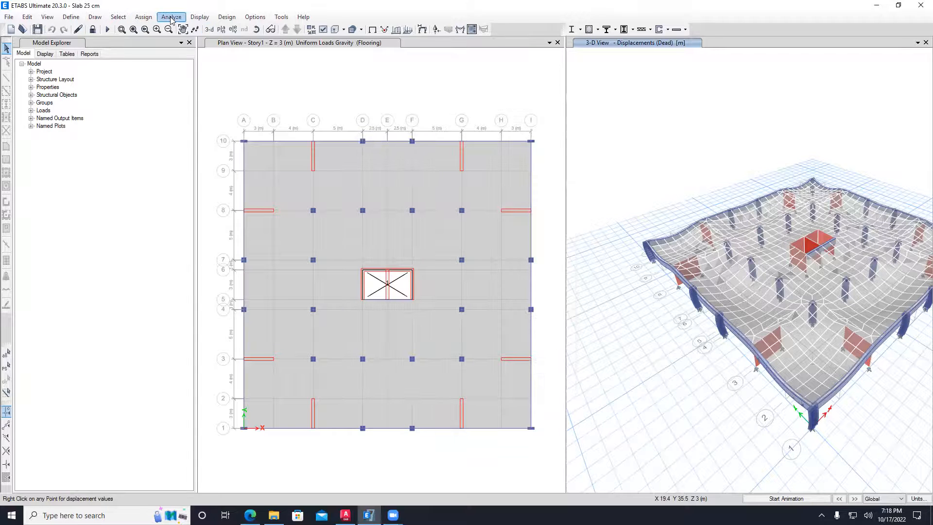
left_click(199, 18)
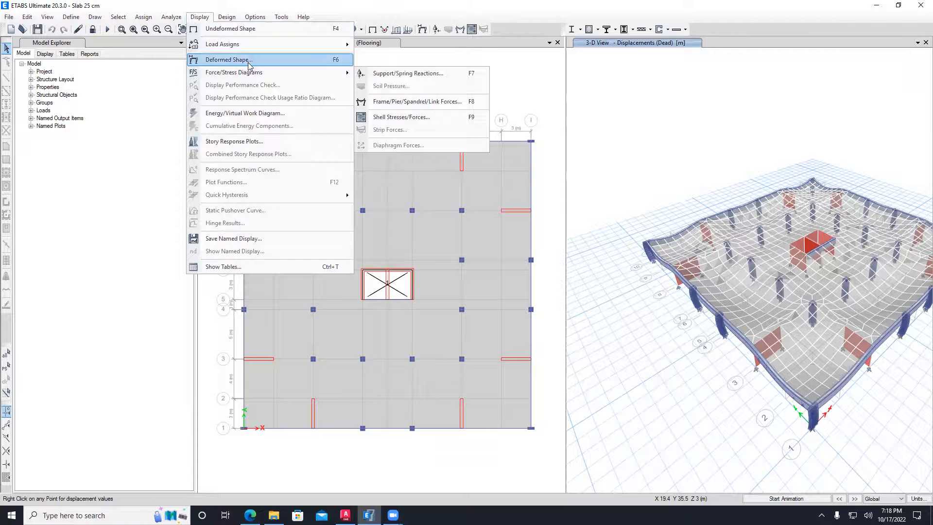
mouse_move(255, 74)
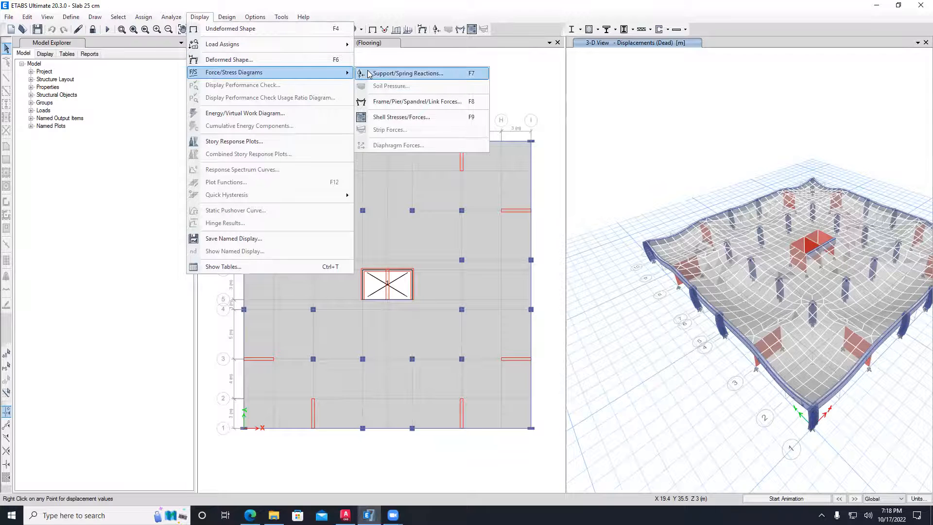
left_click(398, 101)
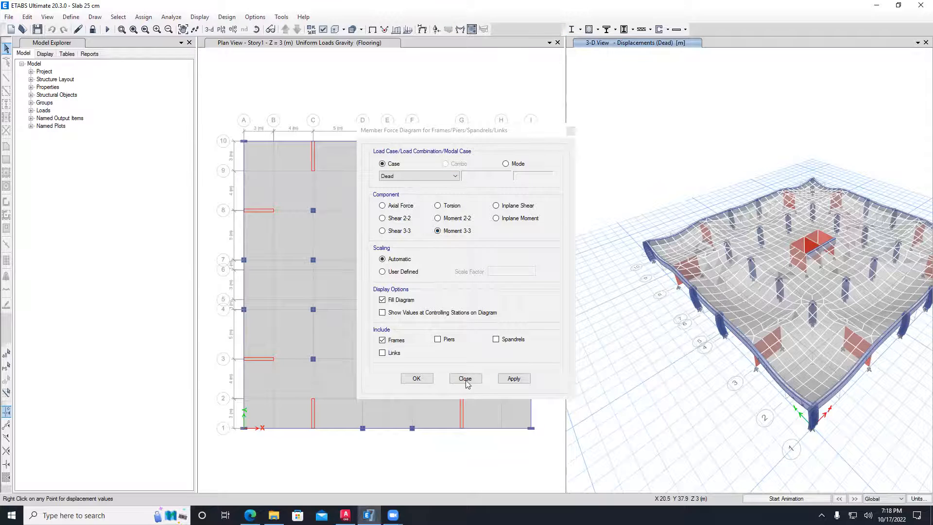
left_click(505, 378)
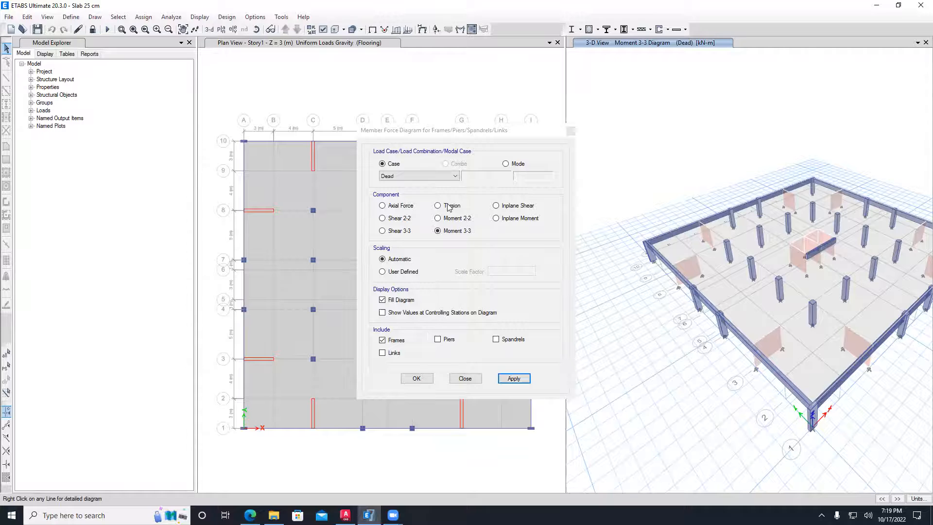
left_click(438, 219)
left_click(514, 379)
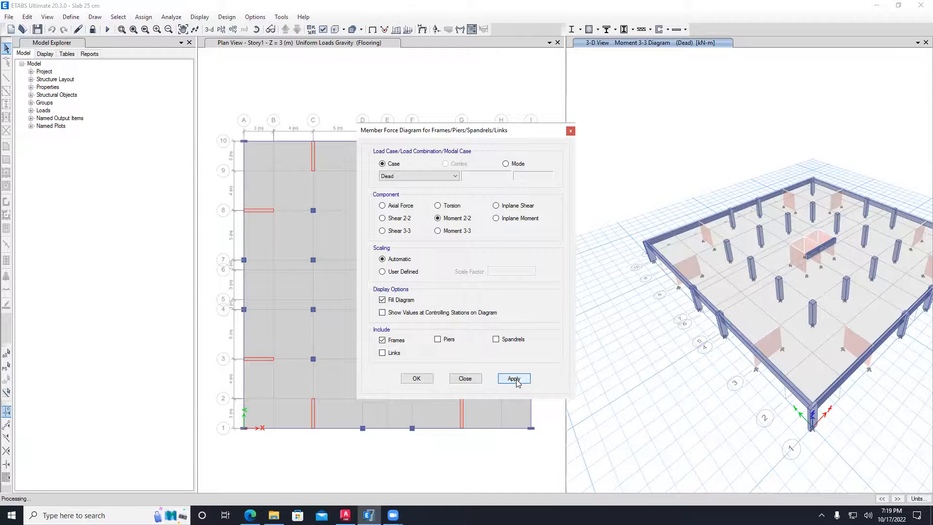
- Display the filled frame Moment 3-3 diagram for the Live load case with automatic scaling
left_click(438, 231)
left_click(444, 176)
left_click(412, 192)
left_click(514, 378)
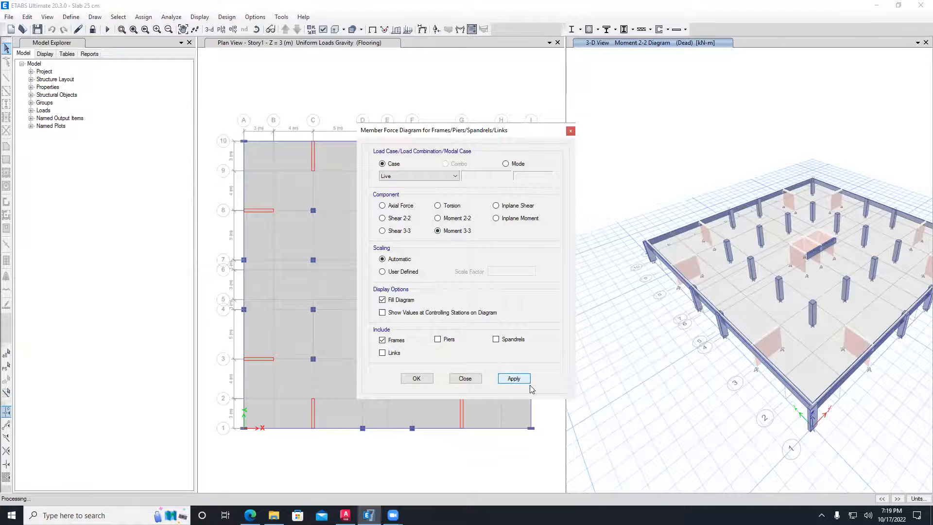
- Turn off the extruded member display in the 3D view and examine the Live moment diagrams on the beams and columns
middle_click_drag(841, 372, 704, 165, "shift")
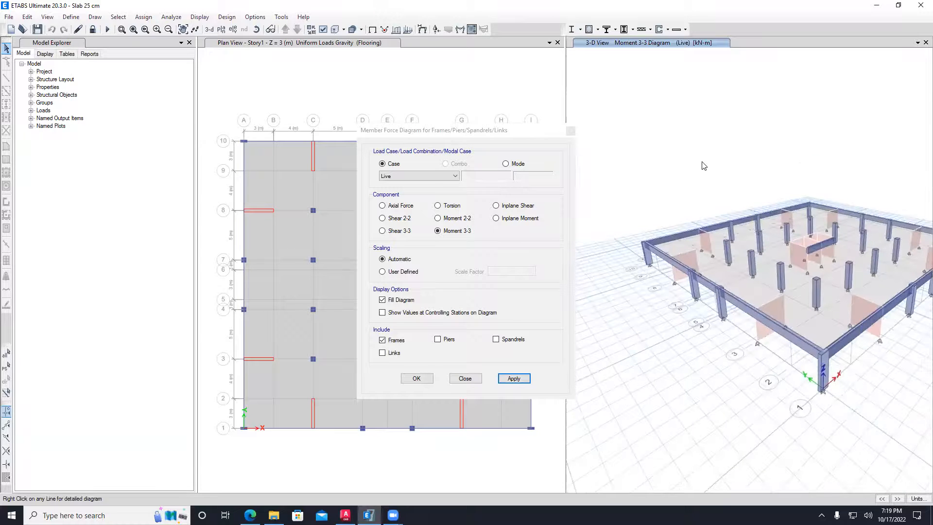
left_click(334, 30)
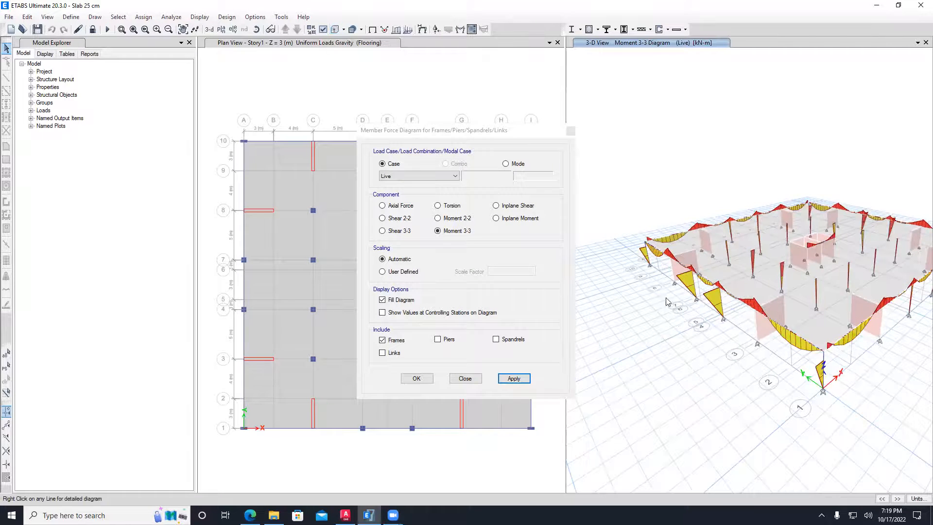
mouse_move(798, 327)
middle_mouse_down()
mouse_move(784, 326)
mouse_move(796, 335)
middle_mouse_up()
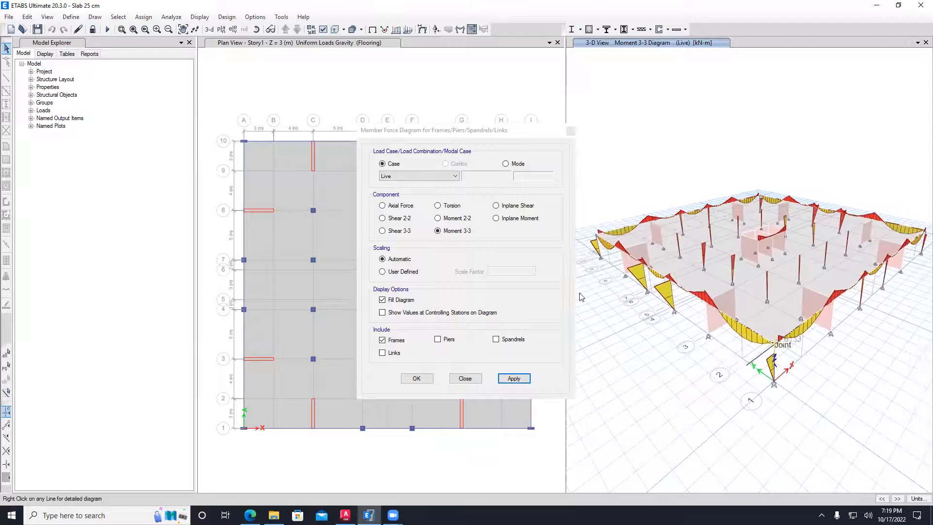
scroll(784, 338, "up", 2)
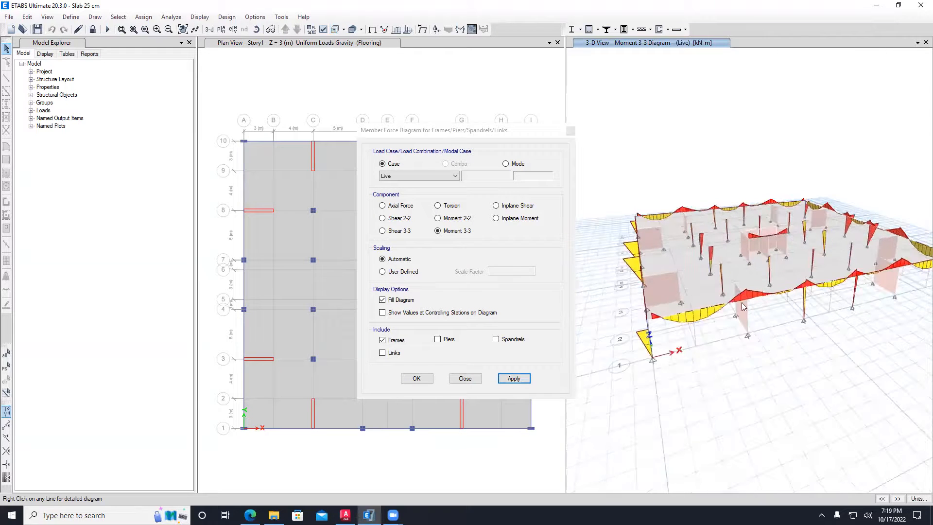
scroll(757, 305, "up", 2)
middle_click_drag(749, 324, 715, 352)
mouse_move(695, 348)
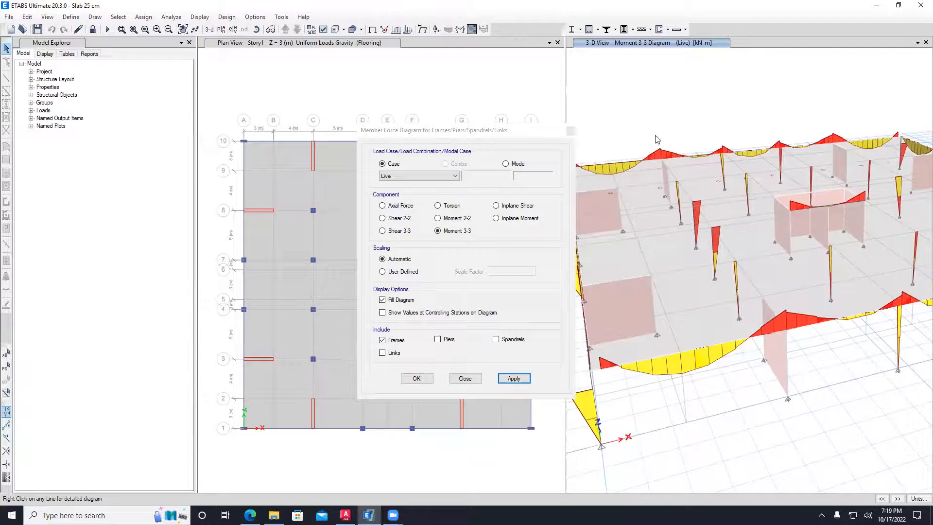
- Switch the 3D view to the Story1 plan view and close the member force diagram settings
left_click(221, 29)
left_click(431, 232)
left_click(428, 227)
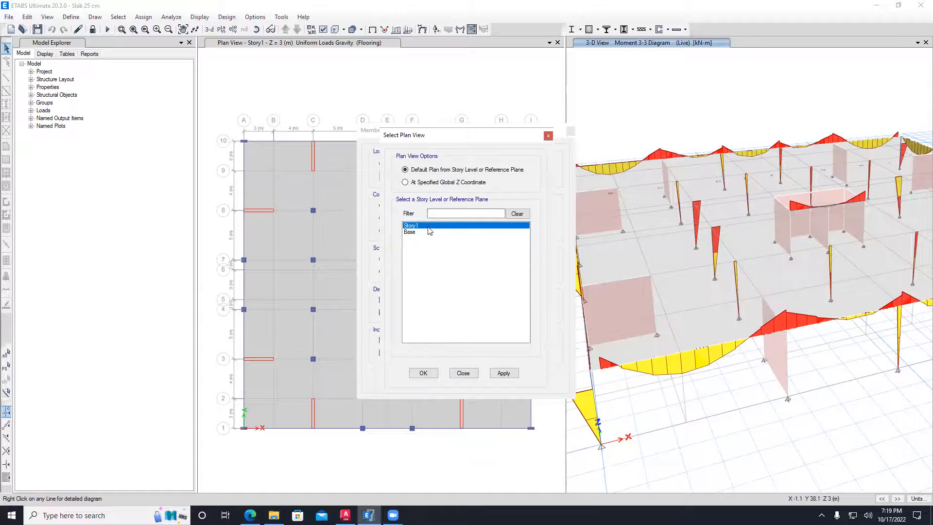
left_click(423, 373)
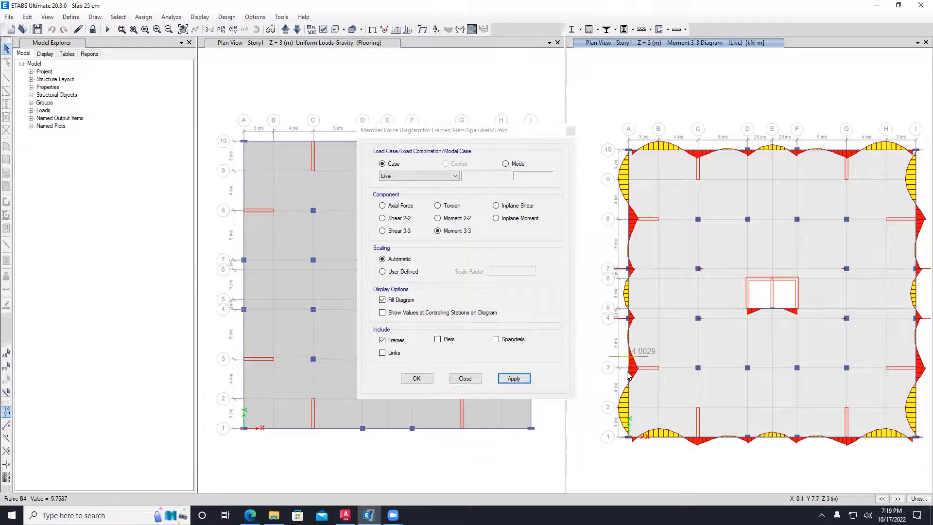
left_click(571, 130)
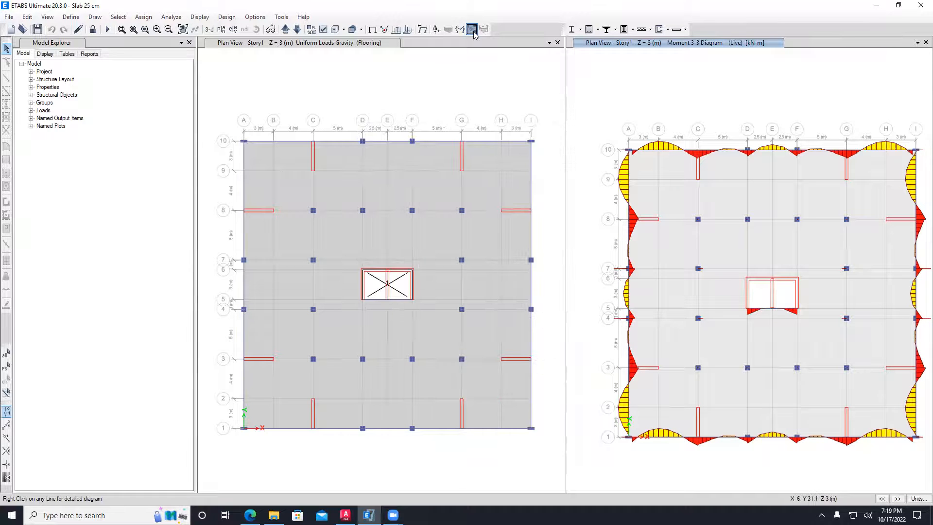
- Display the shell resultant M11 contour for the Live case on the Story1 plan and examine the slab moment values
left_click(473, 30)
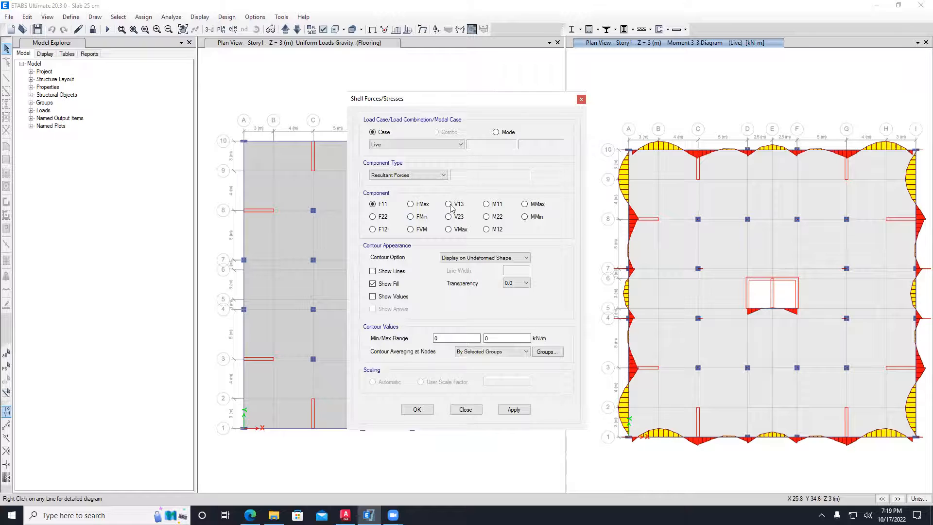
left_click(487, 204)
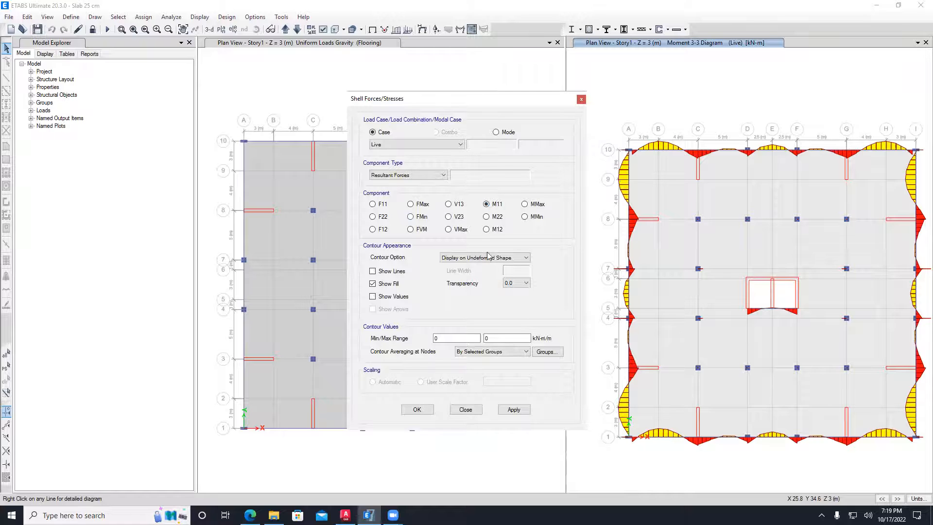
left_click(517, 409)
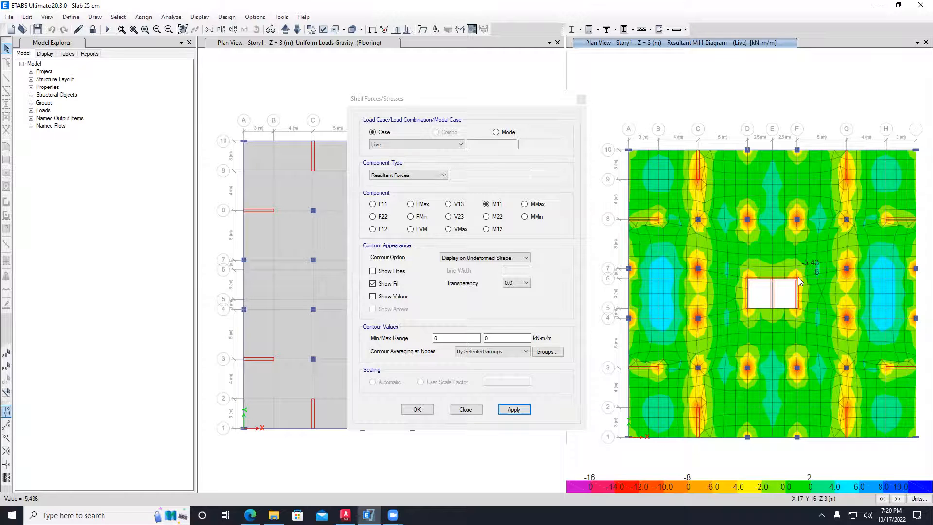
left_click(582, 99)
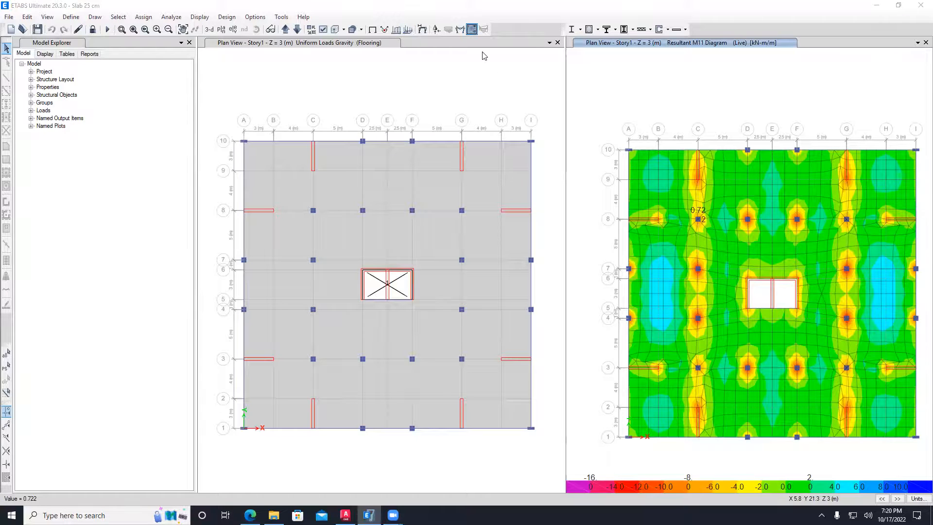
- Display the shell resultant M22 contour for the Live case on the Story1 plan and examine the slab moment values
left_click(486, 217)
left_click(514, 409)
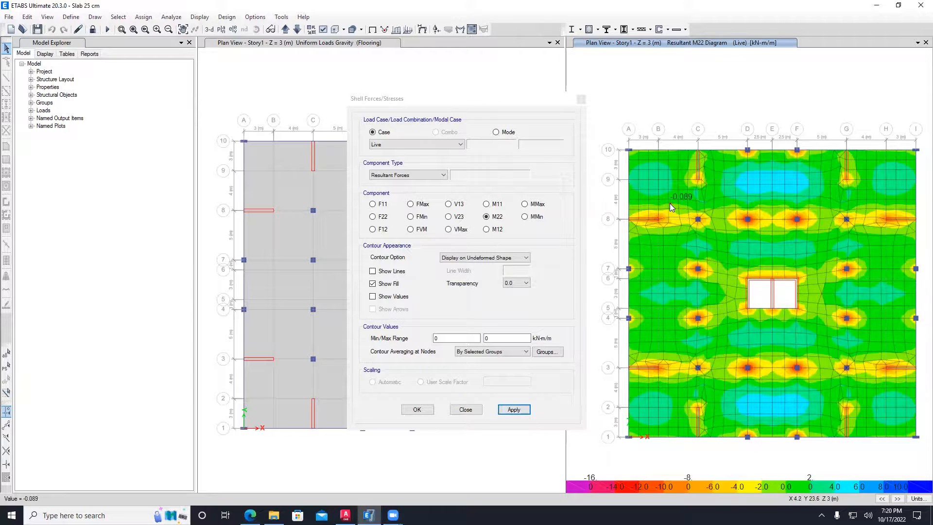
left_click(580, 101)
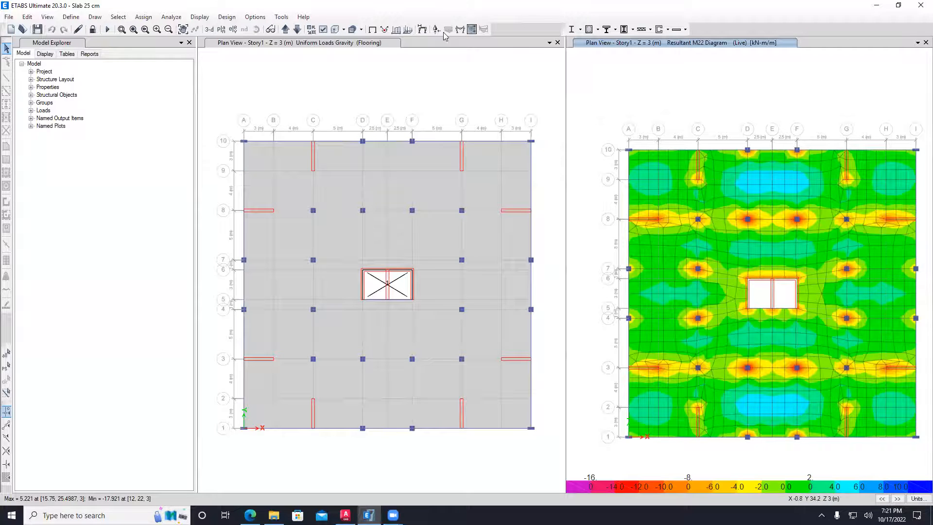
- Display the filled frame Moment 3-3 diagram for the Live case on the Story1 plan with automatic scaling
left_click(459, 30)
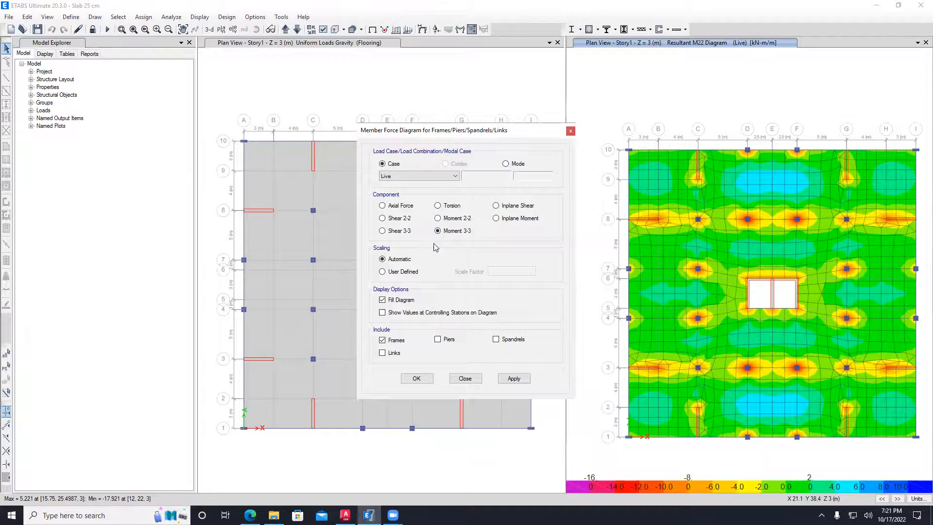
left_click(513, 378)
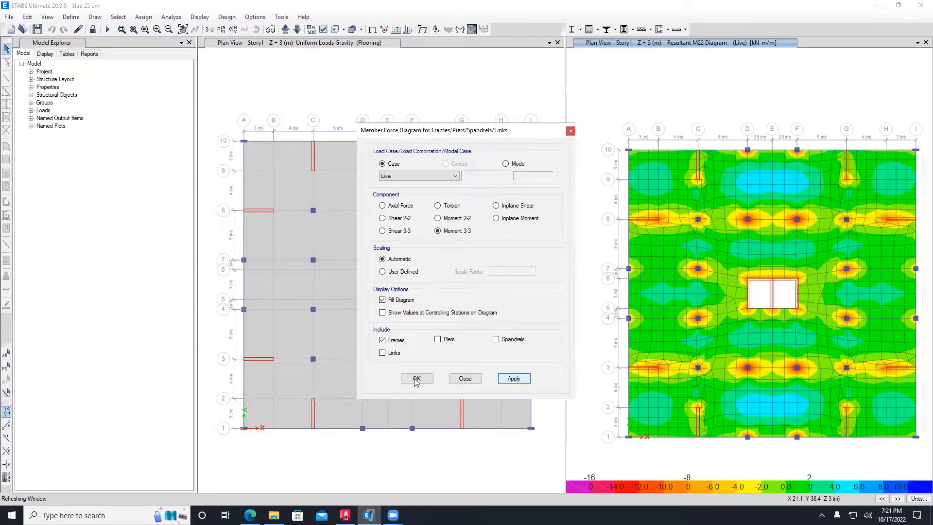
left_click(417, 379)
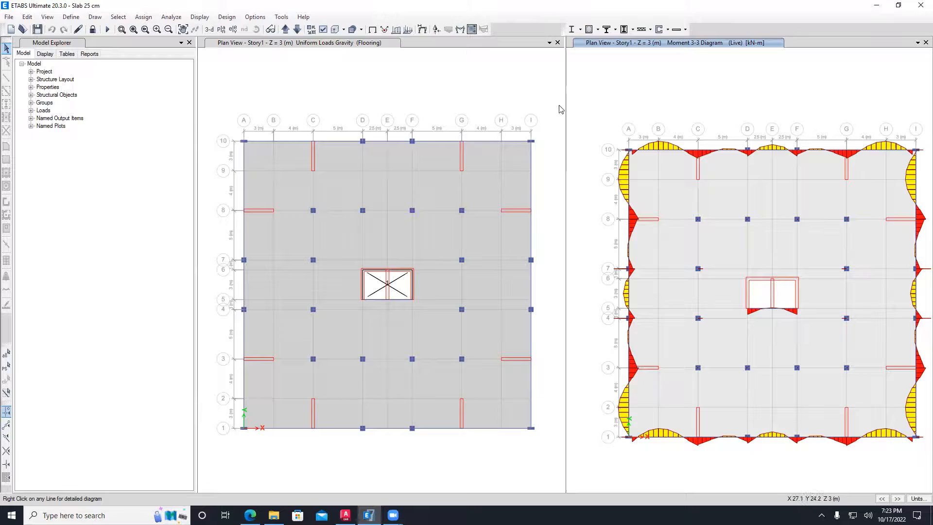
- Save a copy of the model under the name Slab 25 cm 3D and dismiss the message
left_click(12, 21)
left_click(51, 80)
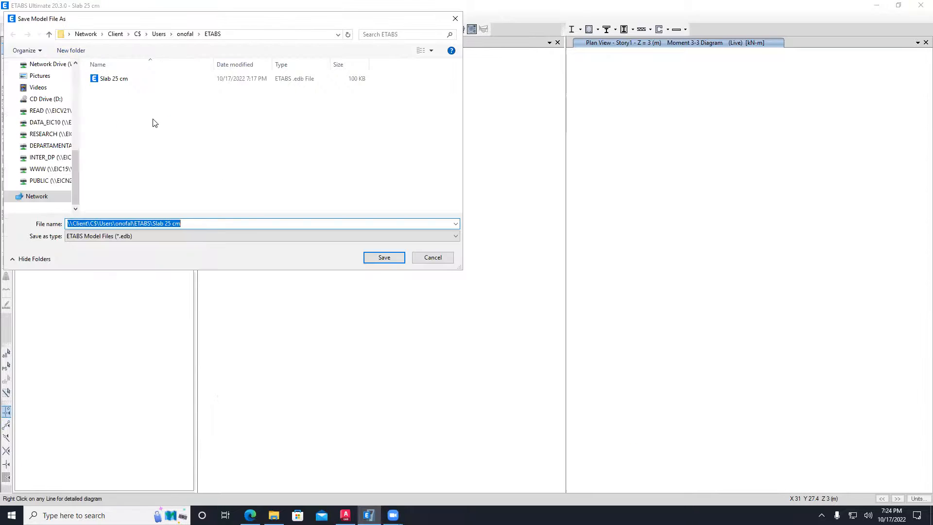
left_click(119, 79)
left_click(143, 224)
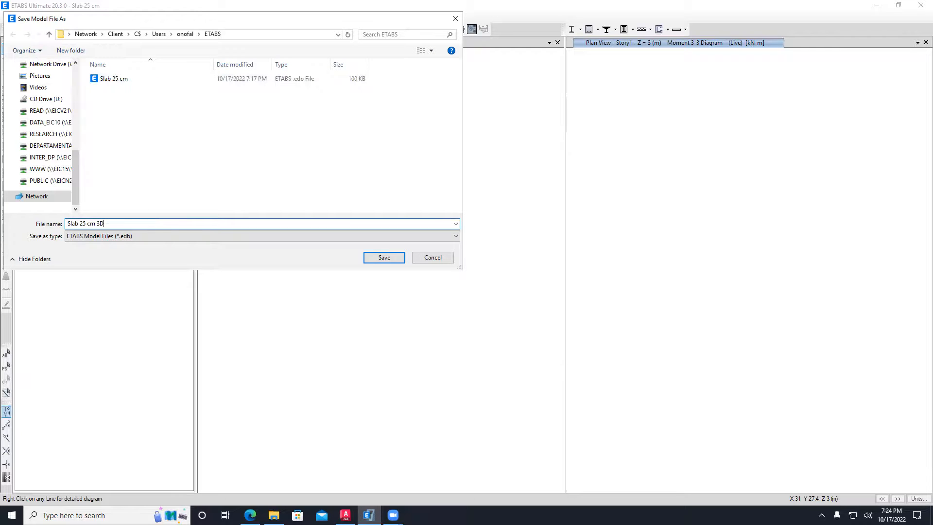
left_click(370, 261)
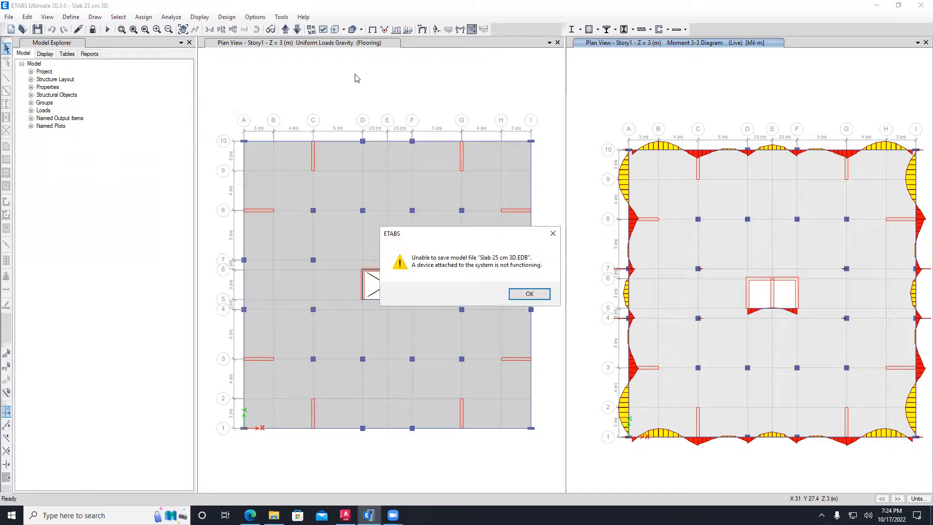
left_click(552, 234)
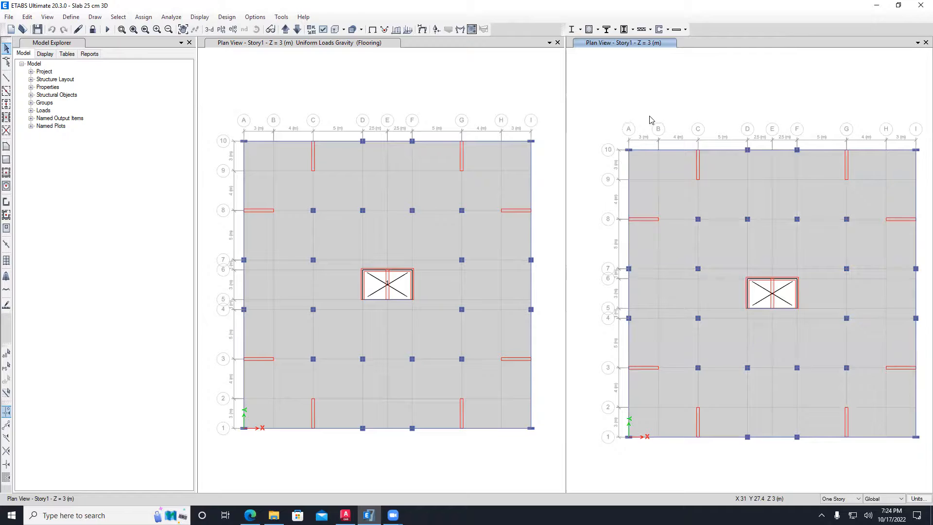
- Set the second plan view to a 3D view in the xz direction with an aperture of 0
left_click(48, 17)
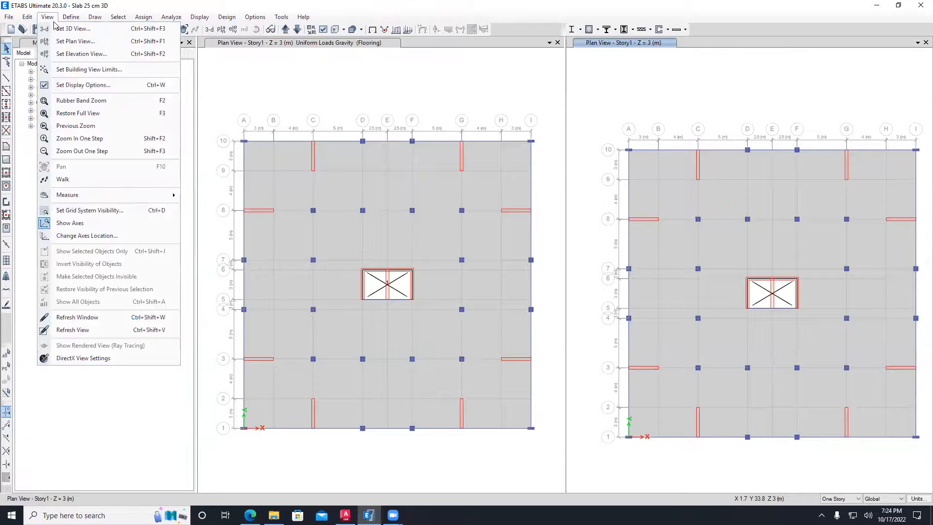
left_click(74, 30)
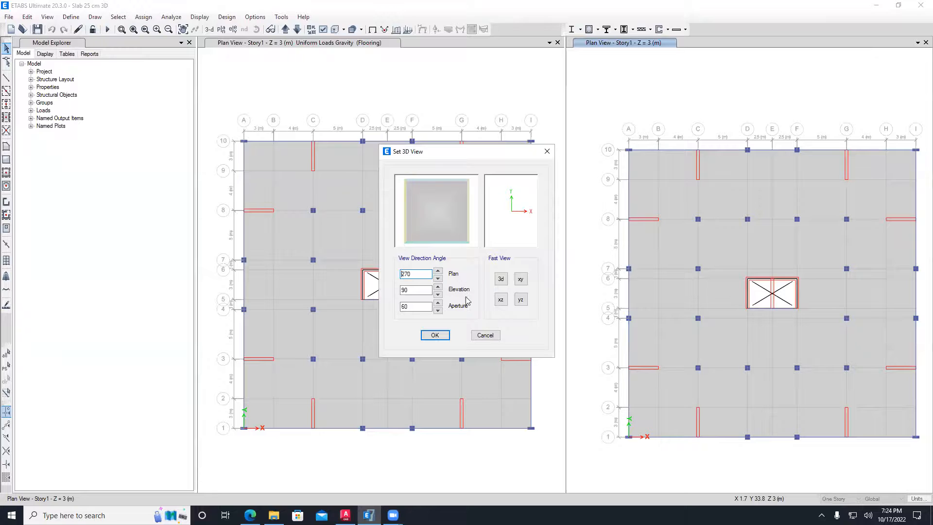
left_click(501, 299)
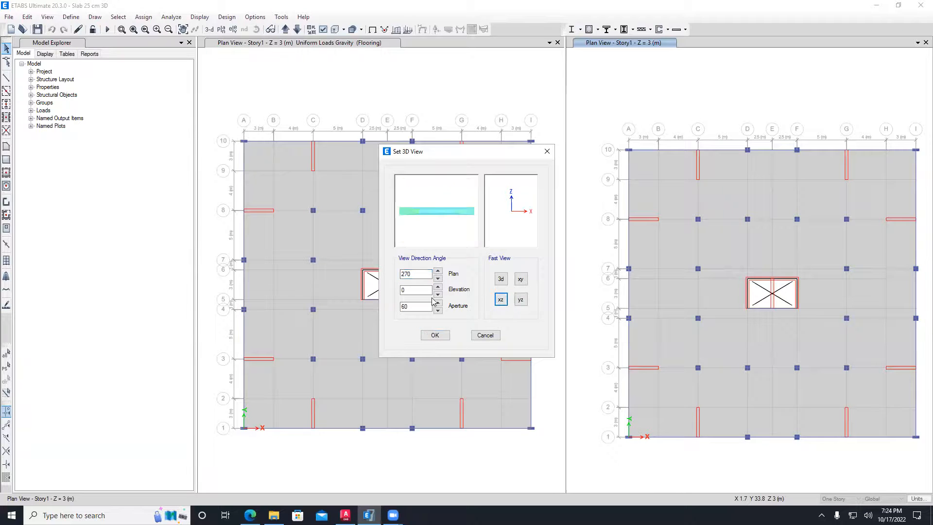
double_click(411, 306)
type("0")
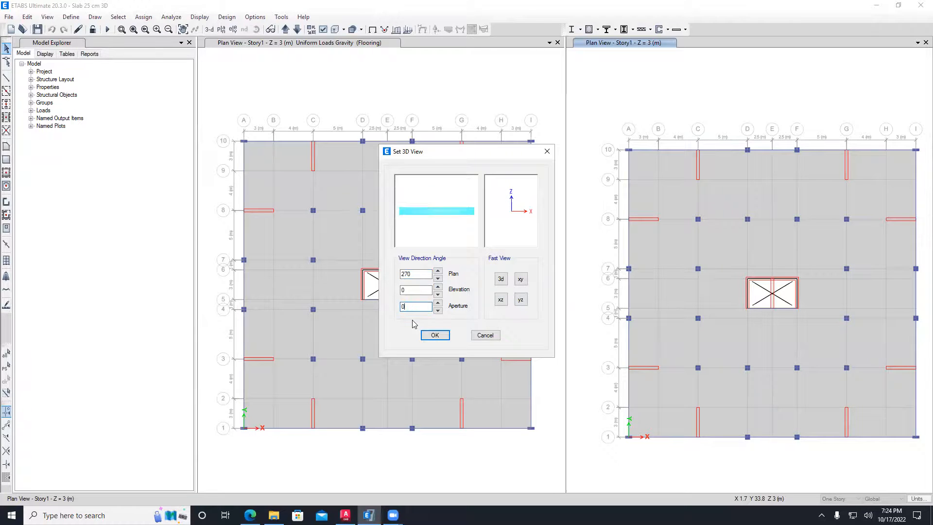
left_click(435, 334)
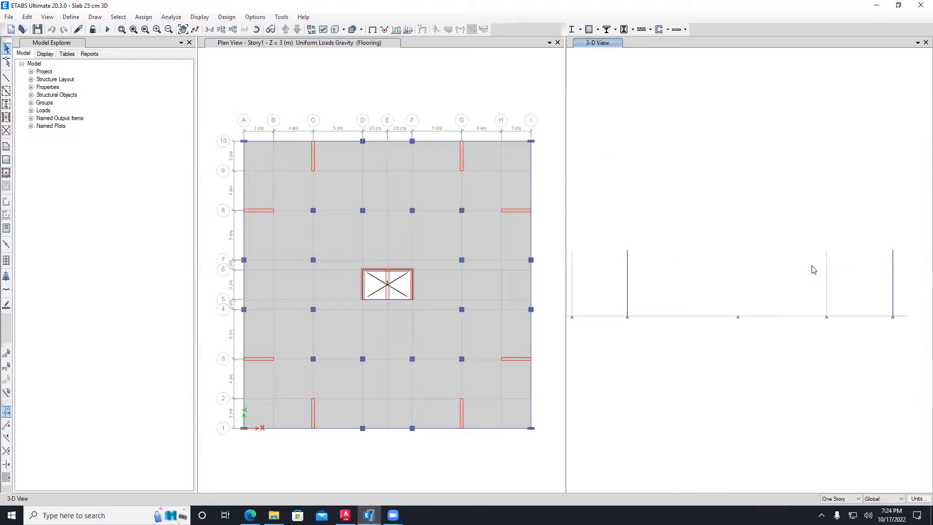
- Select all slabs, walls, columns and beams above the base in the side view, and restore the default 3D view
scroll(883, 251, "down", 2)
left_click_drag(899, 226, 680, 270)
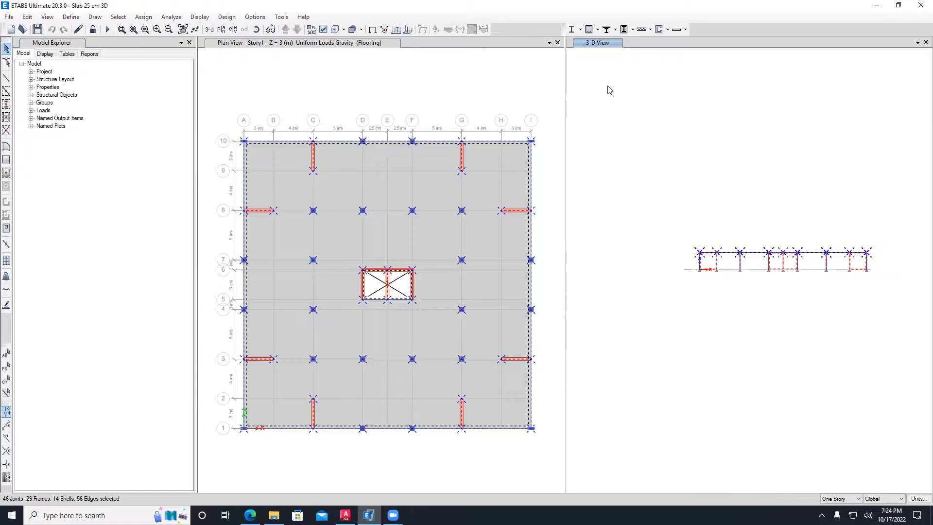
left_click(210, 29)
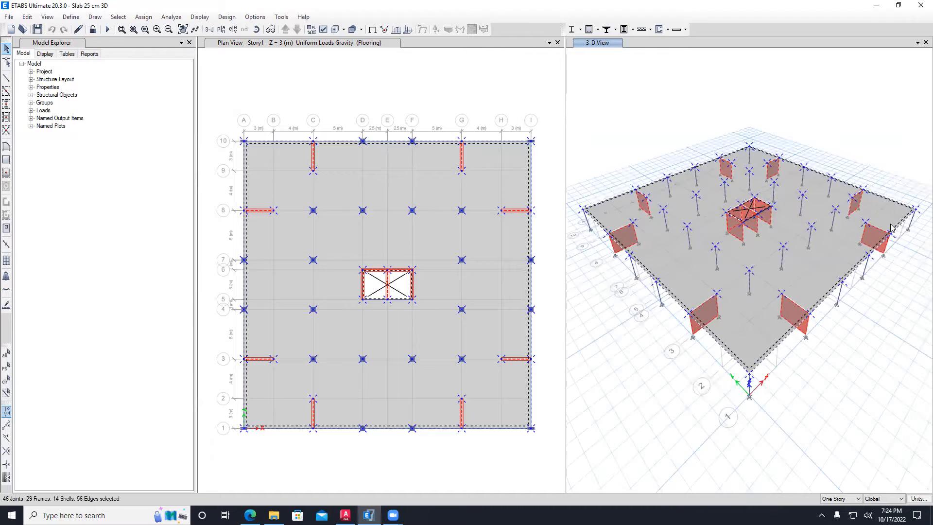
left_click(27, 17)
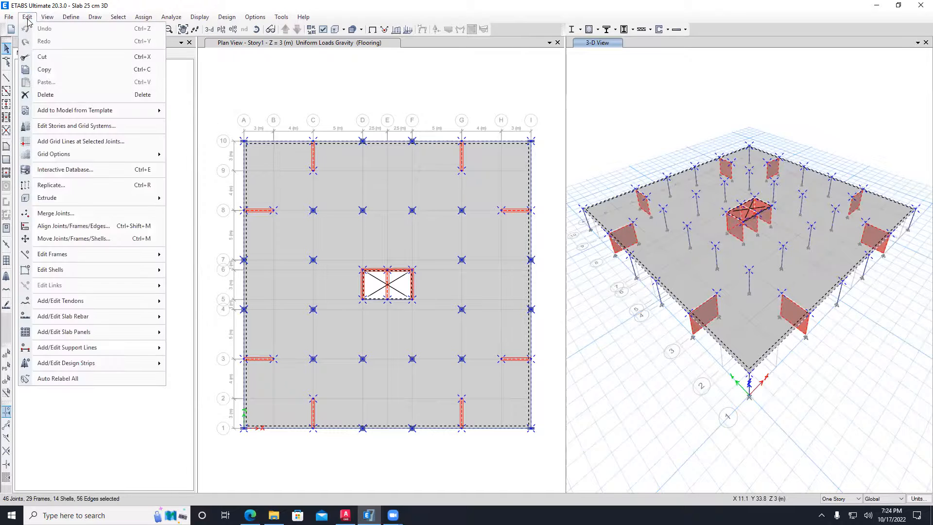
left_click(102, 185)
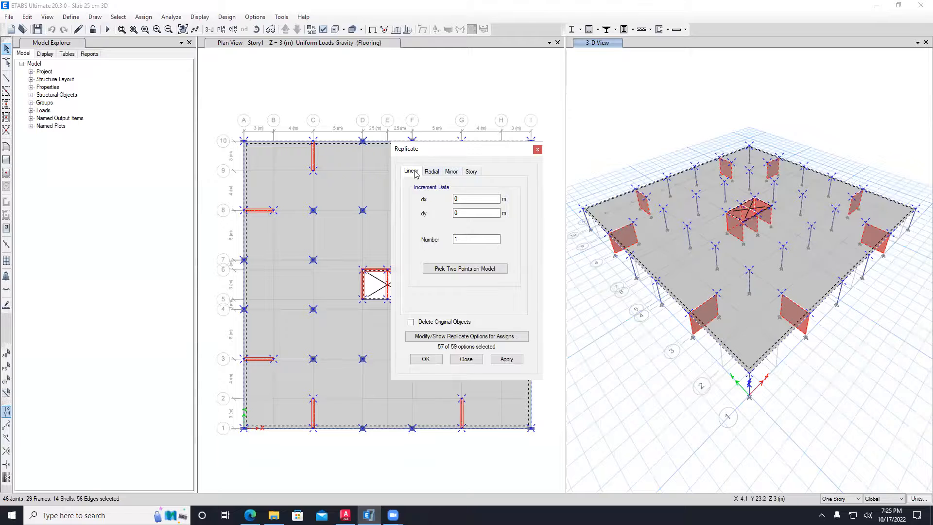
left_click(472, 175)
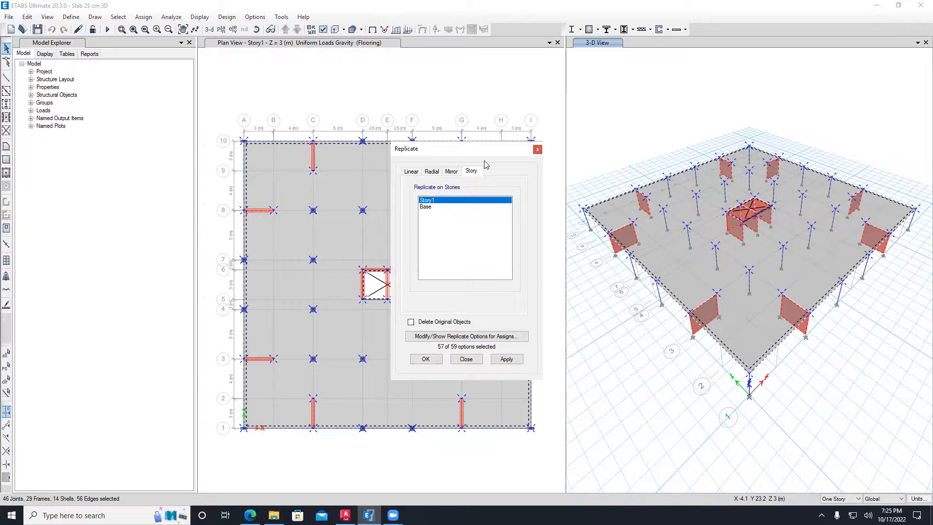
left_click(537, 150)
- Add nine new stories above Story1 through the story and grid system data
left_click(316, 87)
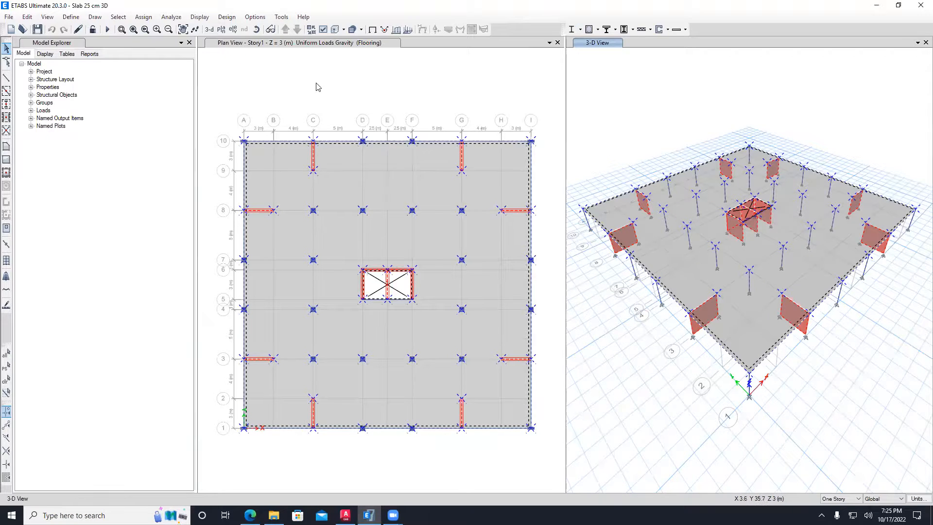
right_click(344, 87)
left_click(364, 88)
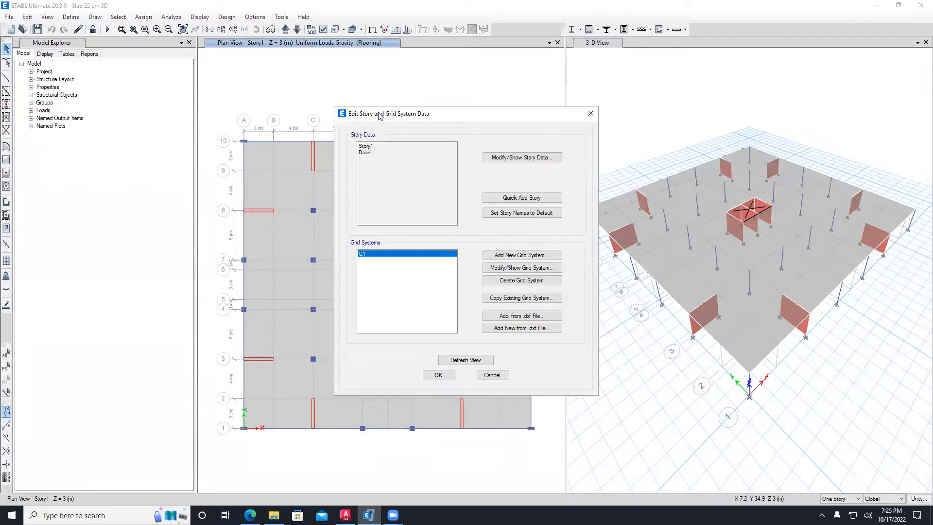
left_click(516, 199)
left_click(517, 199)
left_click(516, 199)
left_click(516, 199)
left_click(517, 199)
left_click(516, 199)
left_click(516, 200)
left_click(516, 199)
left_click(516, 199)
- Set the height of Story1 to 4 m in the story data
left_click(521, 157)
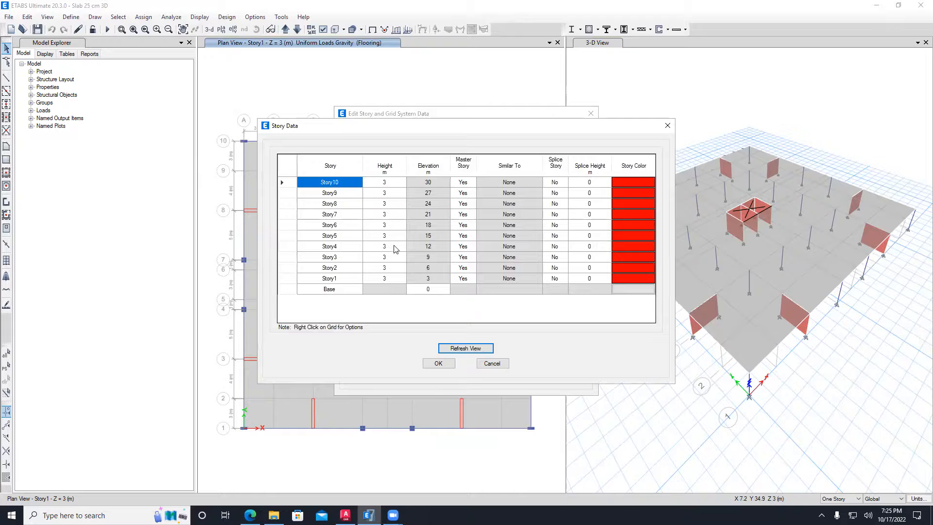
left_click(389, 278)
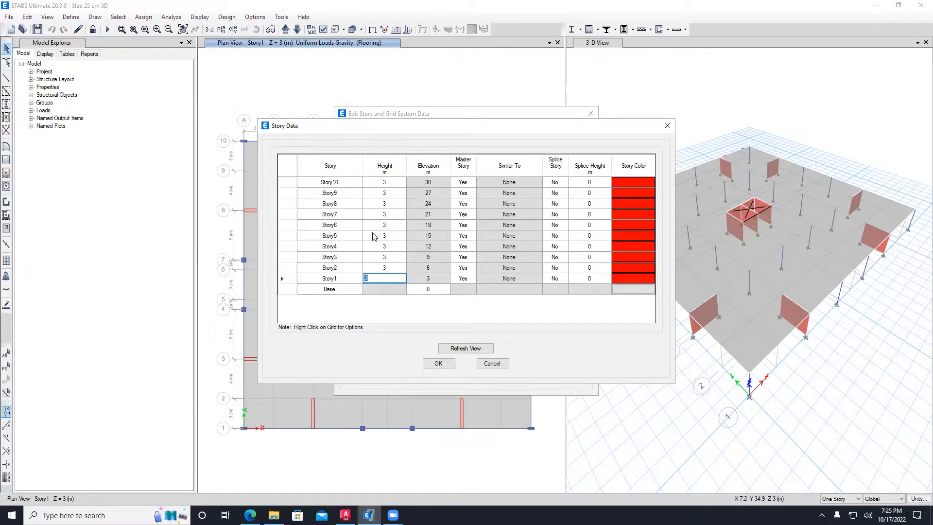
left_click(385, 257)
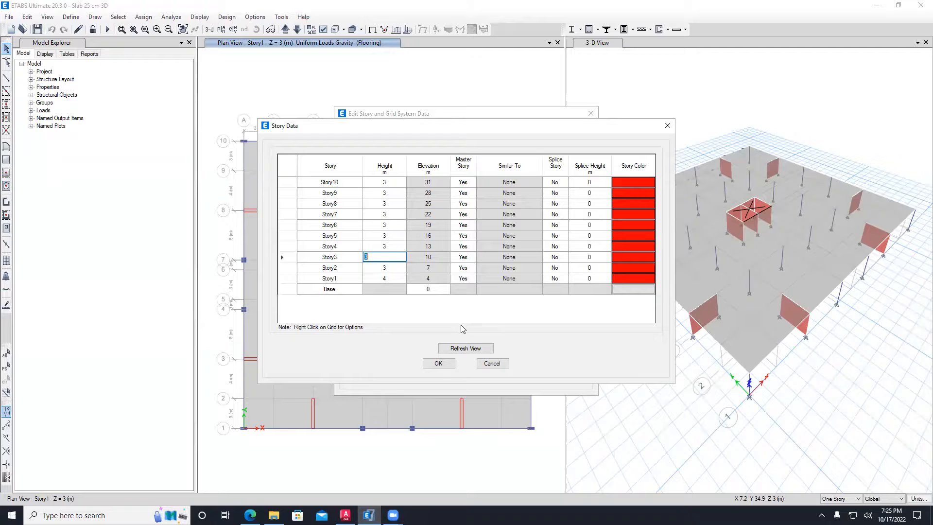
- Set the Master Story option to No for Story2, Story3, Story4 and Story5
left_click(469, 280)
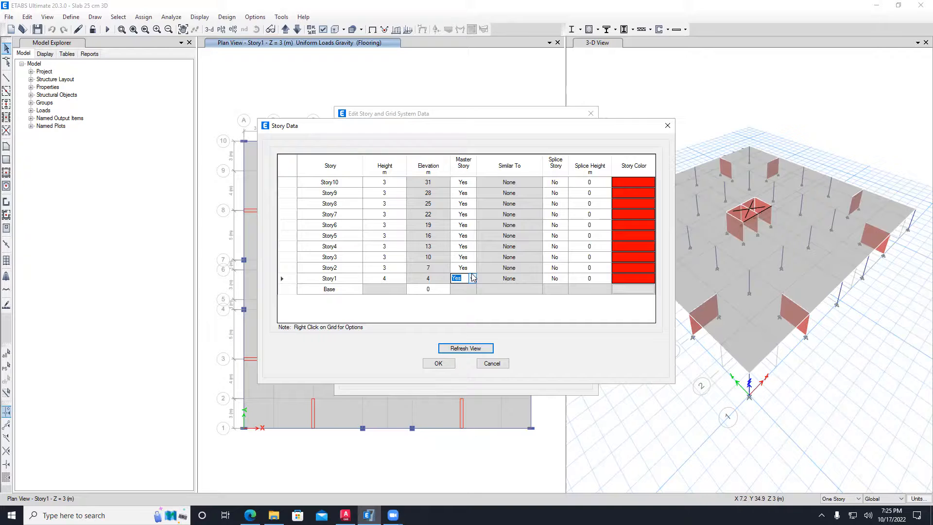
left_click(474, 268)
left_click(472, 268)
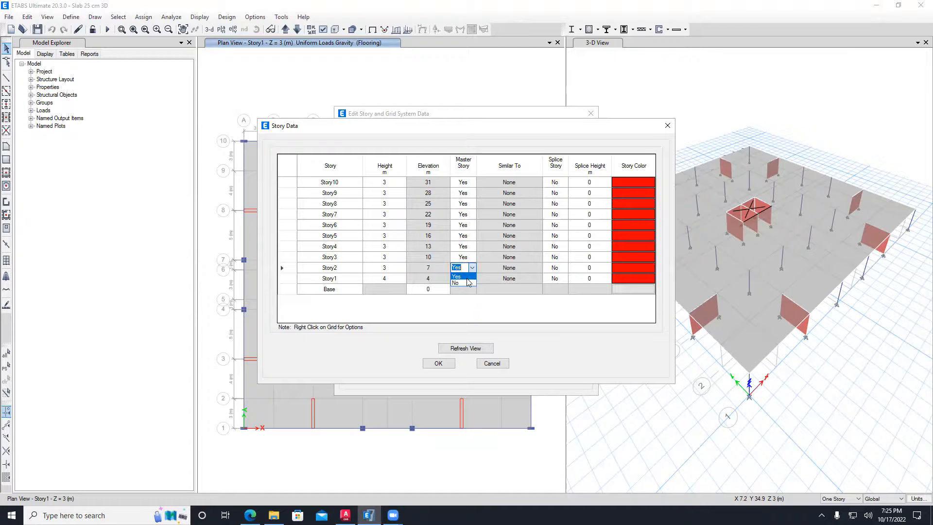
left_click(464, 284)
left_click(474, 258)
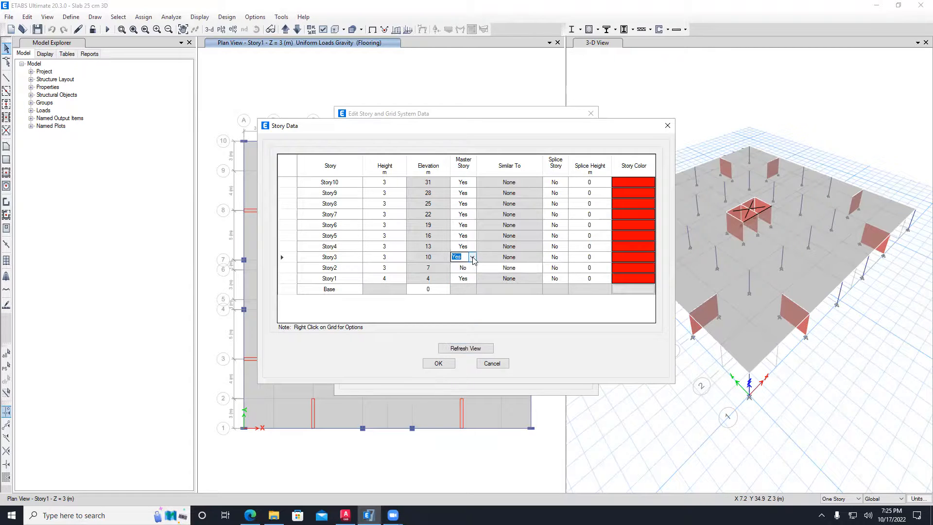
left_click(472, 257)
left_click(462, 273)
left_click(474, 246)
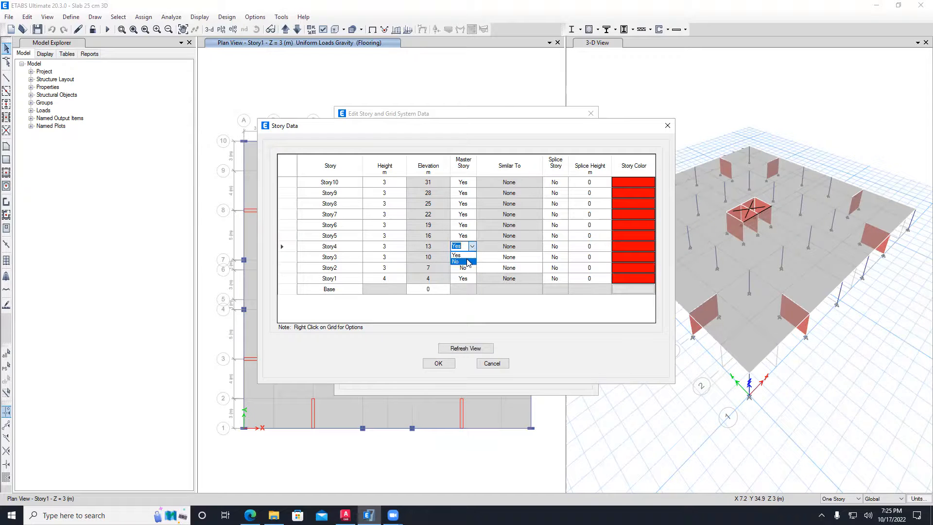
left_click(463, 261)
left_click(472, 236)
left_click(472, 236)
left_click(462, 251)
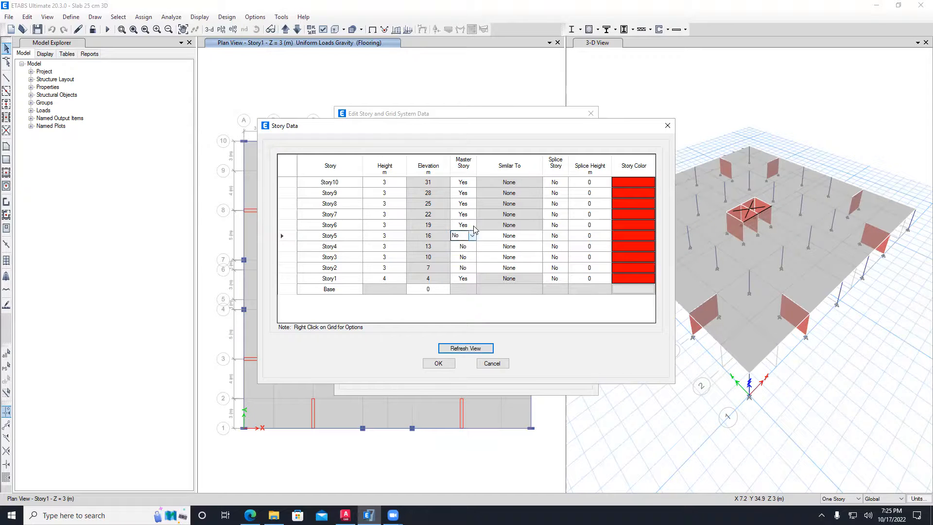
- Set the Master Story option to No for Story6 and Story7
left_click(473, 227)
left_click(473, 226)
left_click(462, 240)
left_click(473, 215)
left_click(473, 215)
left_click(463, 229)
left_click(473, 204)
left_click(473, 204)
- Set the Master Story option of Story5 back to Yes
left_click(465, 236)
left_click(465, 236)
left_click(472, 235)
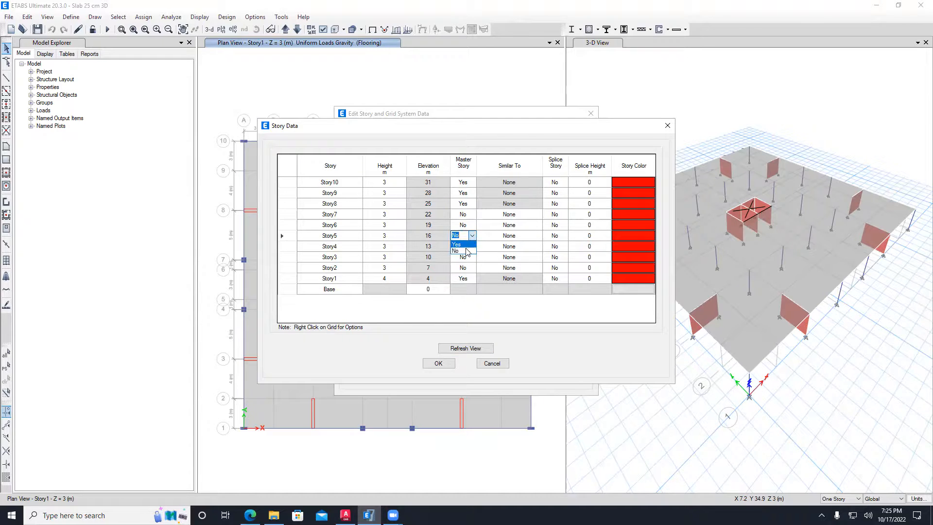
left_click(462, 247)
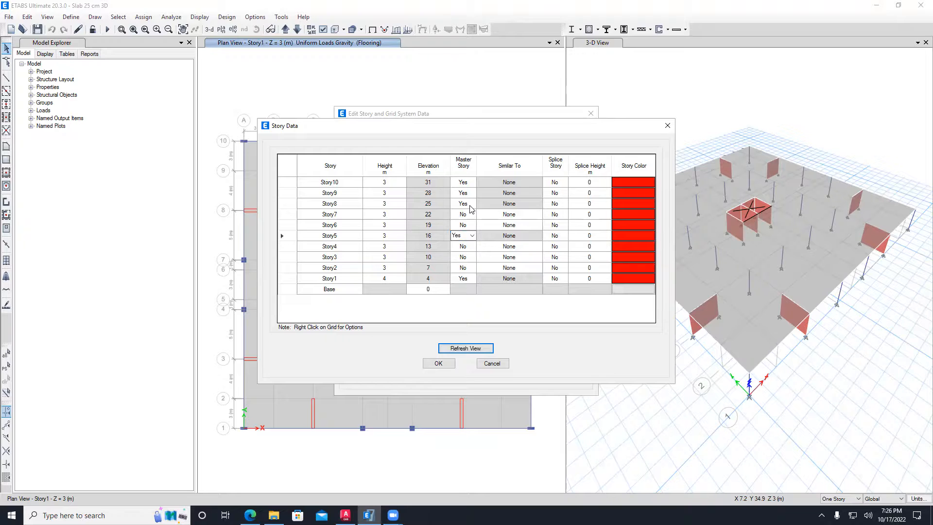
- Set the Master Story option to No for Story8, Story9 and Story10
left_click(470, 206)
left_click(472, 203)
left_click(463, 220)
left_click(474, 194)
left_click(473, 192)
left_click(459, 207)
left_click(466, 182)
left_click(473, 182)
left_click(469, 197)
- Set the Similar To story of Story2, Story3 and Story4 to Story1
left_click(510, 267)
left_click(538, 271)
left_click(507, 284)
left_click(531, 257)
left_click(538, 257)
left_click(508, 274)
left_click(535, 246)
left_click(539, 246)
left_click(517, 268)
- Set the Similar To story of Story6 and Story7 to Story5
left_click(537, 226)
left_click(538, 225)
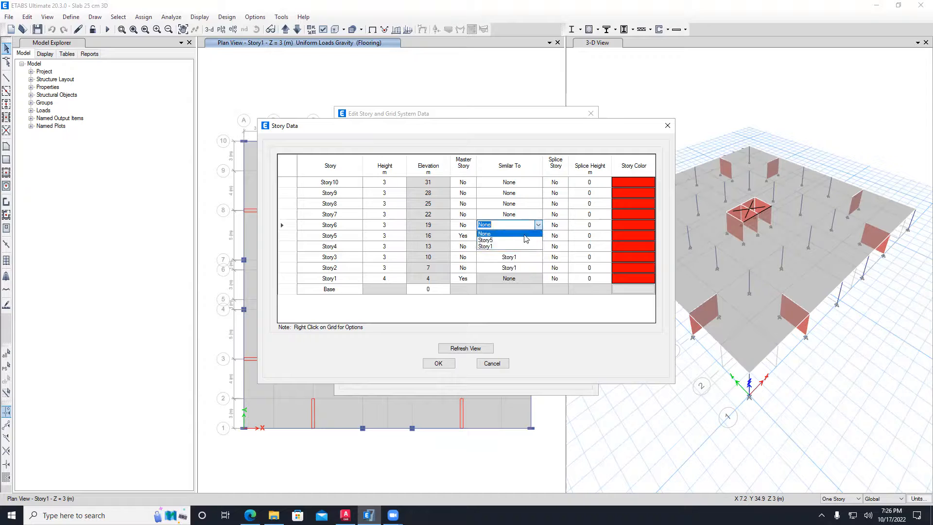
left_click(510, 240)
left_click(534, 215)
left_click(538, 214)
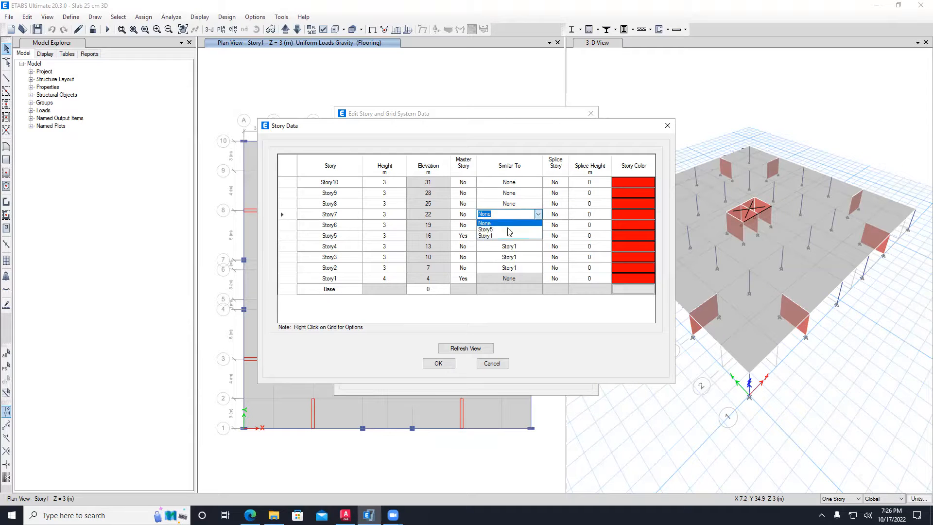
left_click(509, 232)
- Set the Similar To story of Story8, Story9 and Story10 to Story5 and apply the story and grid system changes
left_click(534, 204)
left_click(538, 203)
left_click(504, 220)
left_click(533, 193)
left_click(538, 193)
left_click(509, 209)
left_click(532, 182)
left_click(538, 182)
left_click(509, 198)
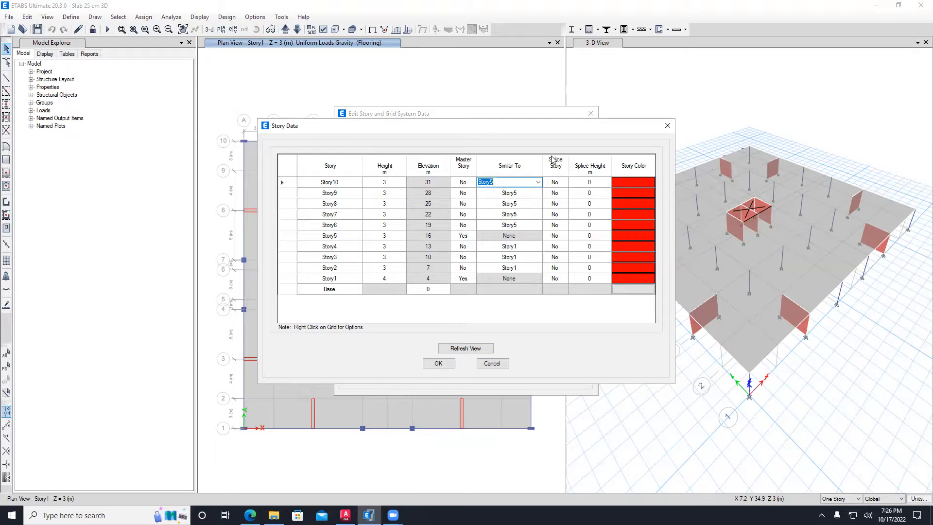
left_click(438, 363)
left_click(438, 374)
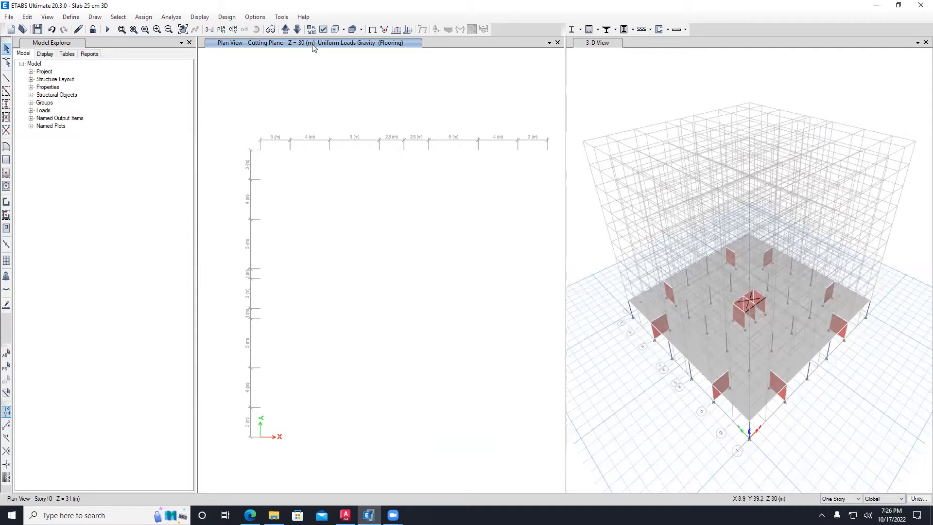
- Bring the plan view to Story1 and make the 3-D view active
left_click(286, 31)
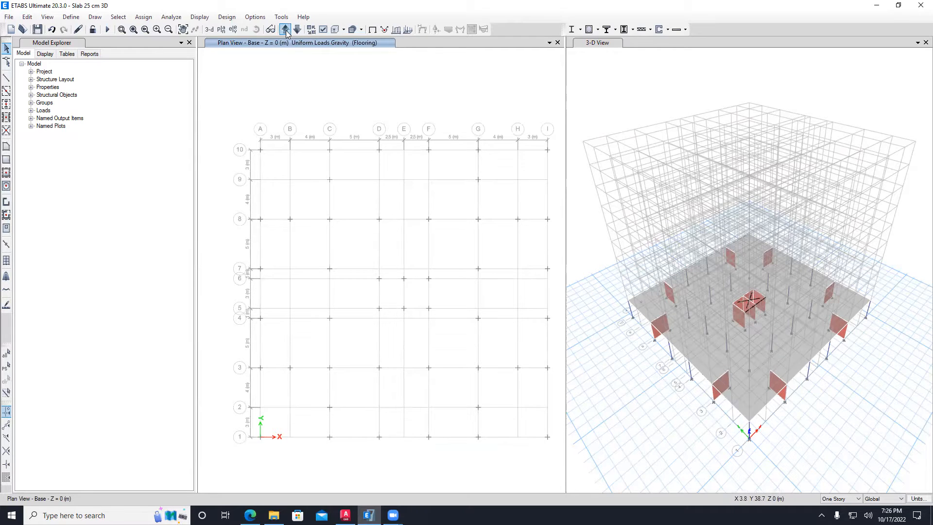
left_click(285, 29)
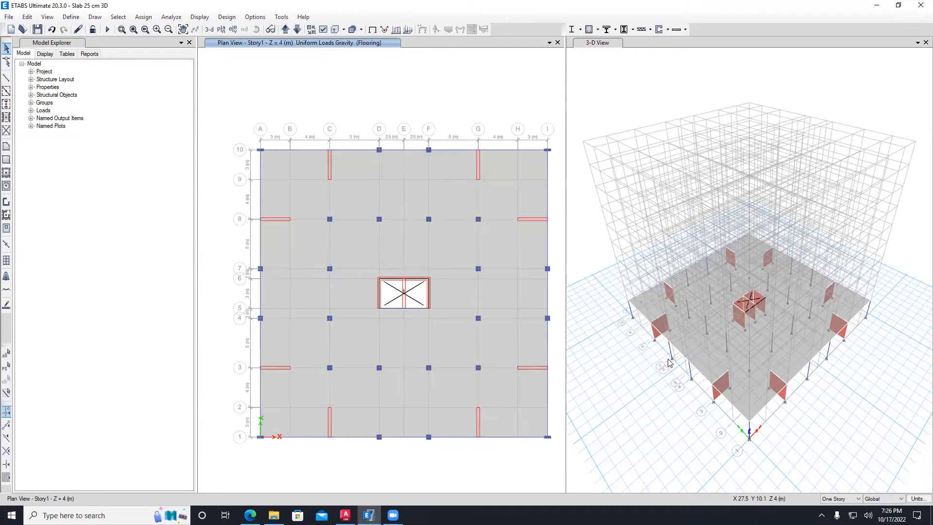
left_click(847, 250)
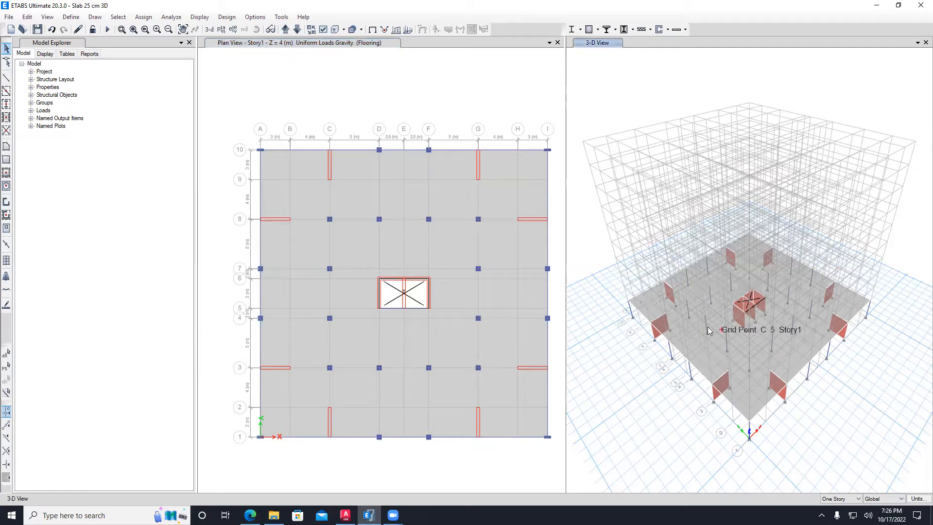
- Select all Story1 joints, frames and shells and replicate them by story onto Story2 through Story10, keeping the originals
middle_click_drag(788, 349, 820, 280, "shift")
left_click_drag(912, 285, 596, 344)
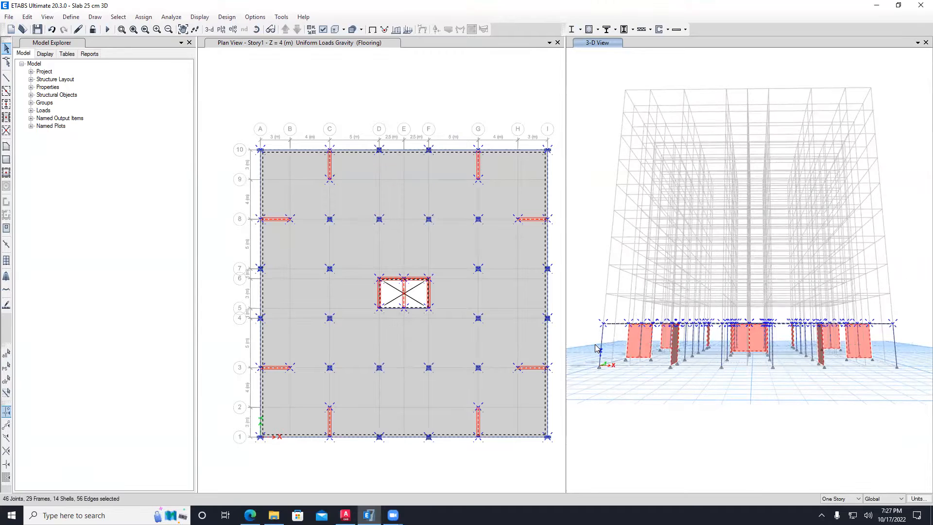
middle_click_drag(742, 249, 689, 238, "shift")
left_click(27, 16)
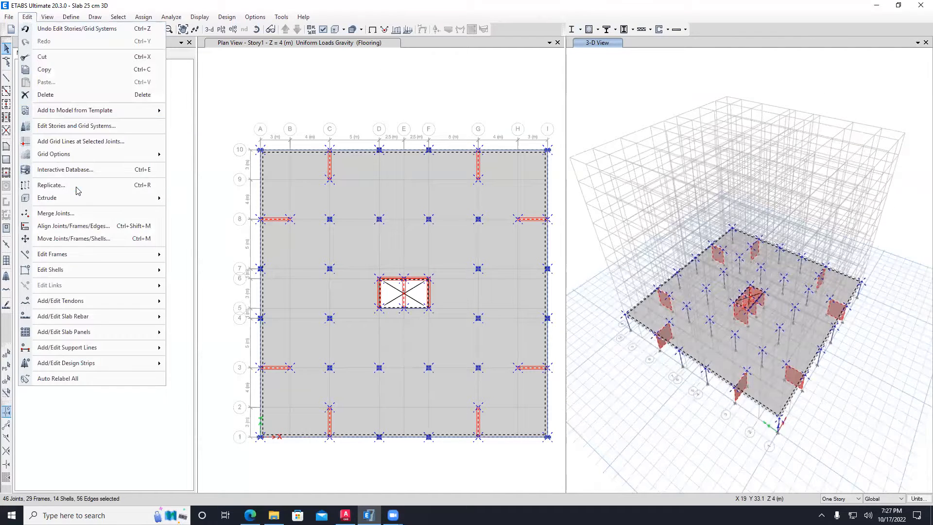
left_click(51, 185)
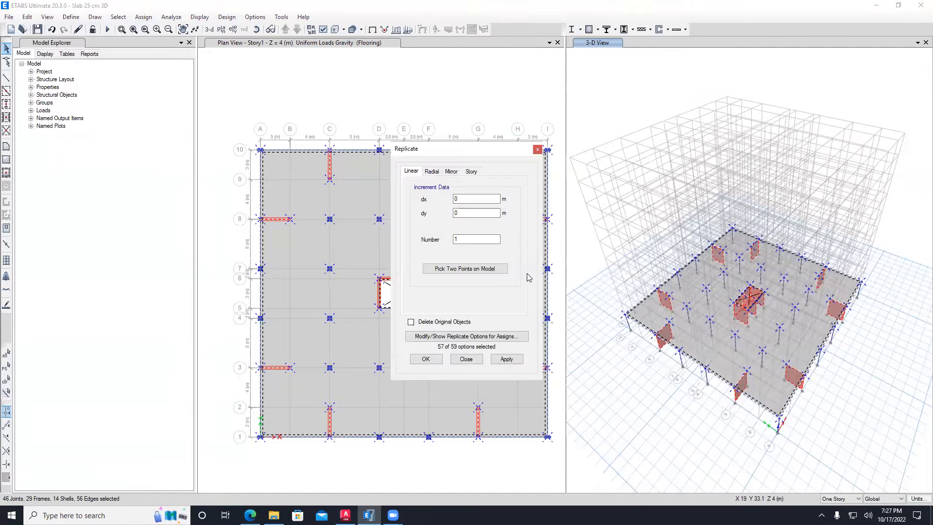
left_click(471, 171)
left_click(433, 251, "shift")
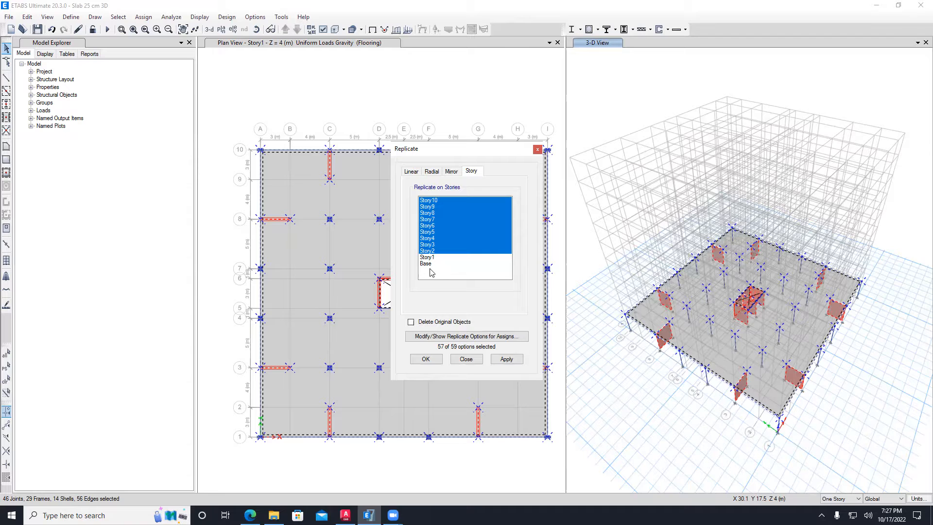
left_click(508, 360)
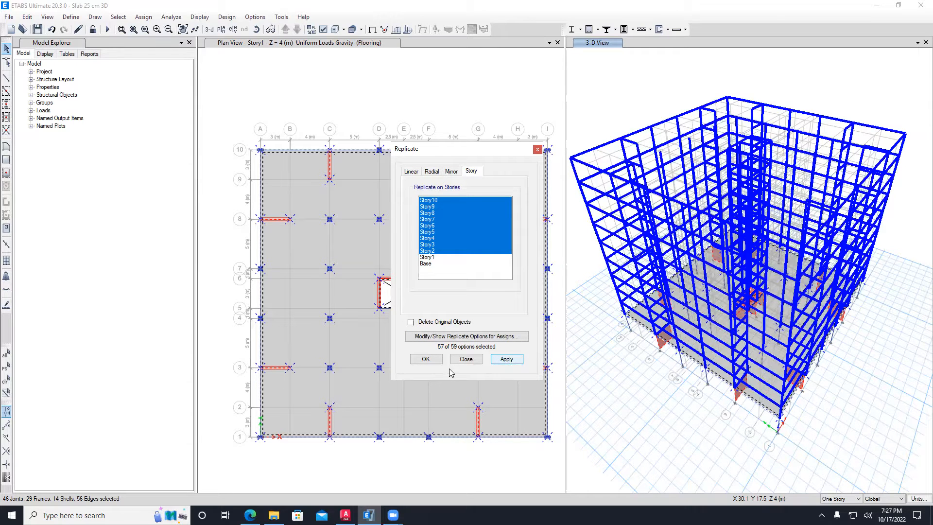
left_click(425, 359)
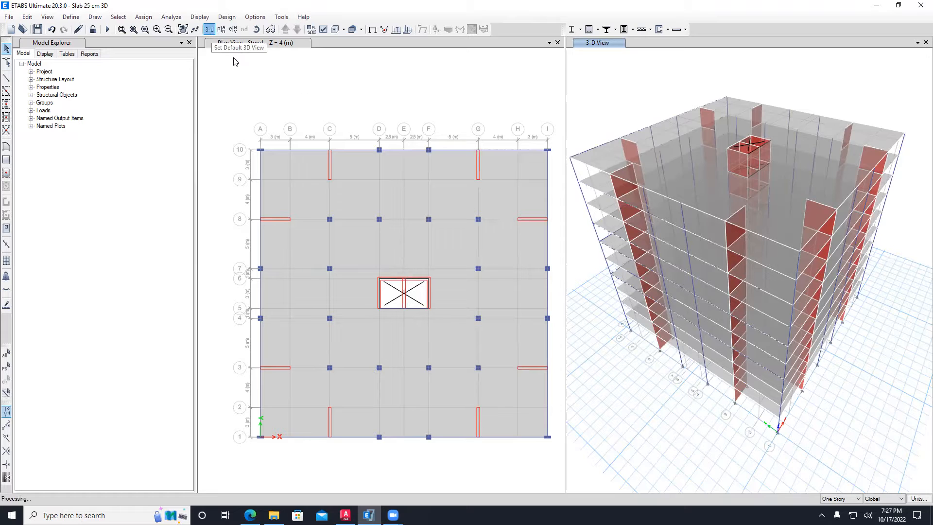
- Show the ten-story building in the default 3-D view with extruded member sections and inspect it from another angle
left_click(334, 30)
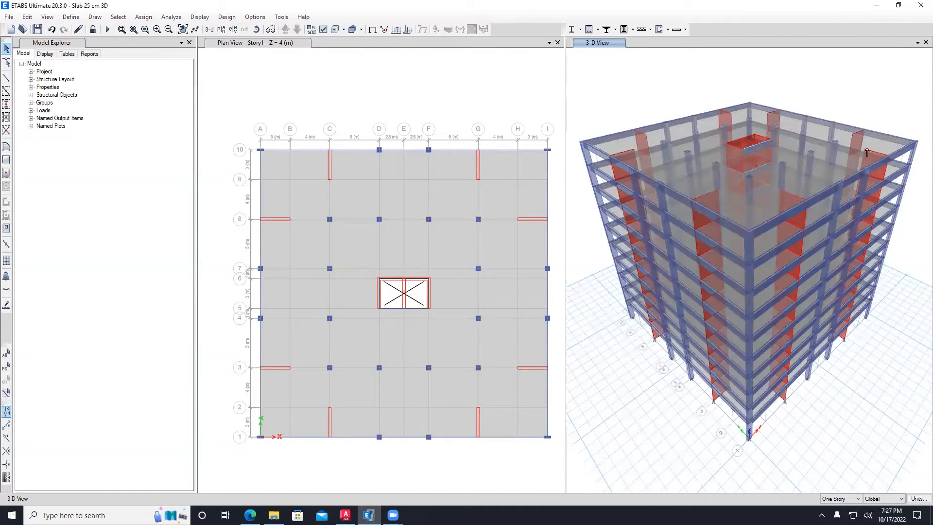
middle_click_drag(802, 233, 836, 229, "shift")
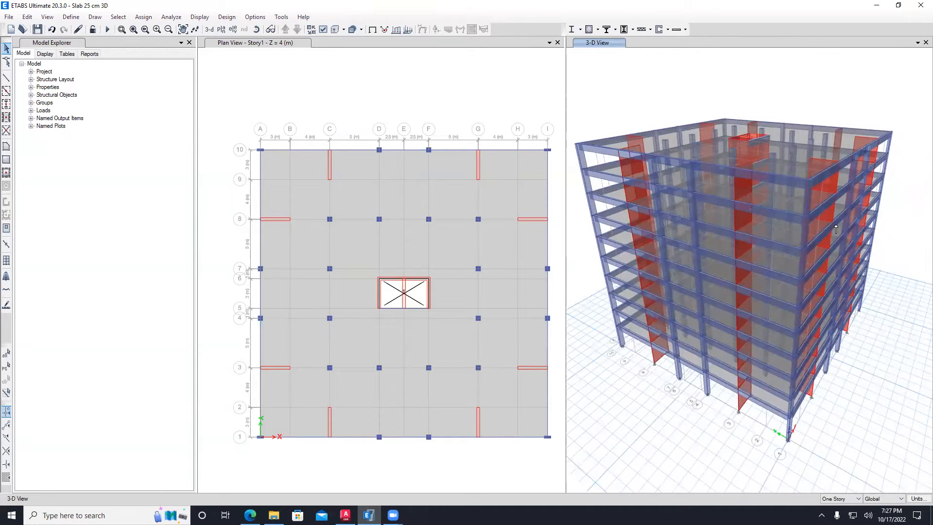